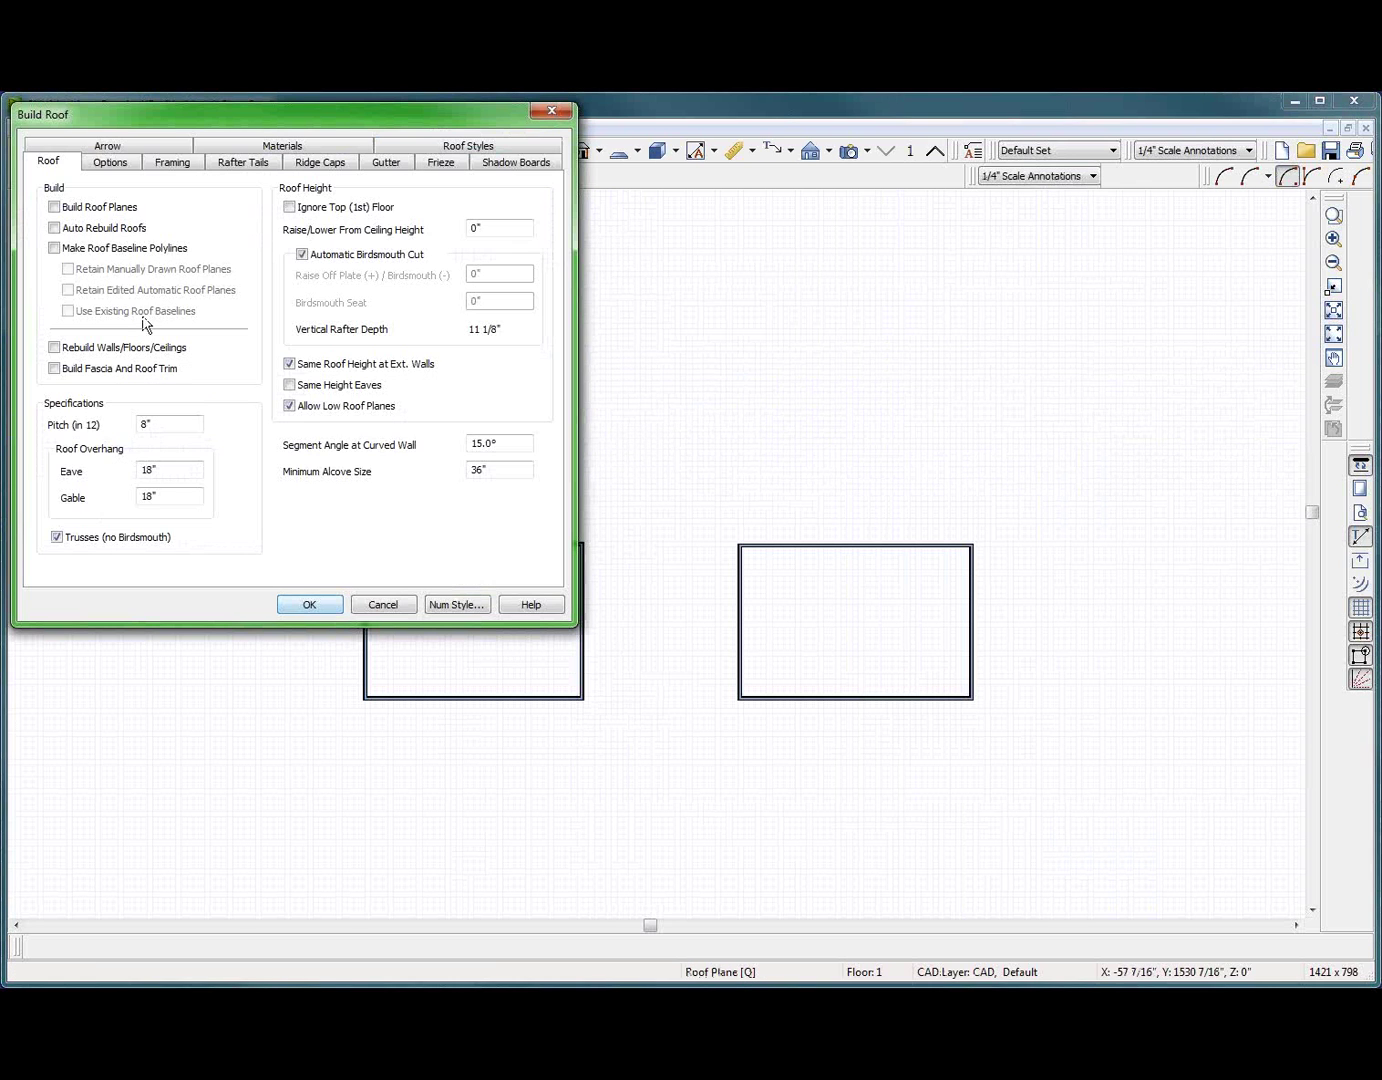
Step: Build automatic roof planes over both rectangular buildings
click(111, 163)
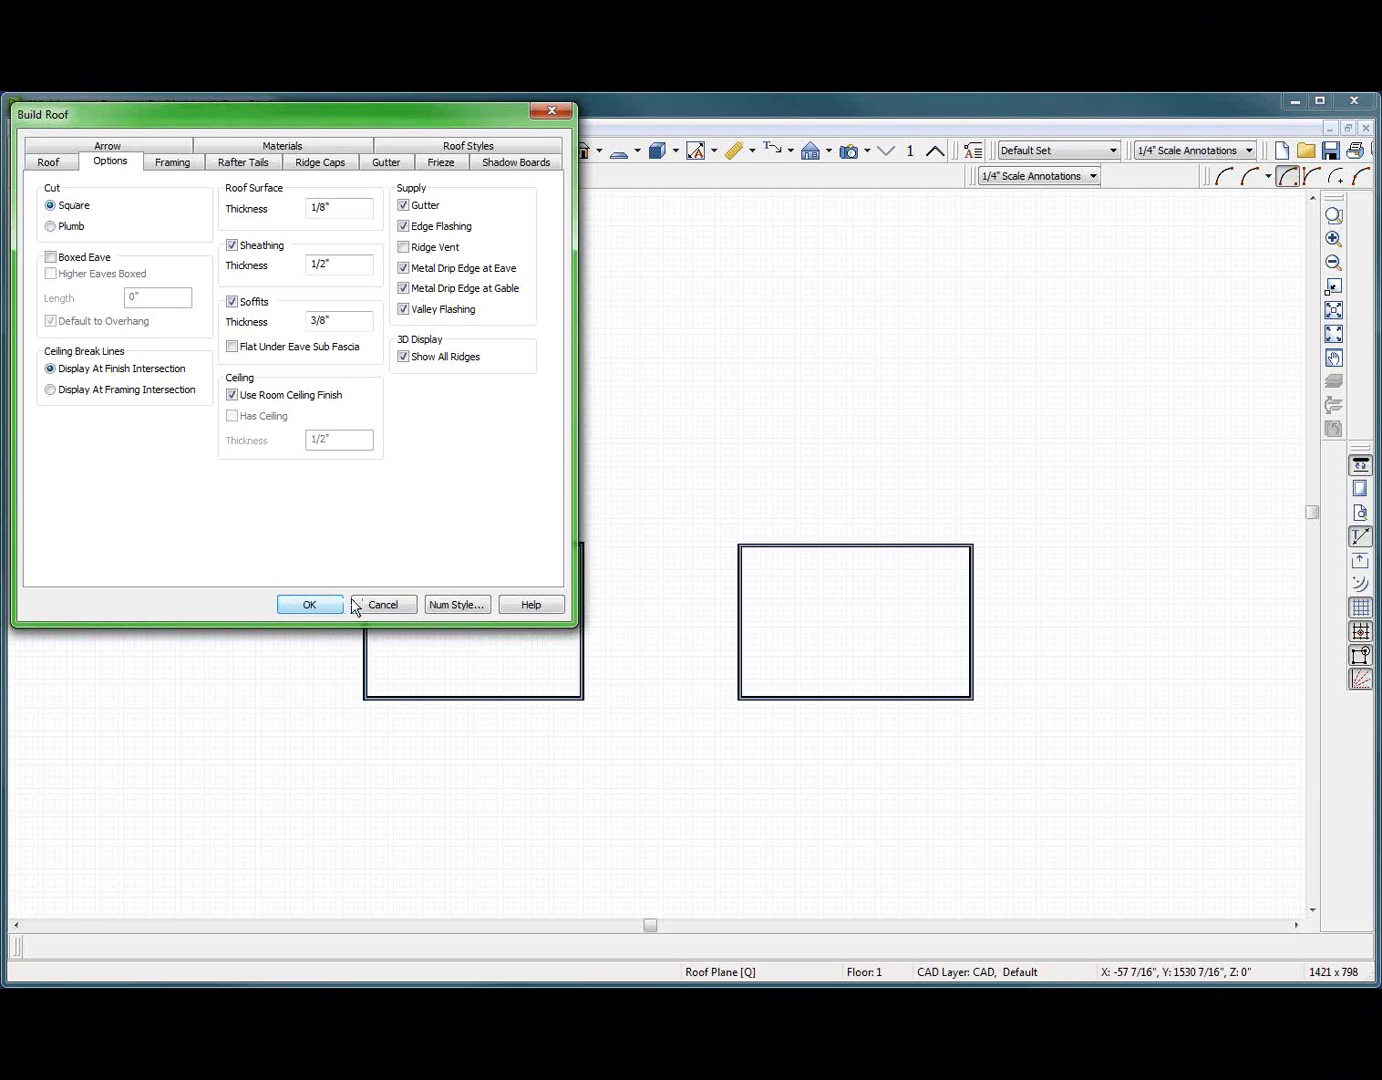
click(315, 609)
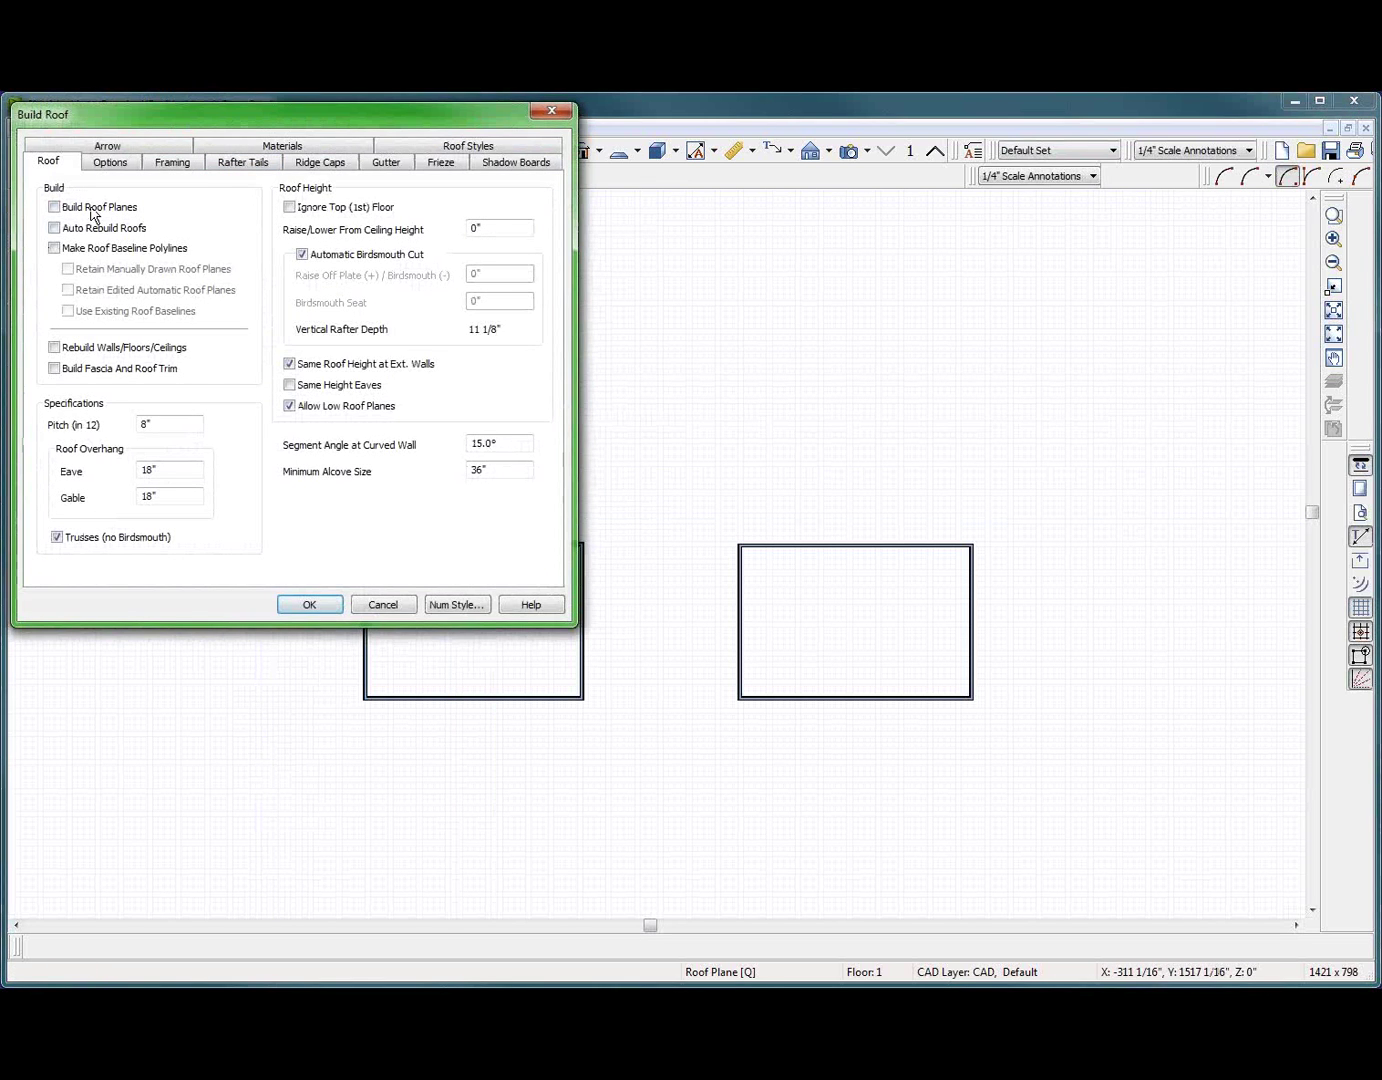
click(96, 233)
click(310, 604)
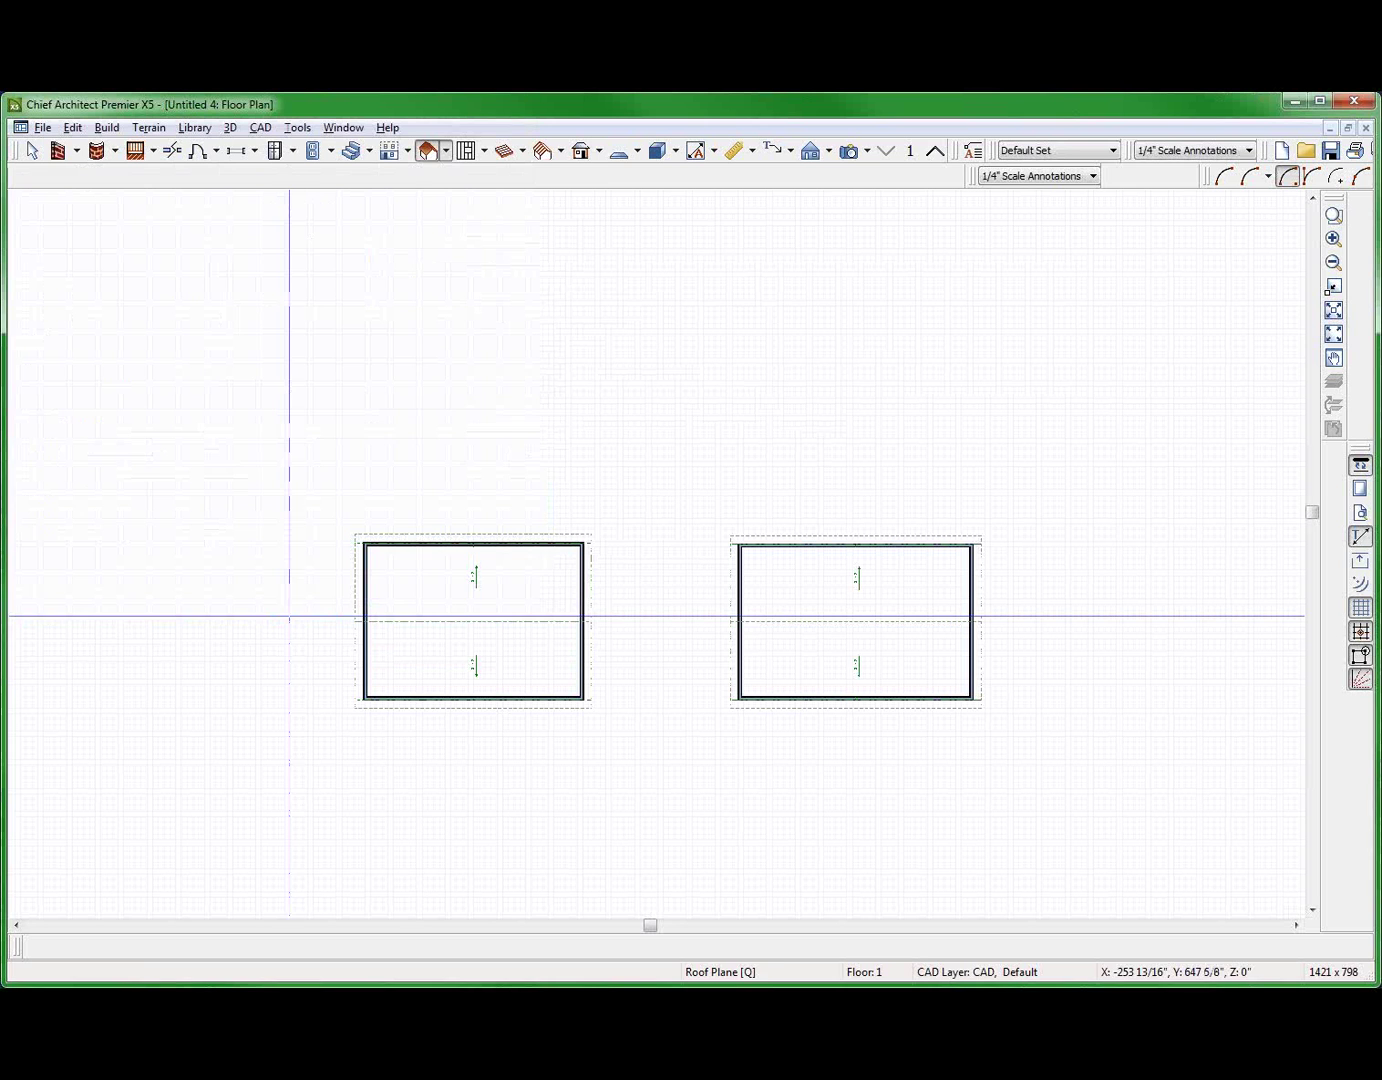
key(space)
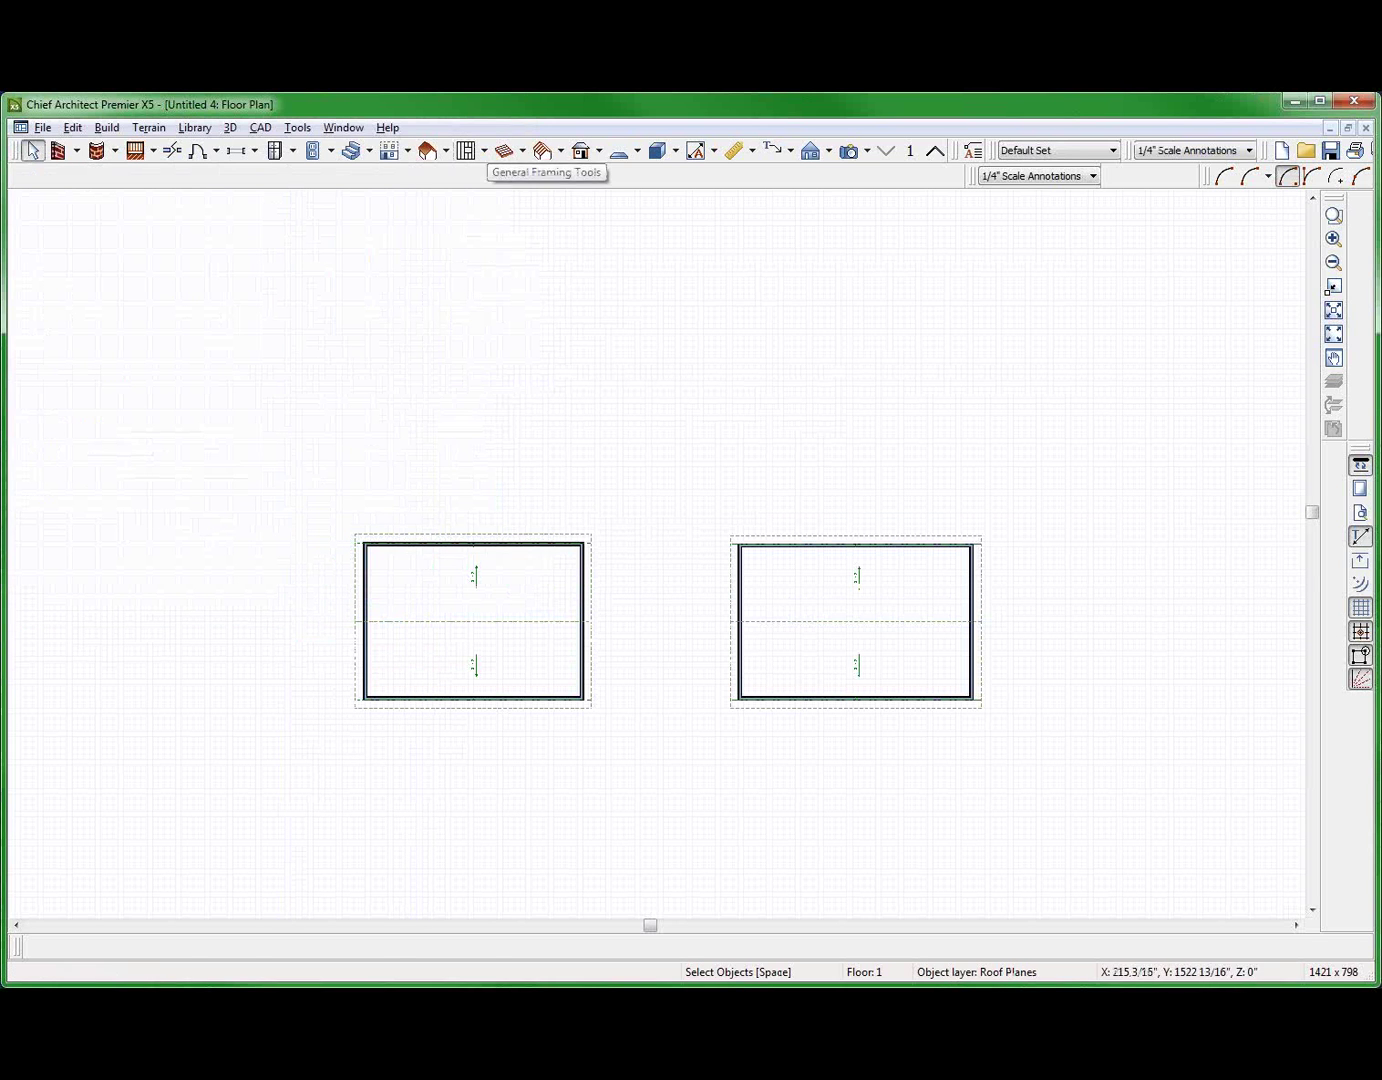
Step: Set the pitch of both roof planes on the right-hand building to 4 in 12
click(858, 536)
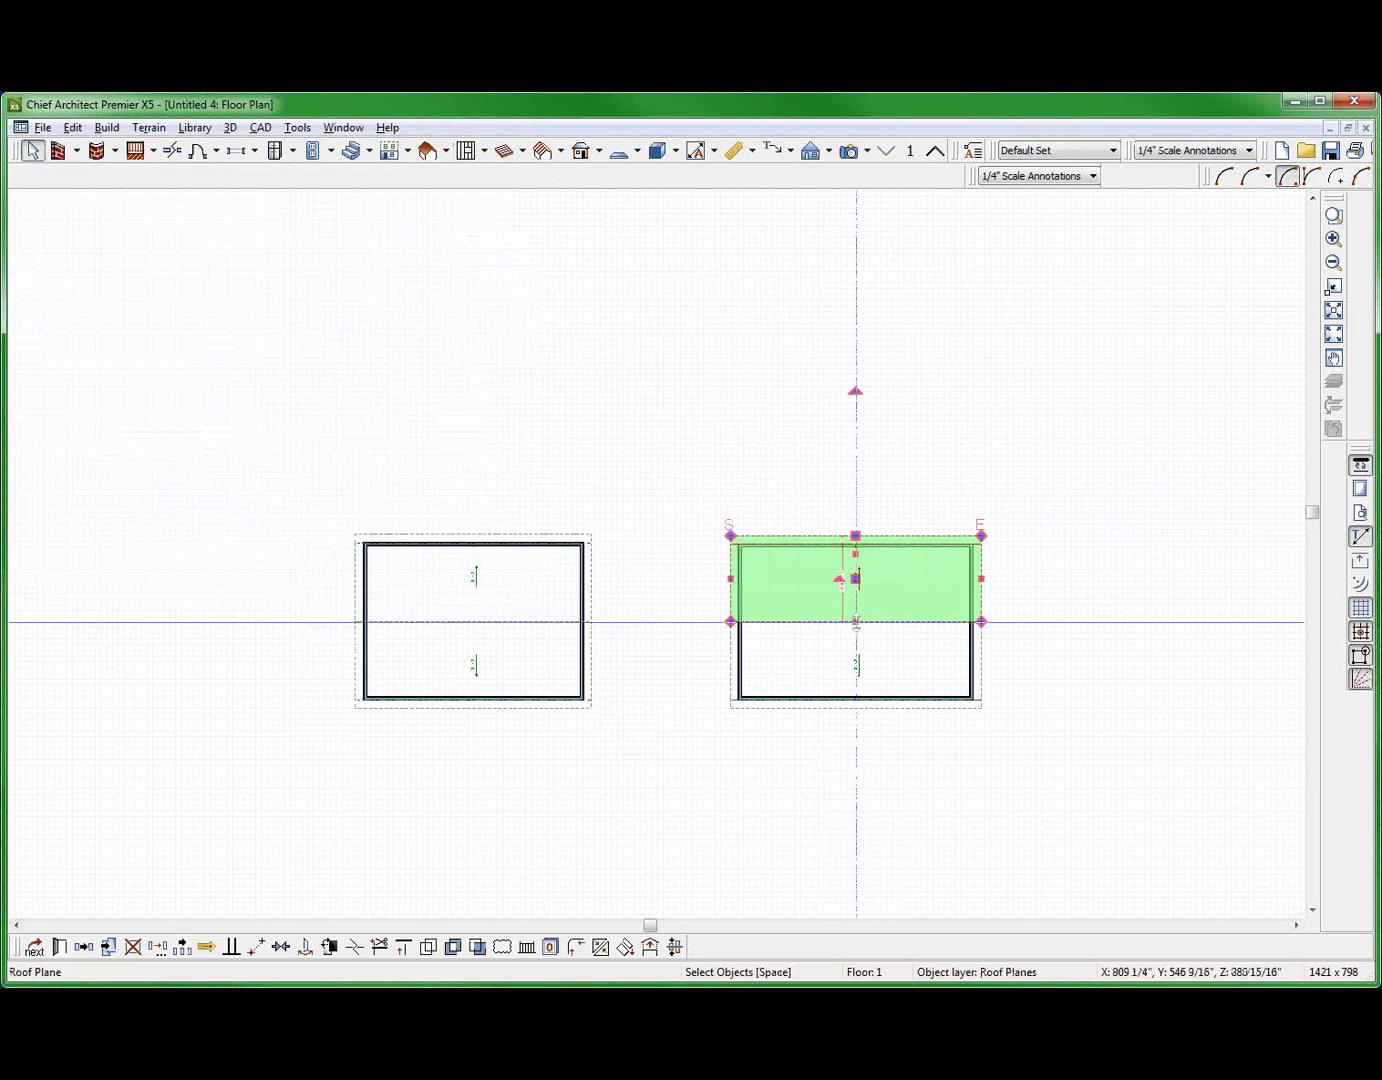
click(835, 720)
click(836, 719)
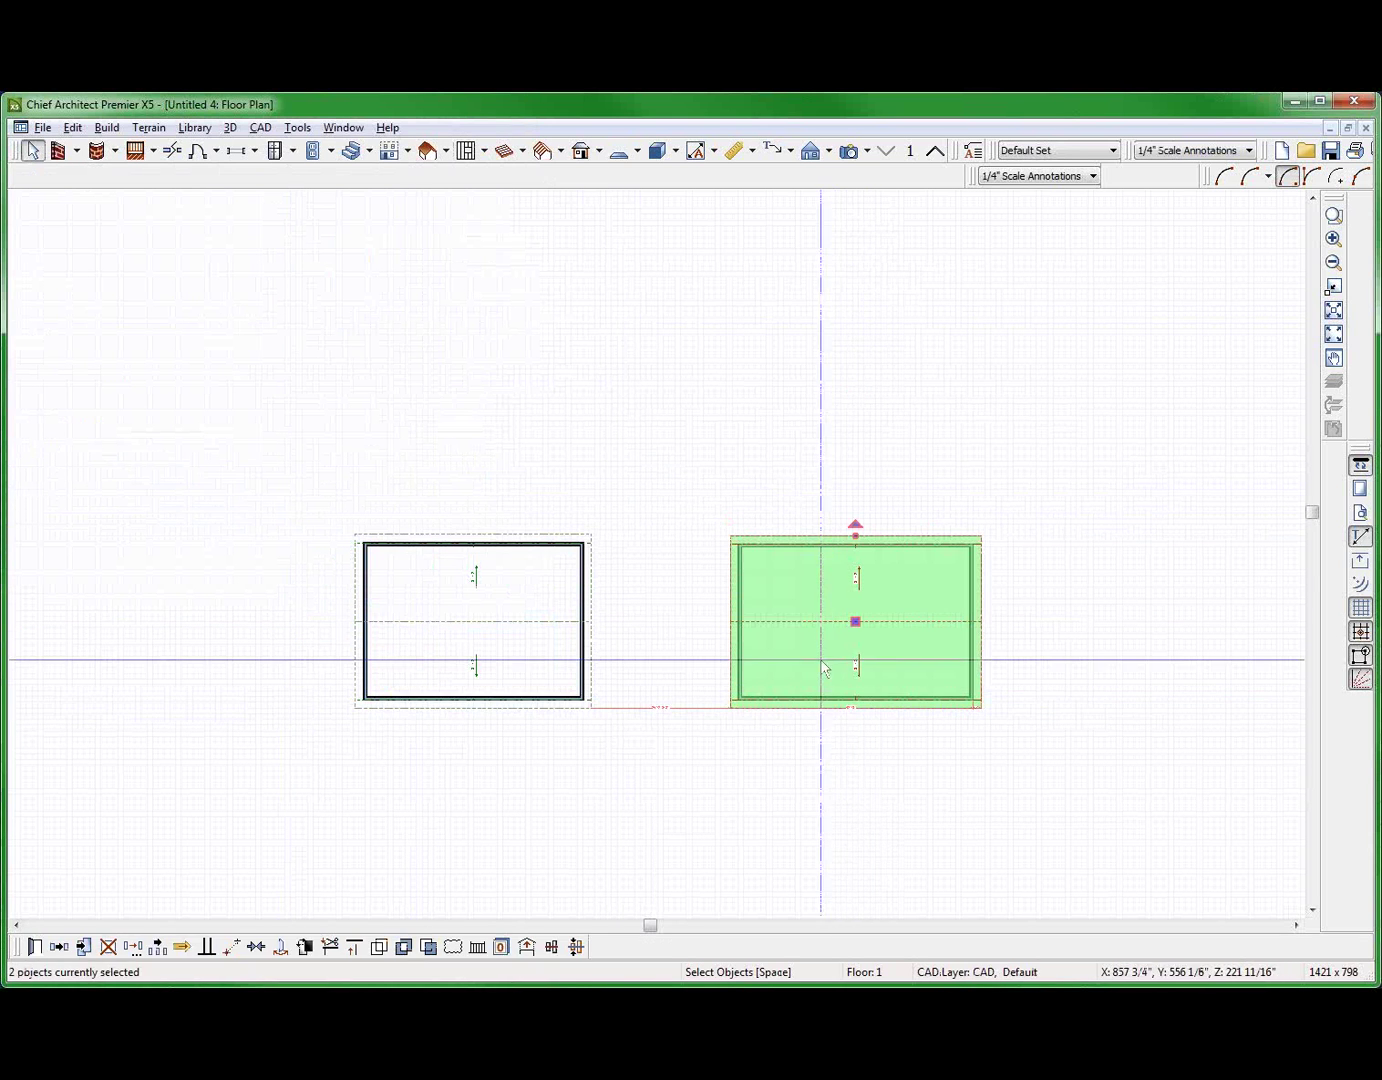
double_click(823, 668)
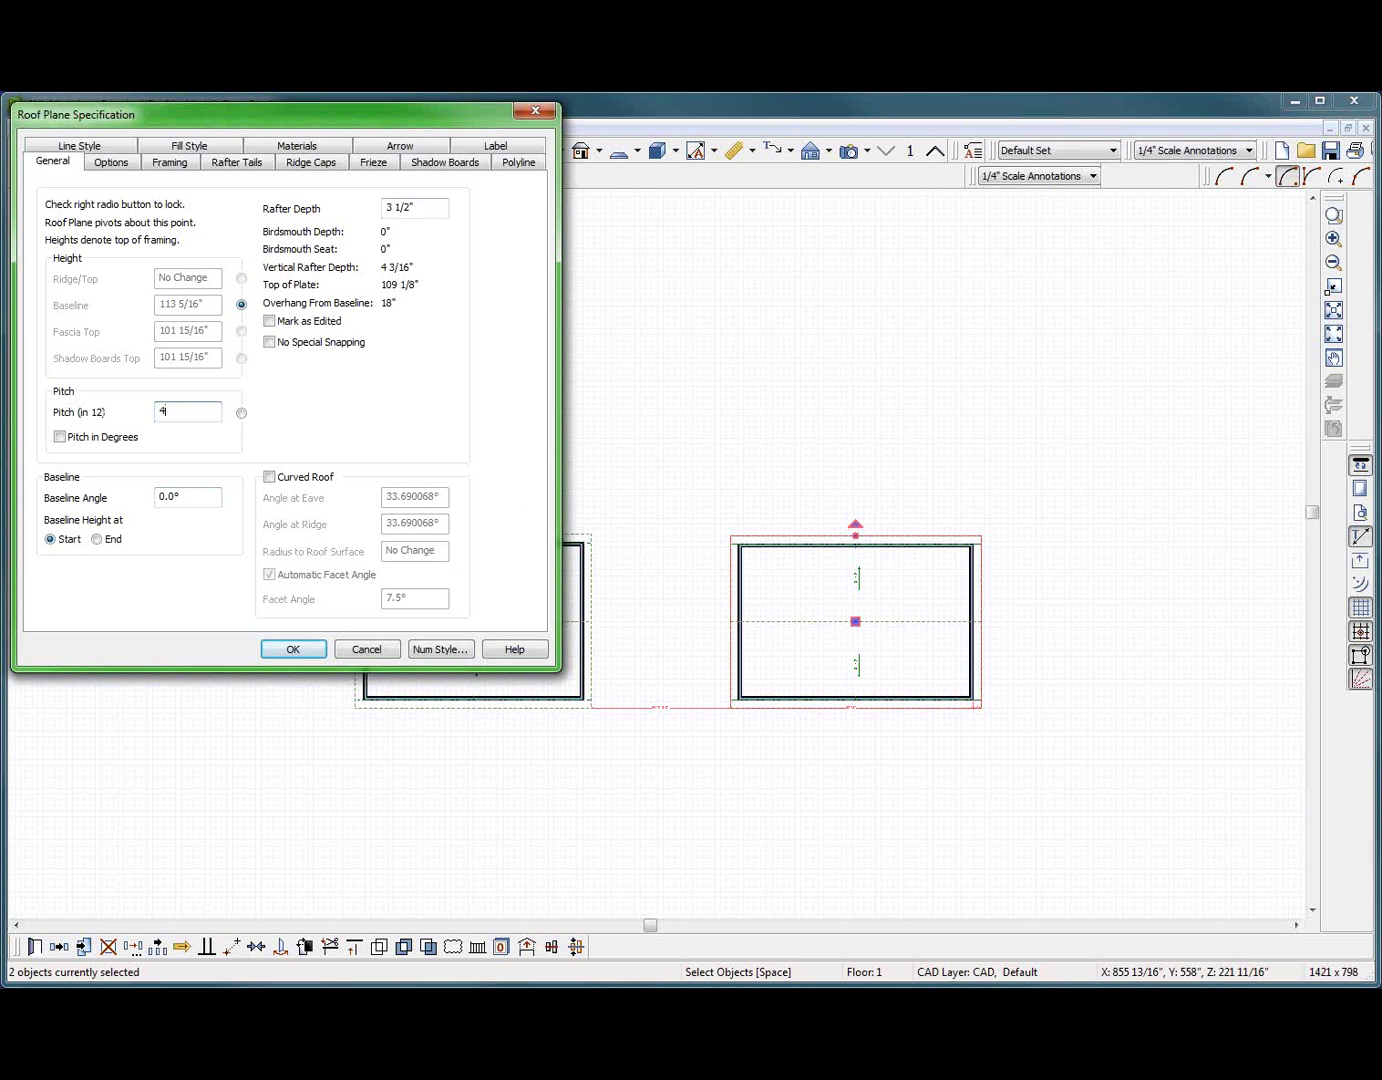
key(Return)
click(684, 448)
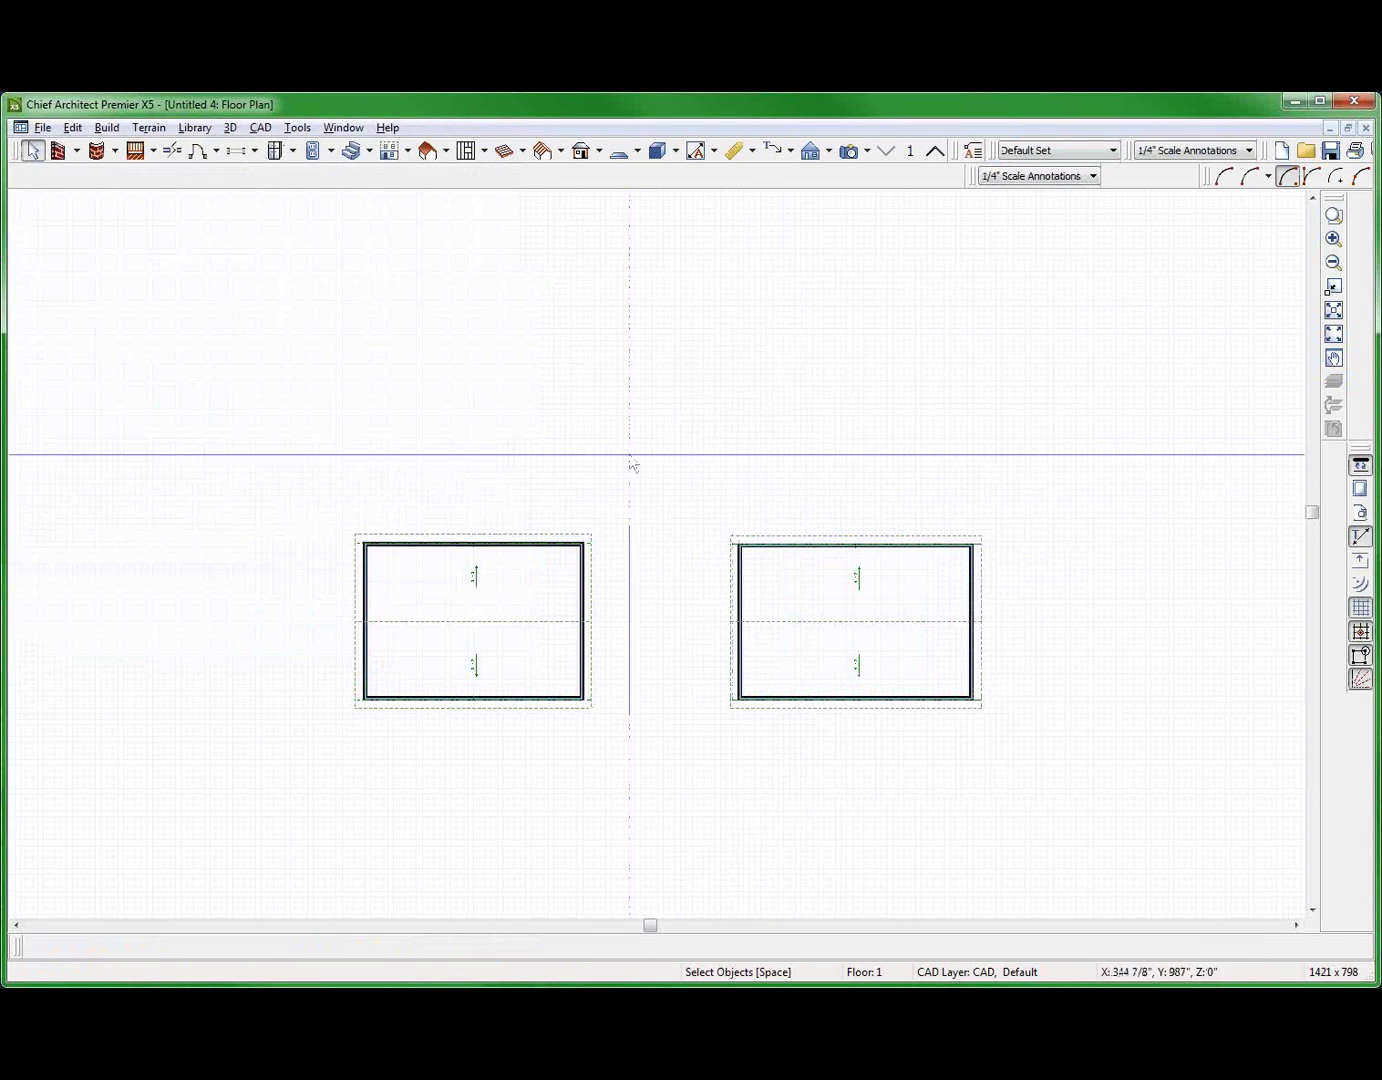
Step: Move the right-hand building with its roof to just below the other building, using Edit Area (All Floors)
click(73, 127)
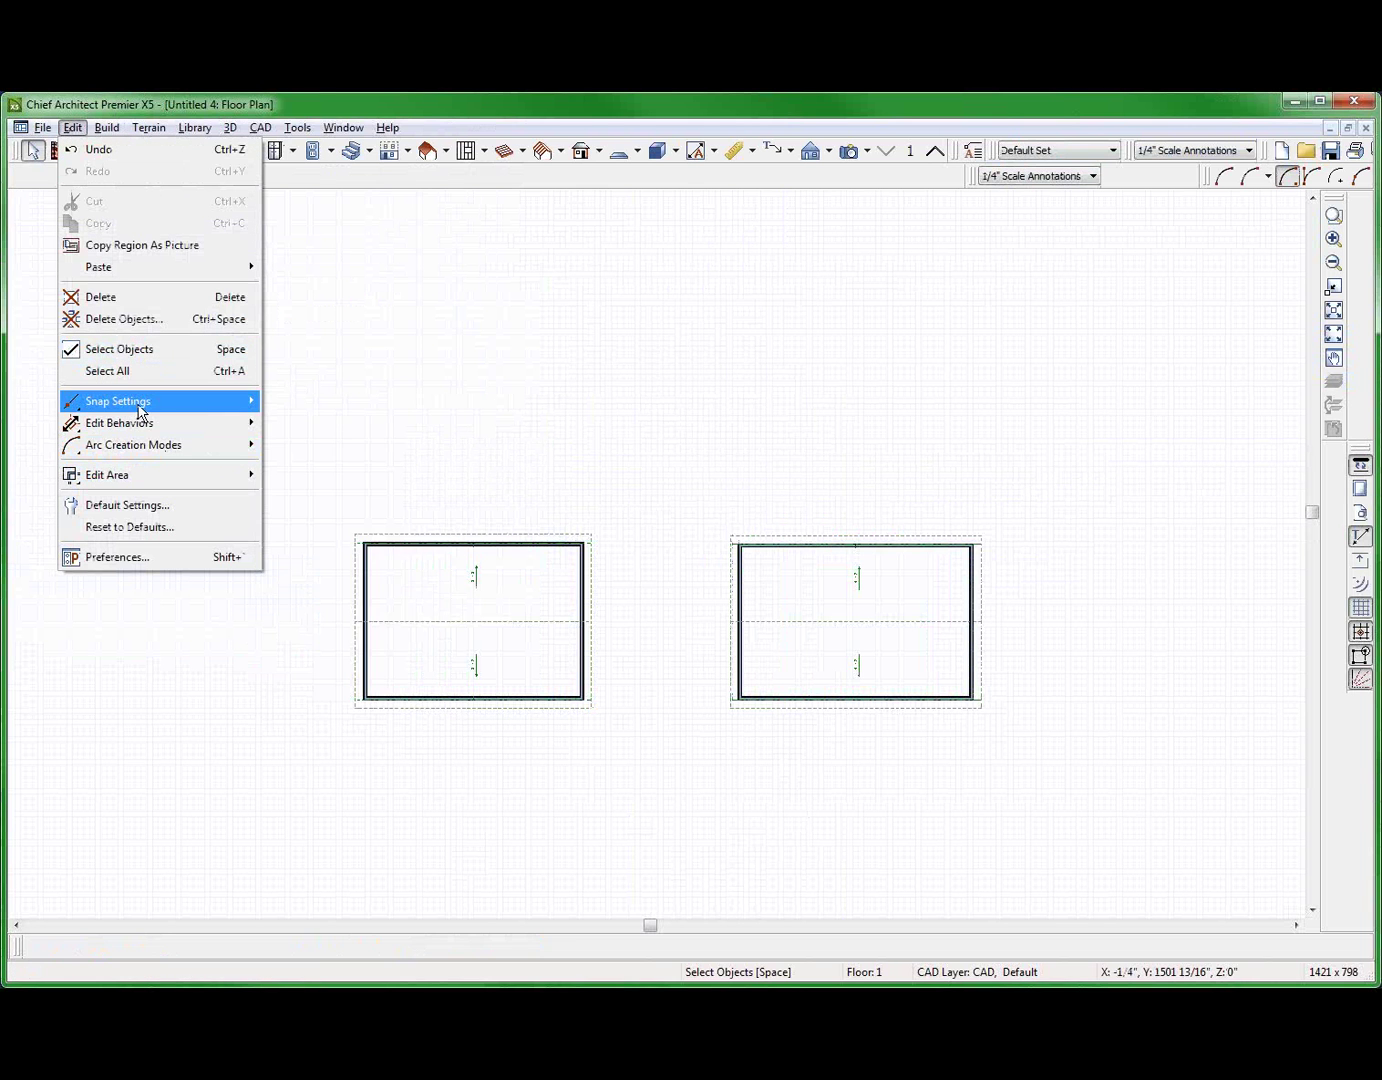
mouse_move(140, 409)
mouse_move(152, 479)
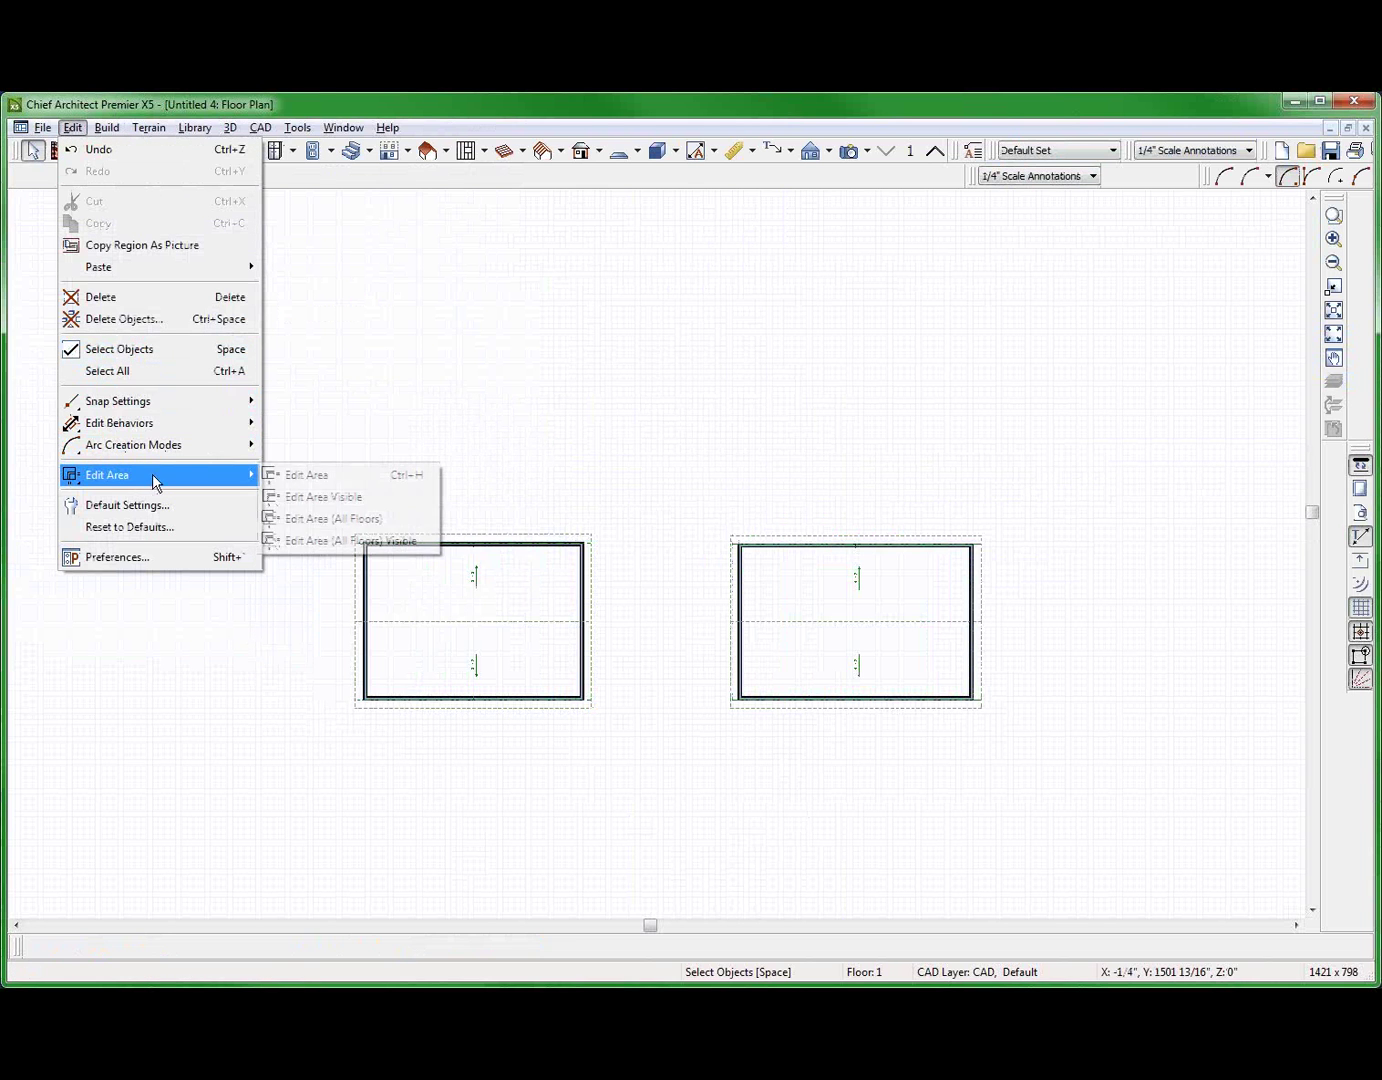
click(346, 518)
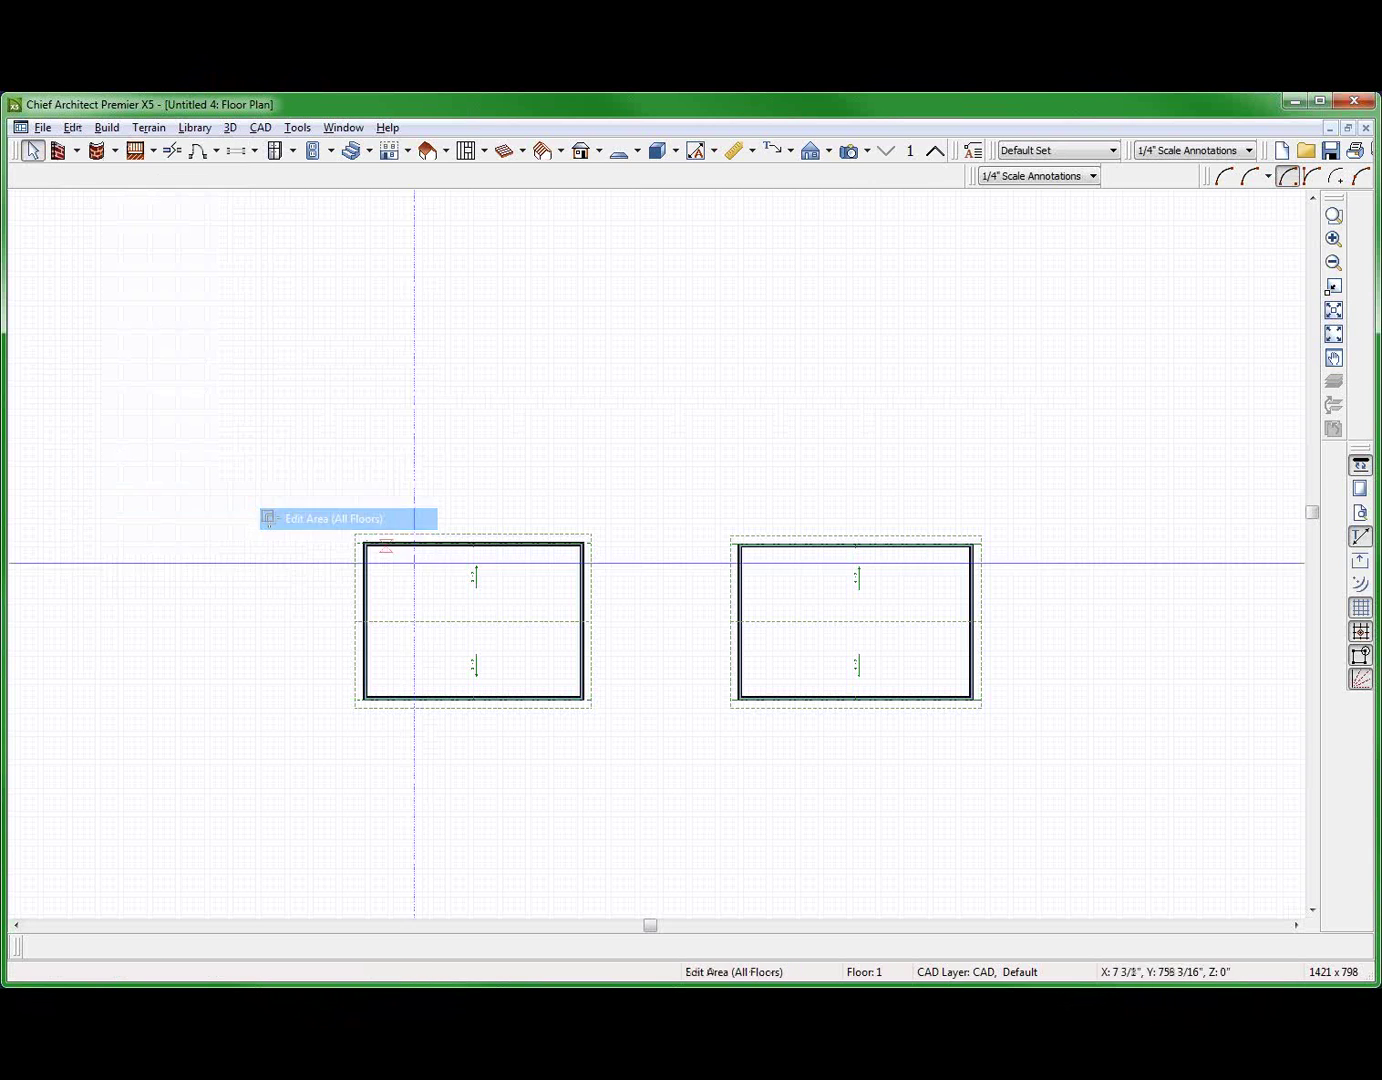
drag(660, 446, 1101, 764)
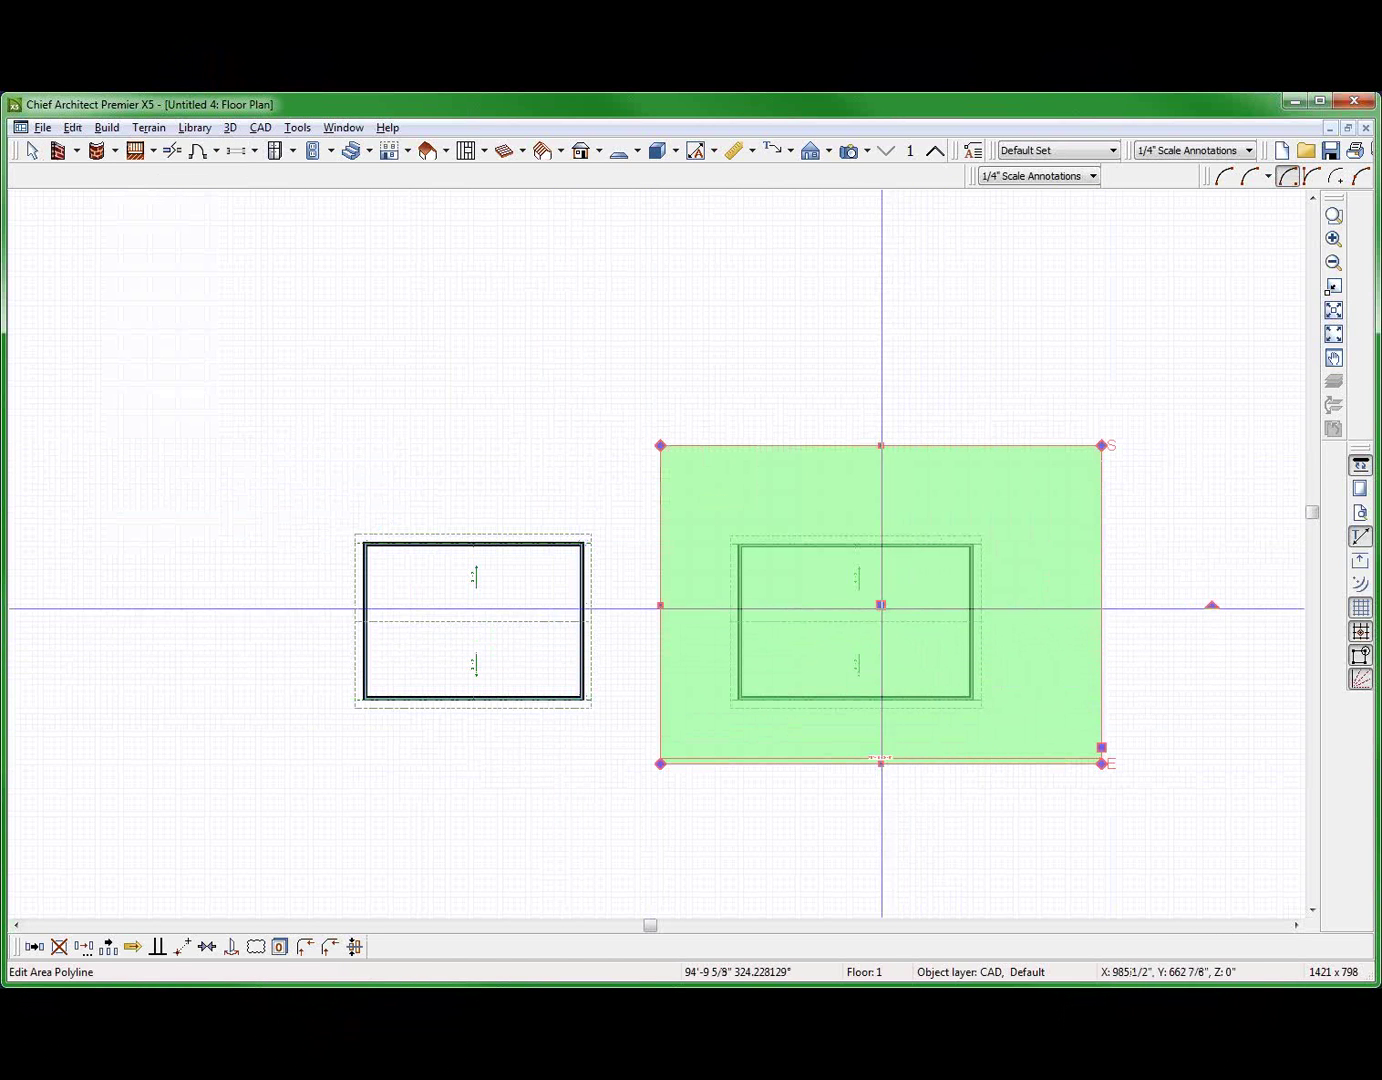
drag(881, 605, 491, 834)
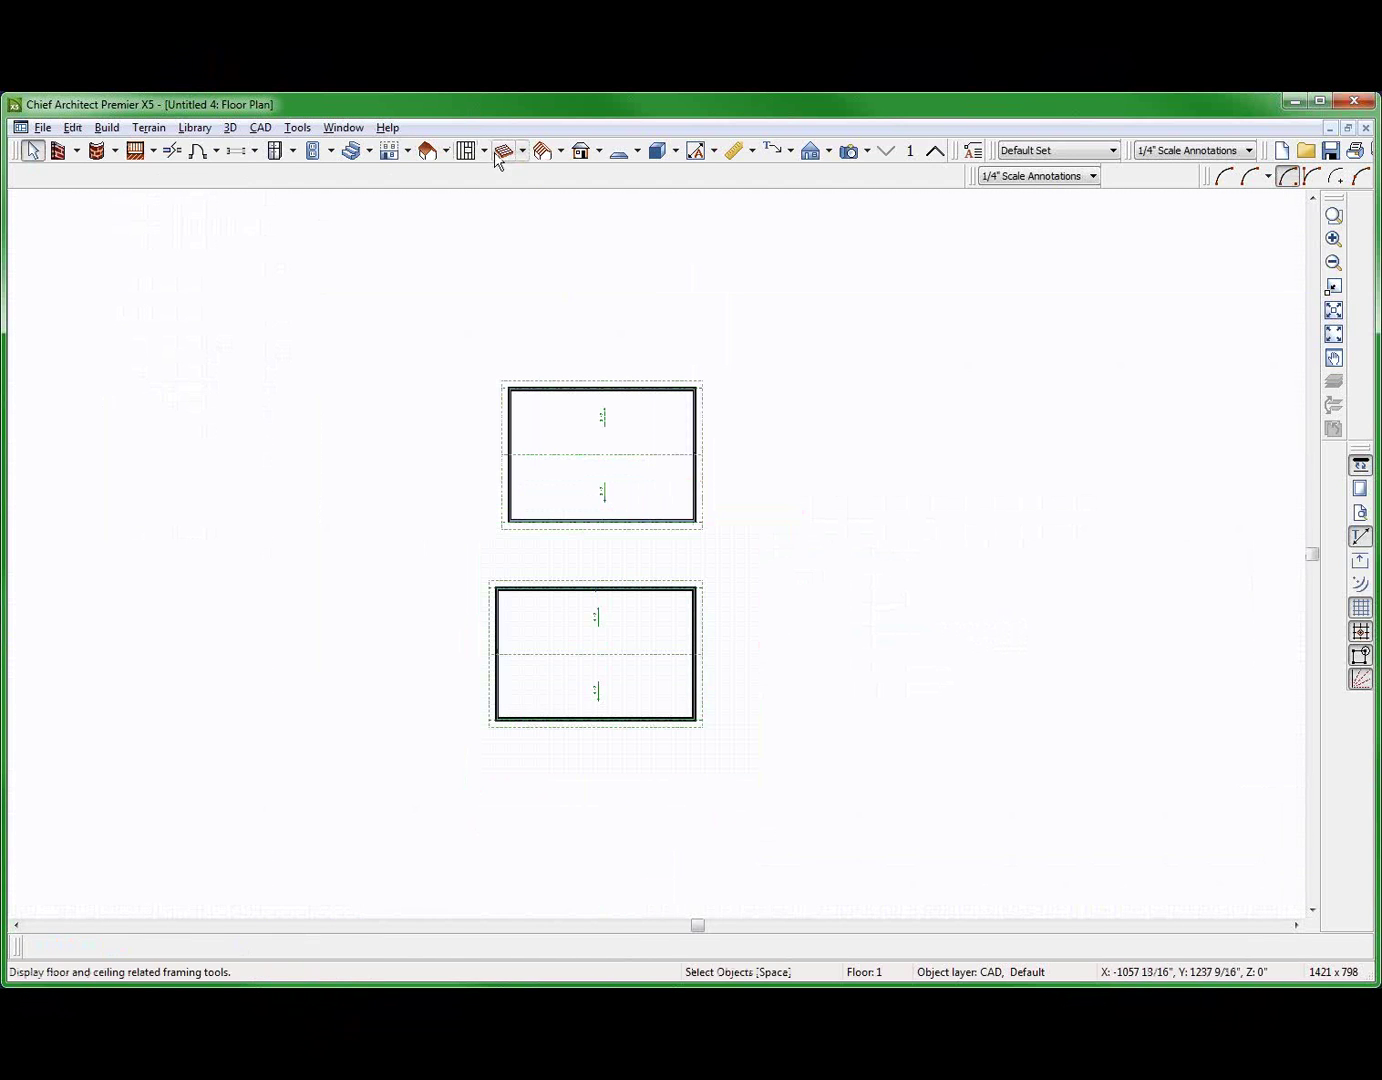
Step: Draw one roof truss from eave to eave near the right end of each building
click(562, 153)
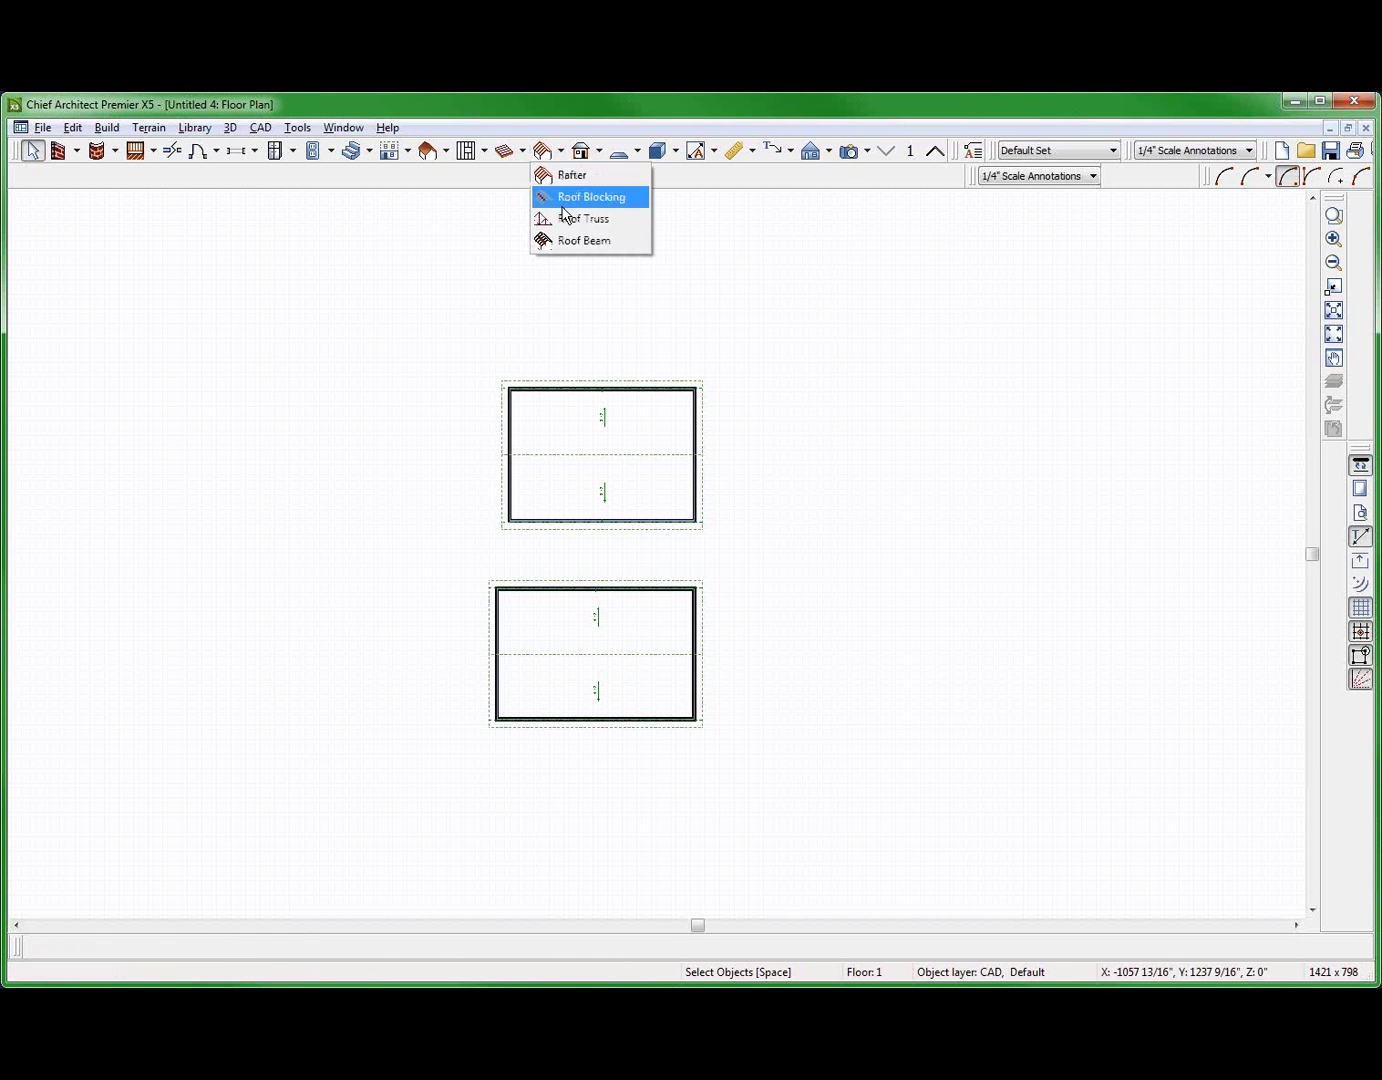
click(592, 216)
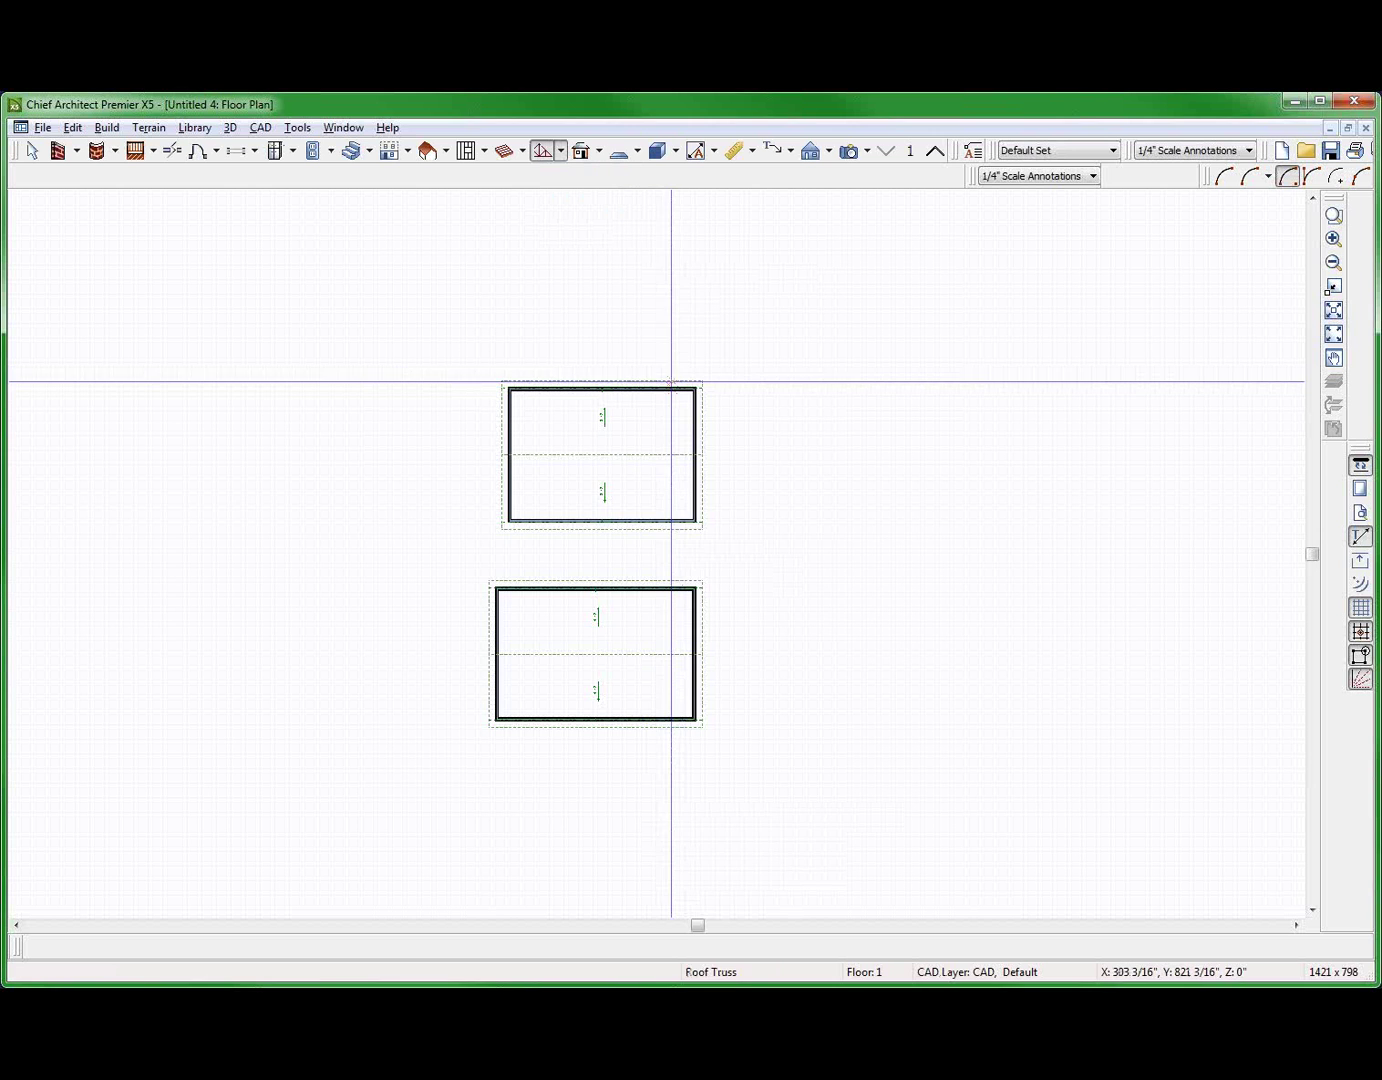
drag(670, 382, 669, 675)
click(707, 585)
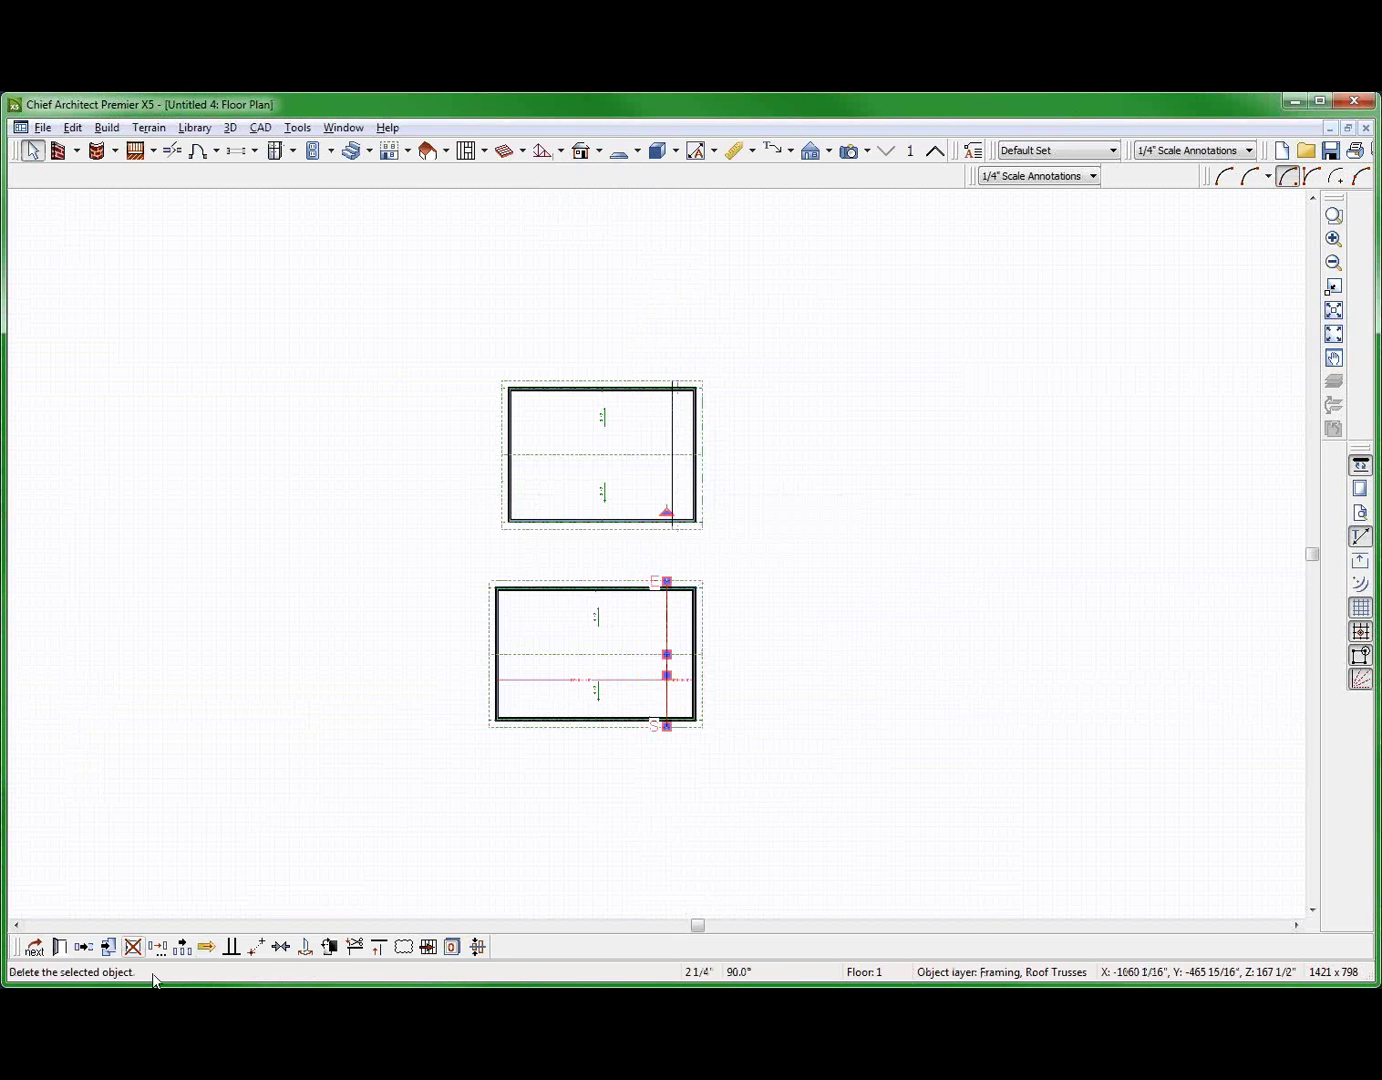
Step: Multiple-copy the roof truss toward the left end of each building, filling both roofs with evenly spaced trusses
key(Escape)
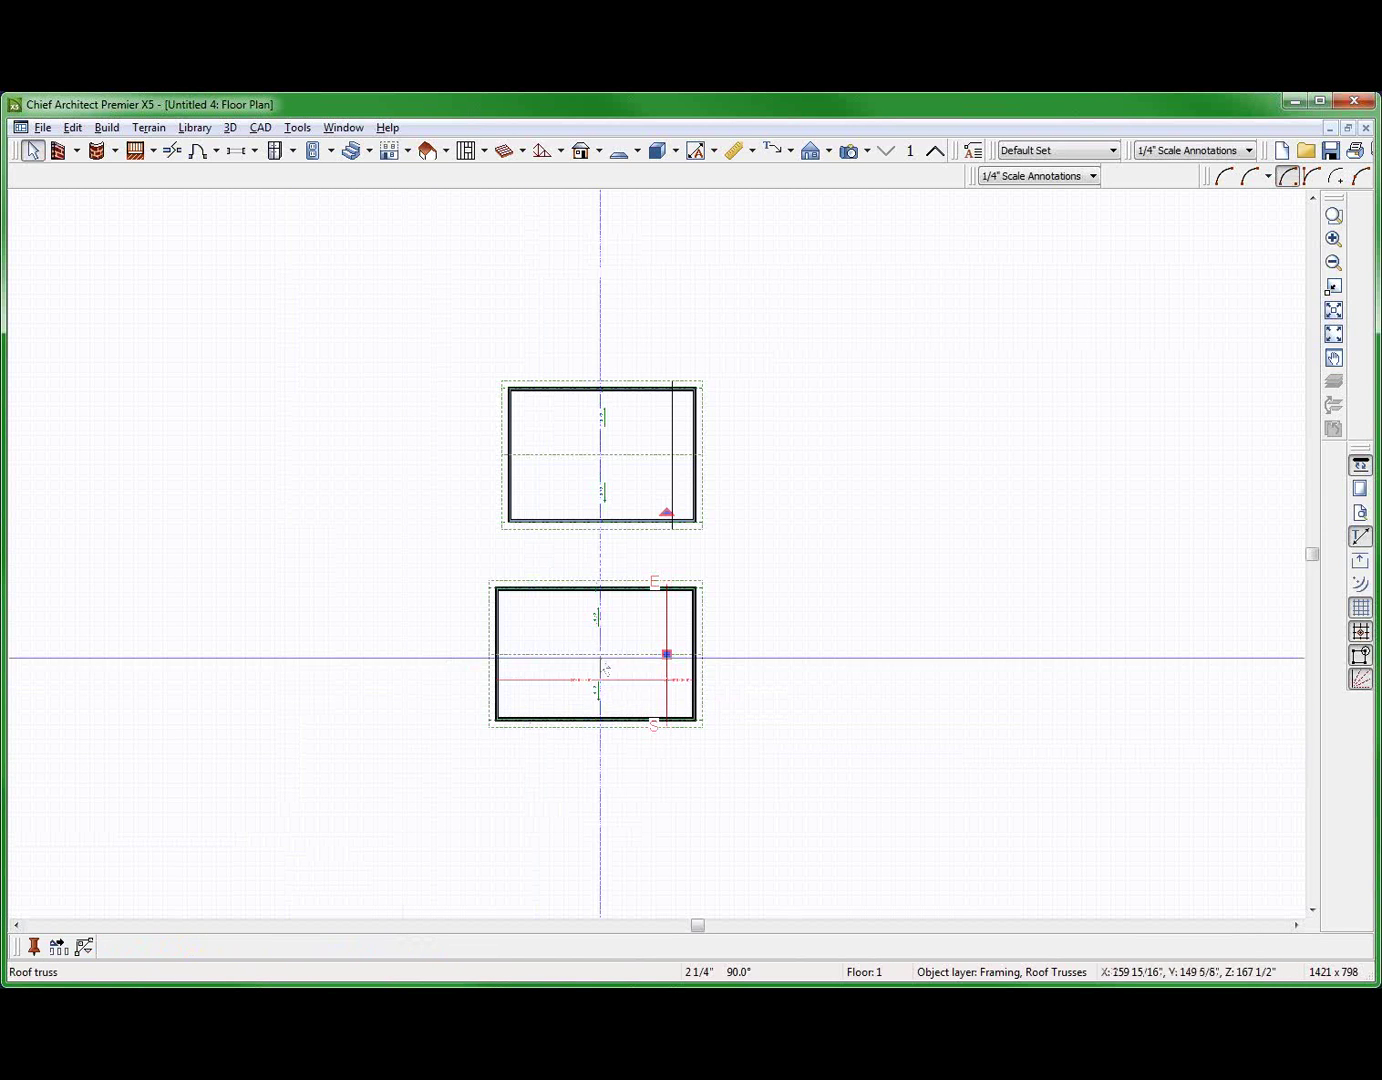
drag(667, 654, 497, 655)
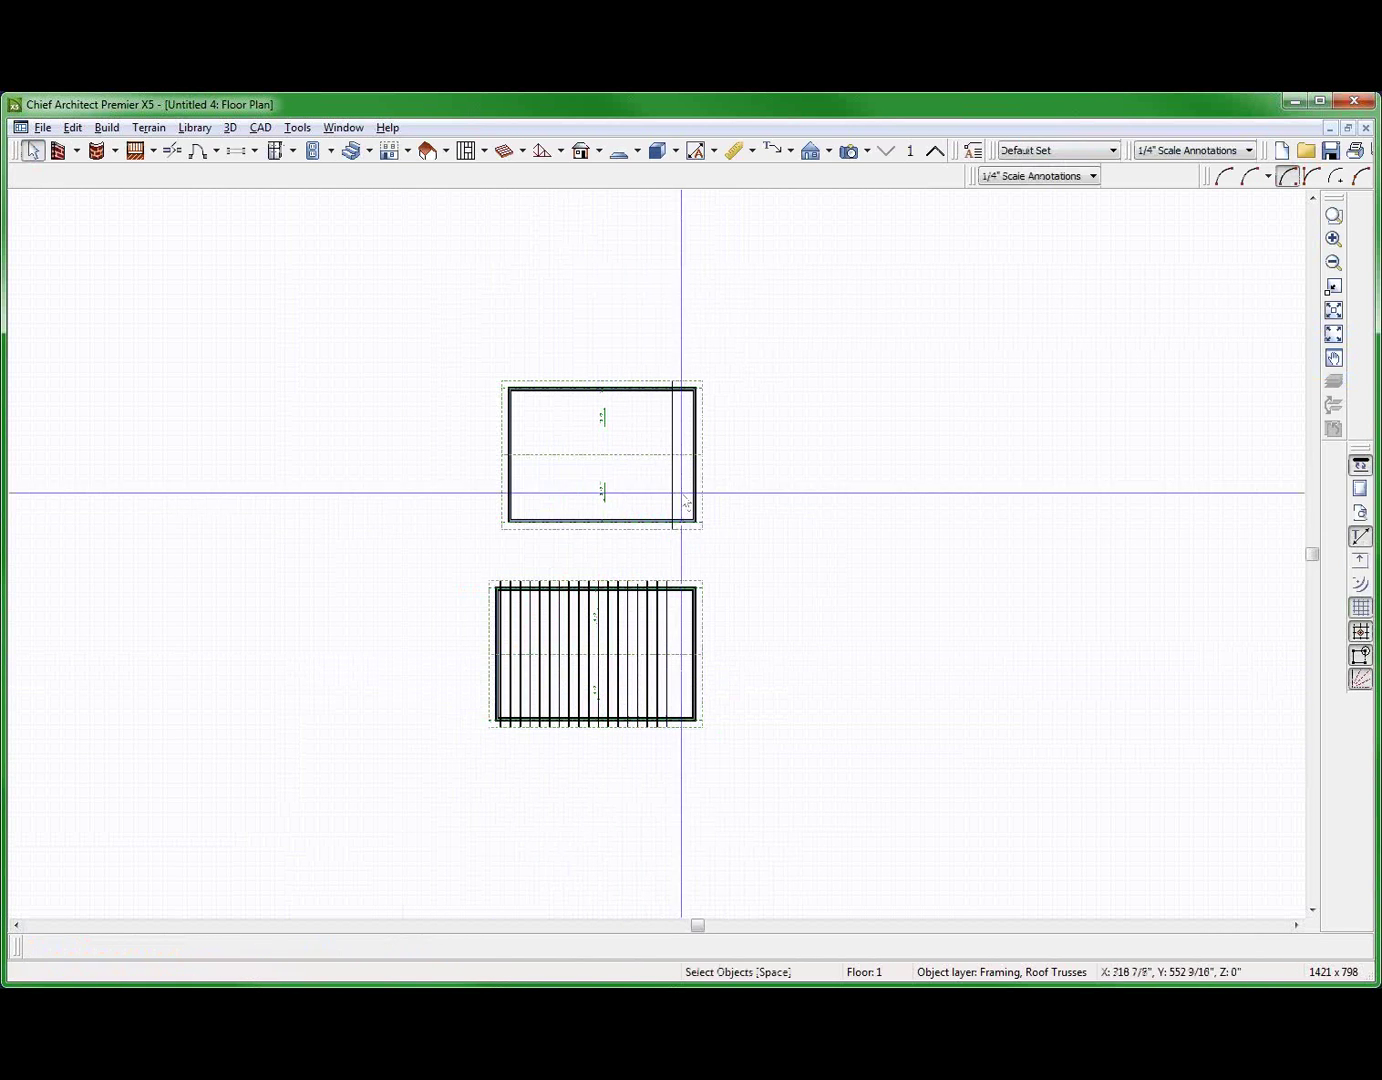
click(682, 493)
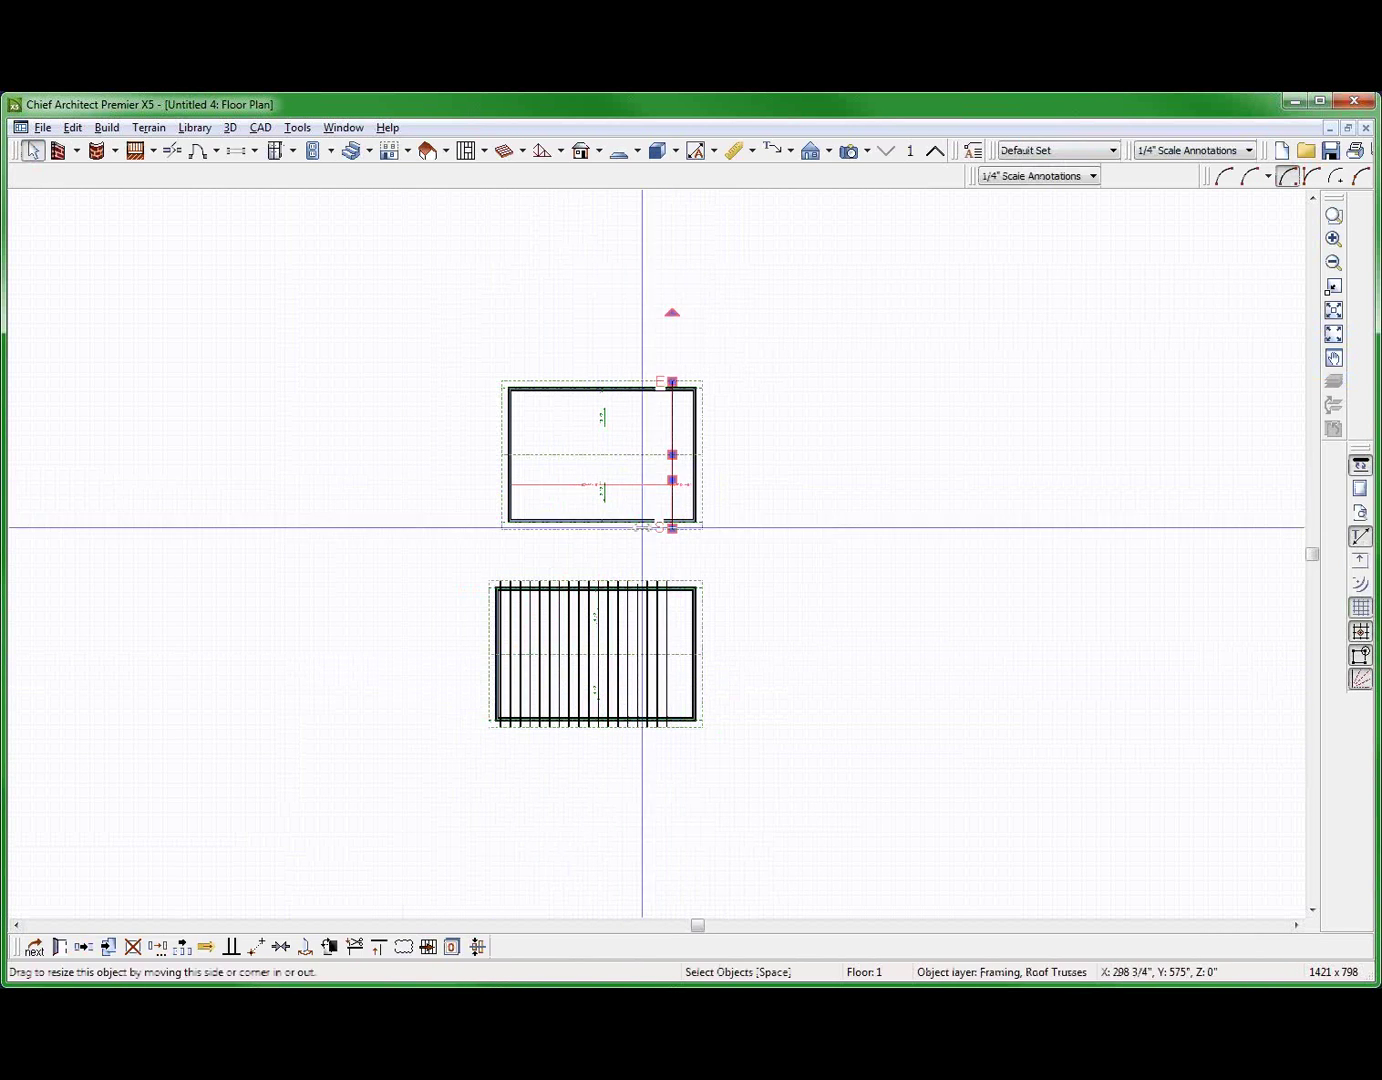
click(182, 950)
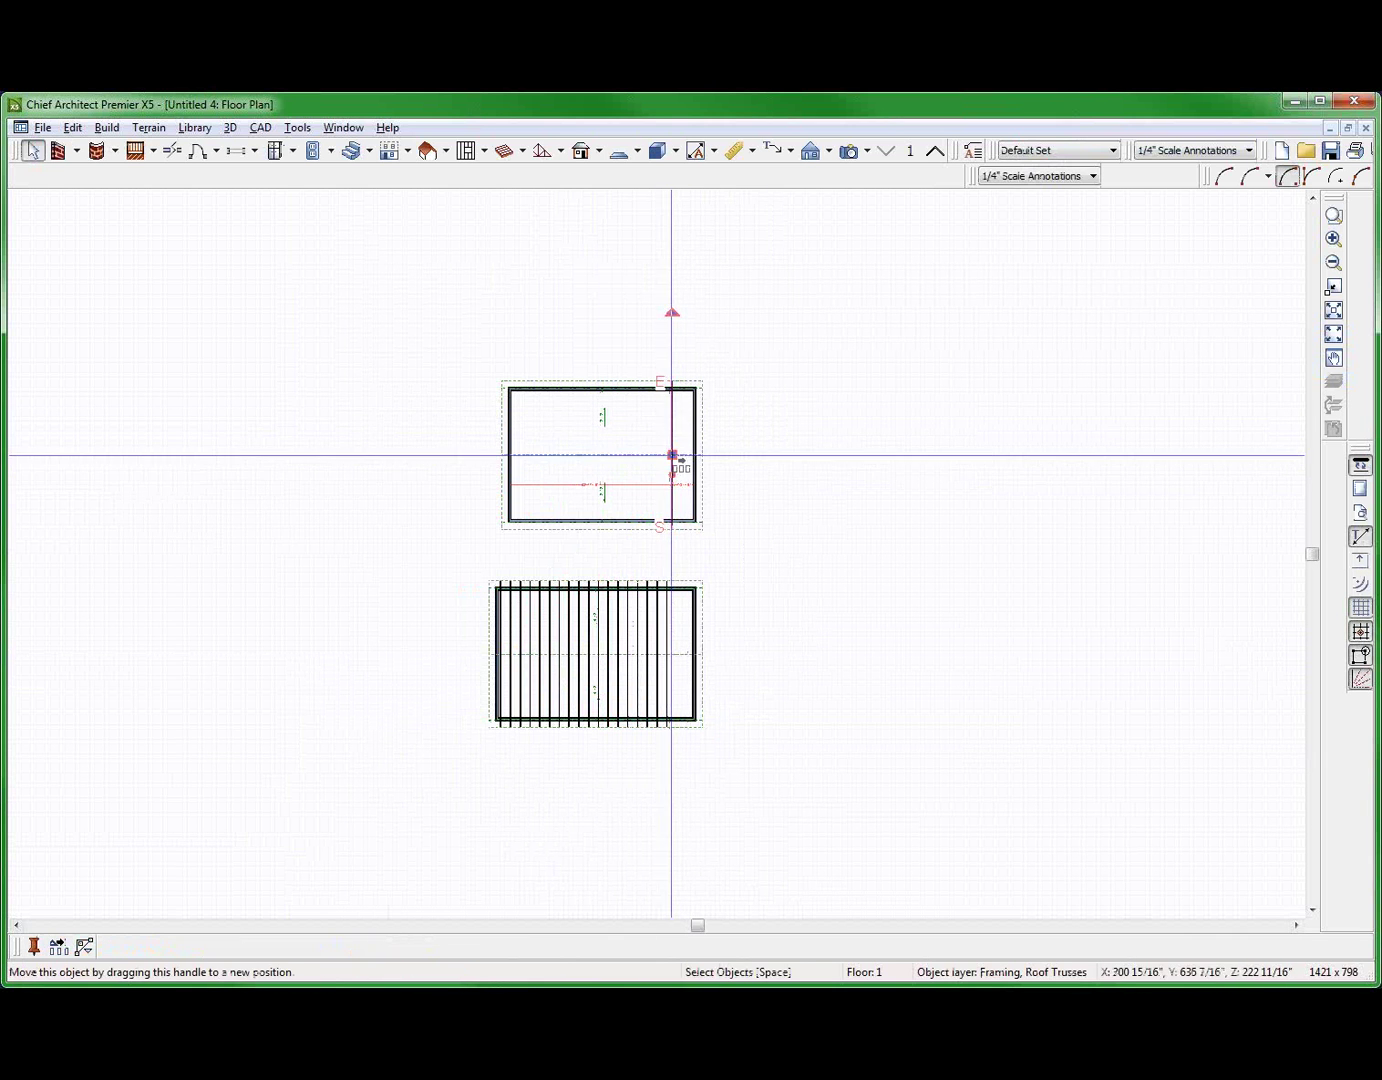
drag(676, 460, 536, 478)
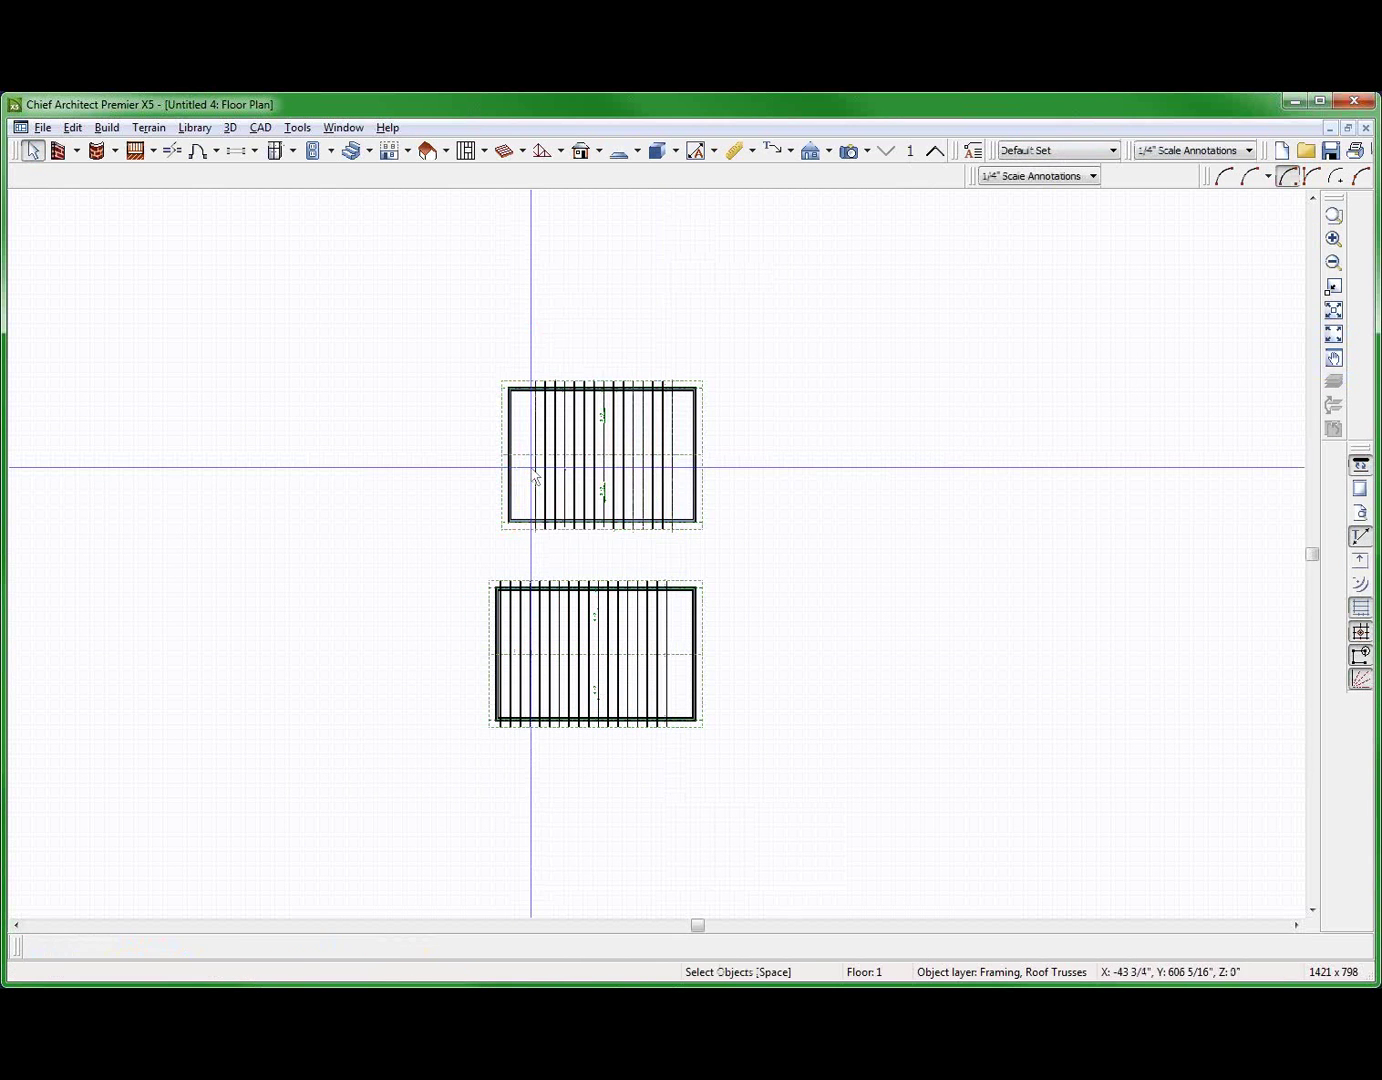
Step: Create a backclipped cross section through the middle of the buildings, looking toward their left ends
key(shift+c)
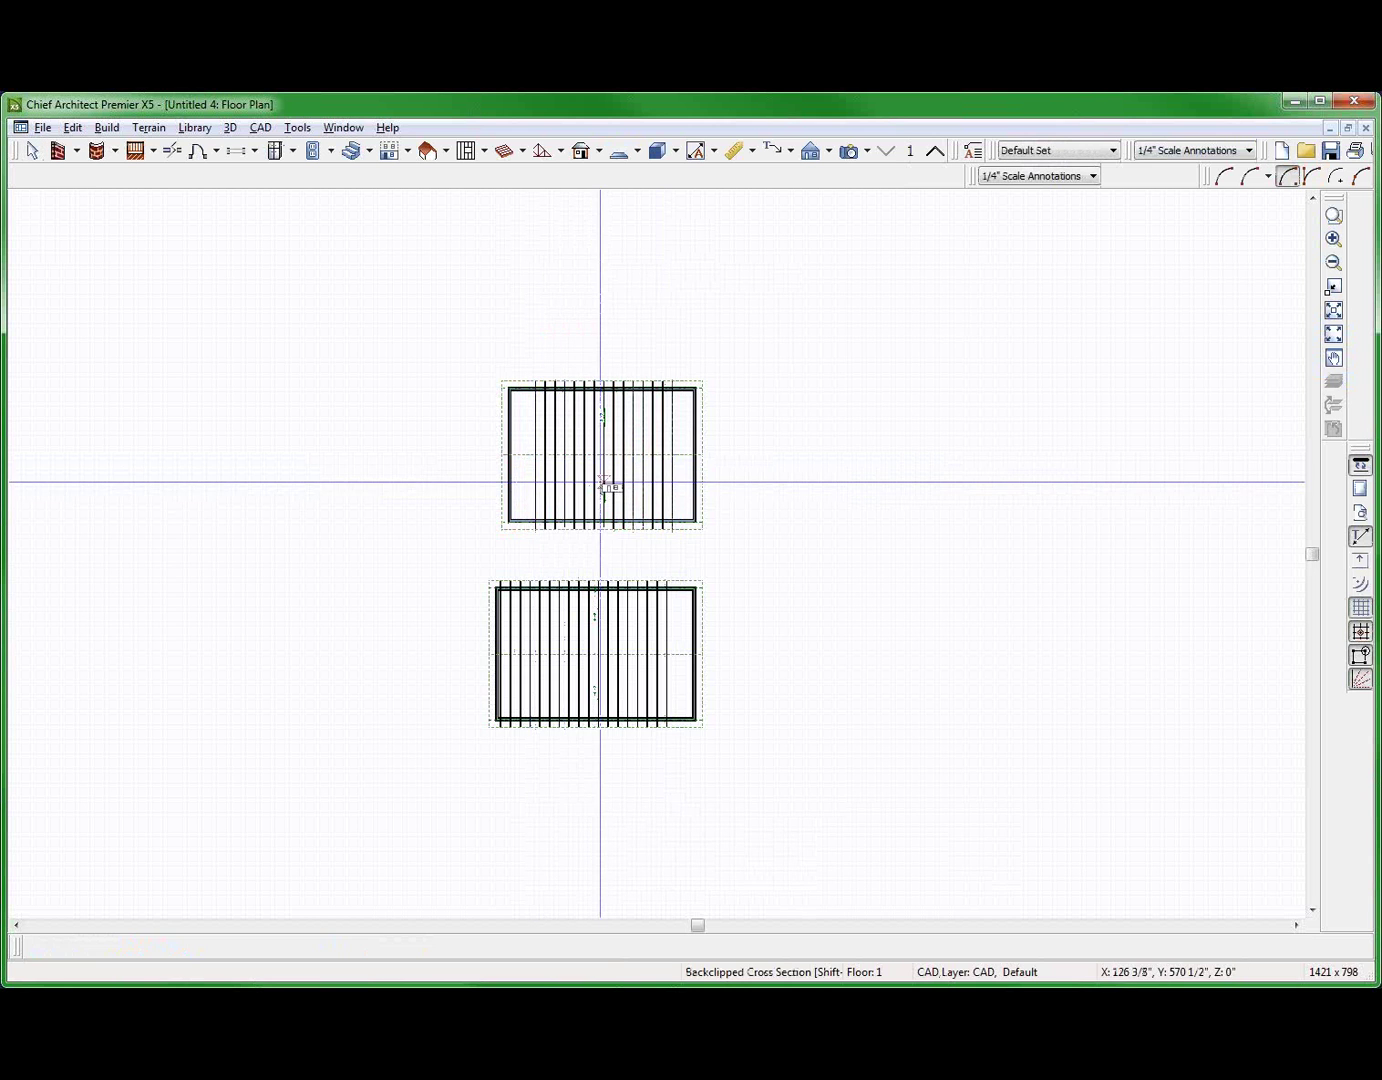
scroll(590, 486, up, 1)
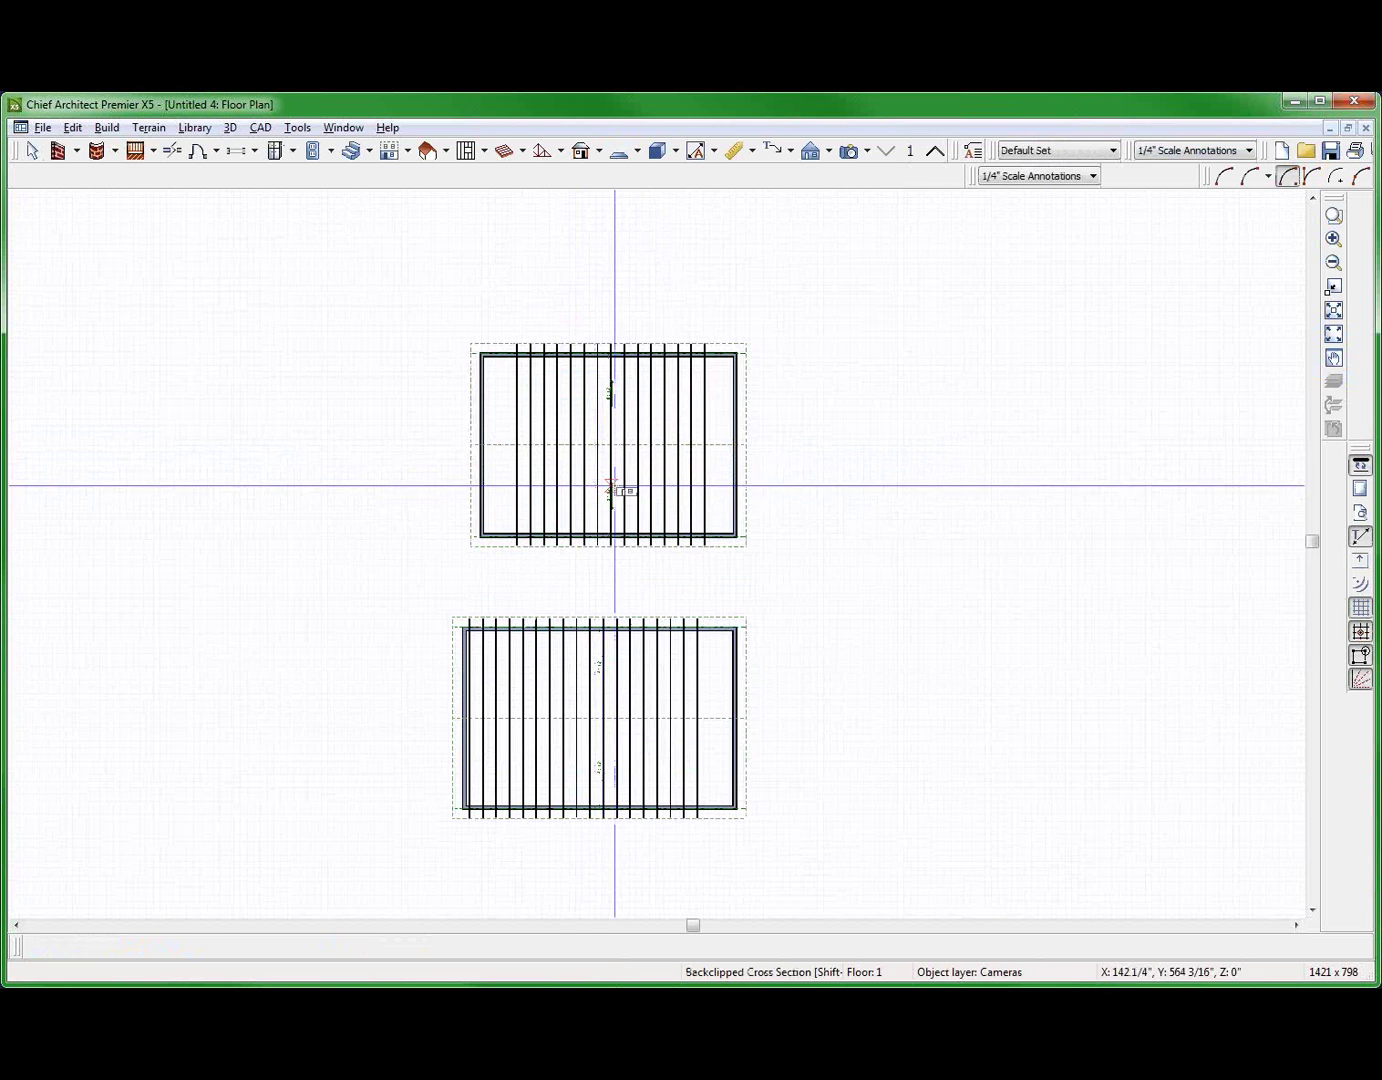
scroll(613, 481, up, 1)
scroll(613, 481, up, 1)
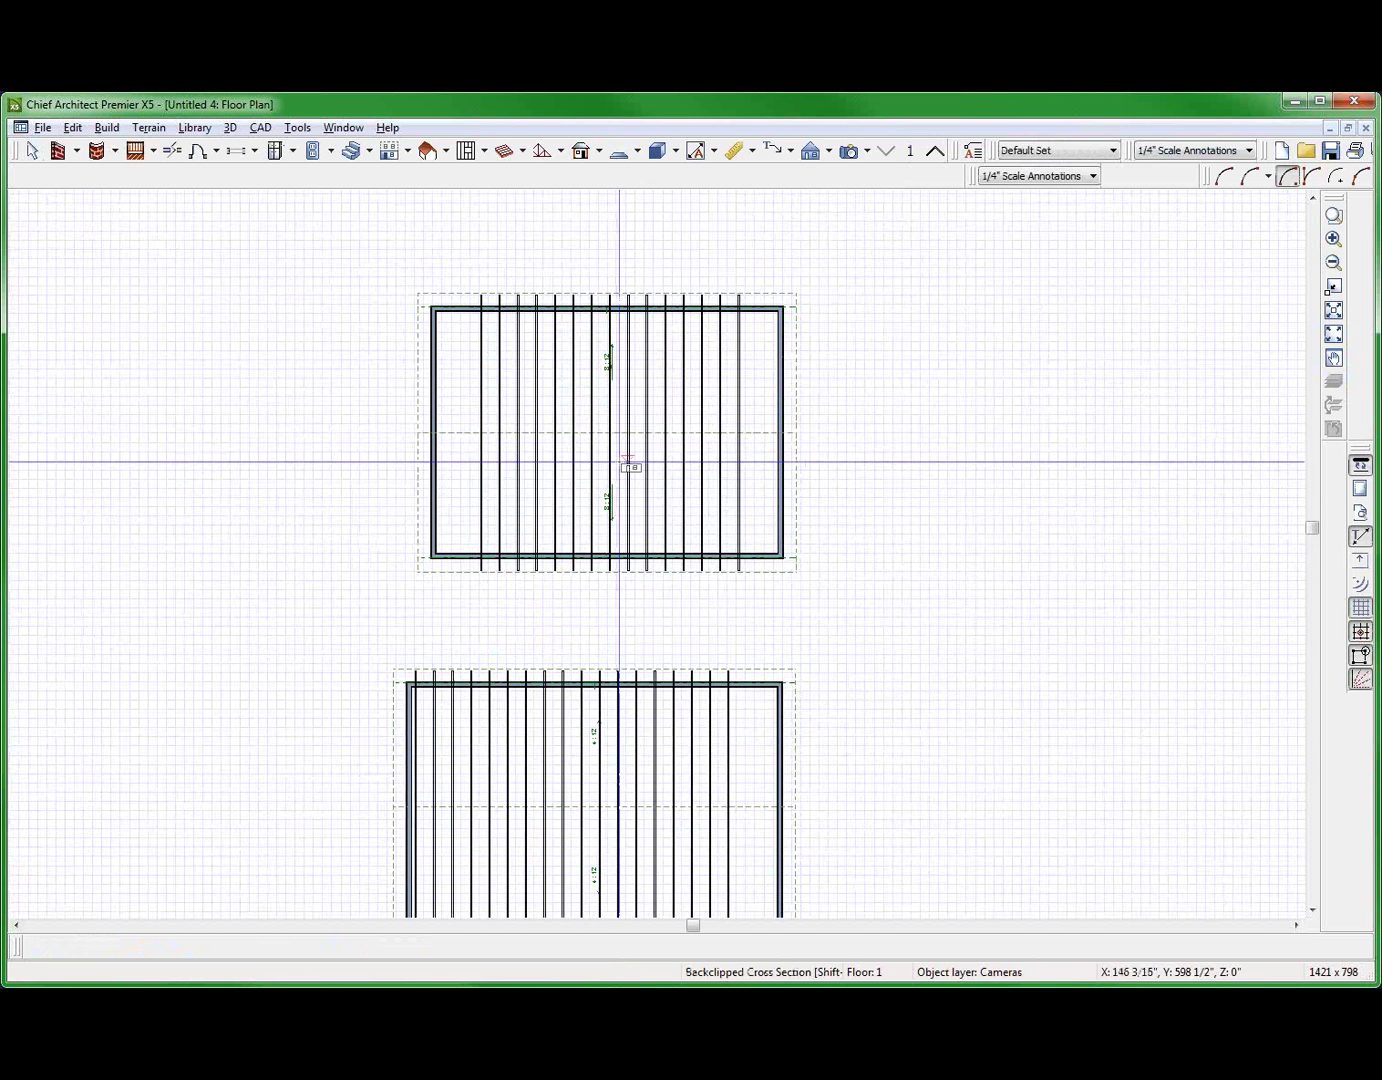
scroll(616, 457, up, 1)
scroll(616, 455, up, 1)
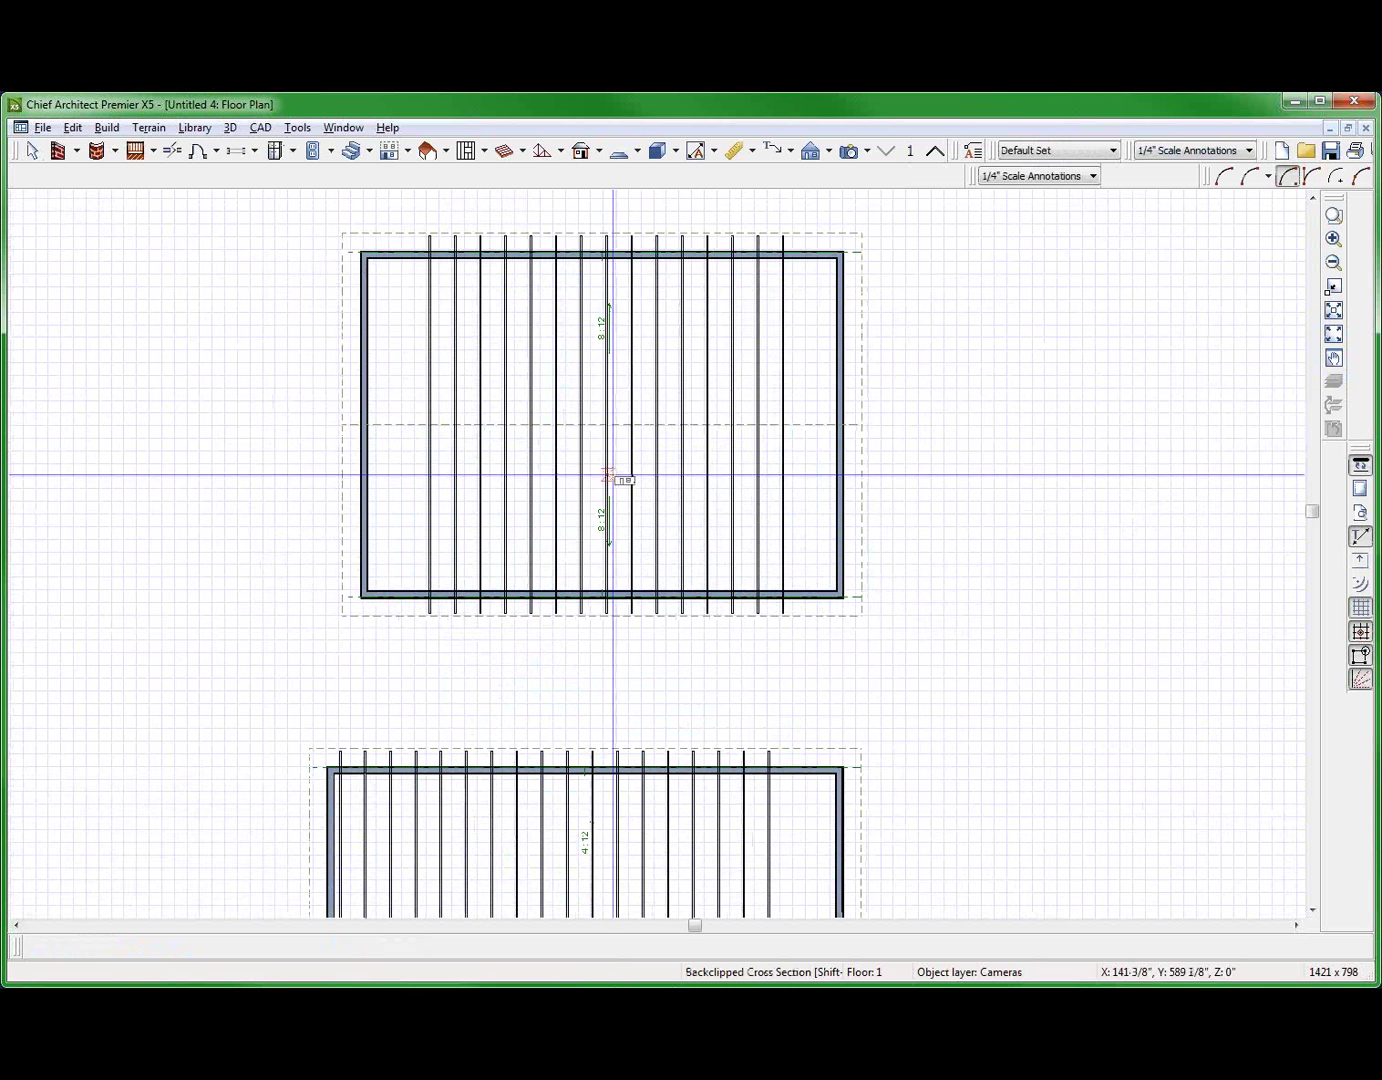
drag(618, 477, 209, 489)
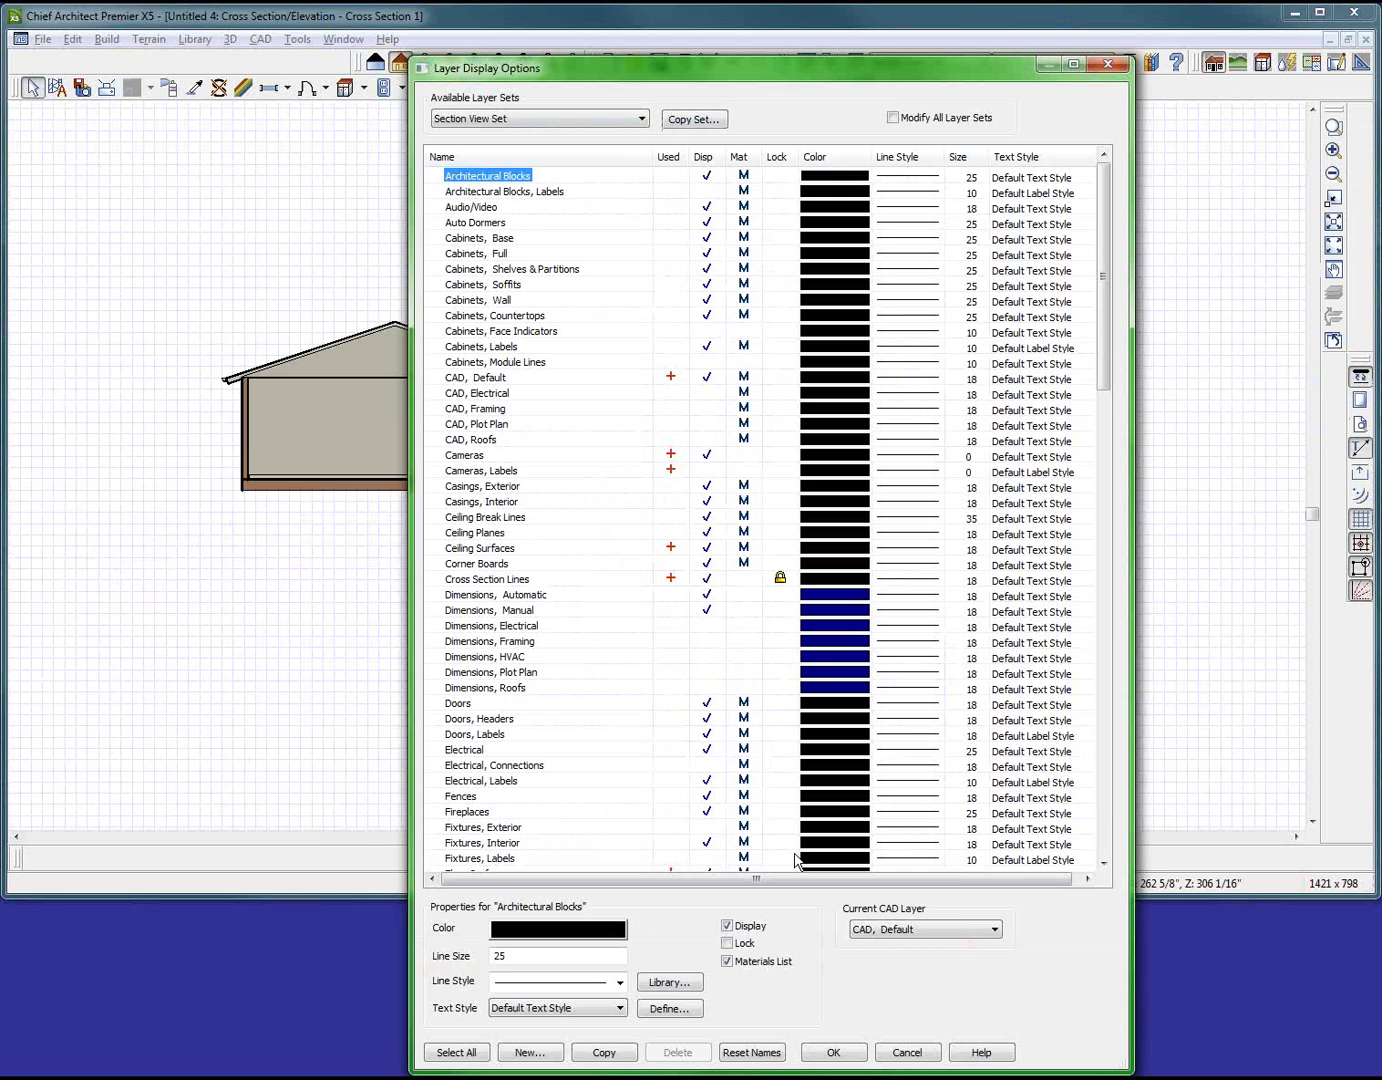
Step: In the Section View Set, turn on display of the Framing, Roof Trusses, Framing, Wall and Framing, Roof Truss Labels layers
key(f)
key(r)
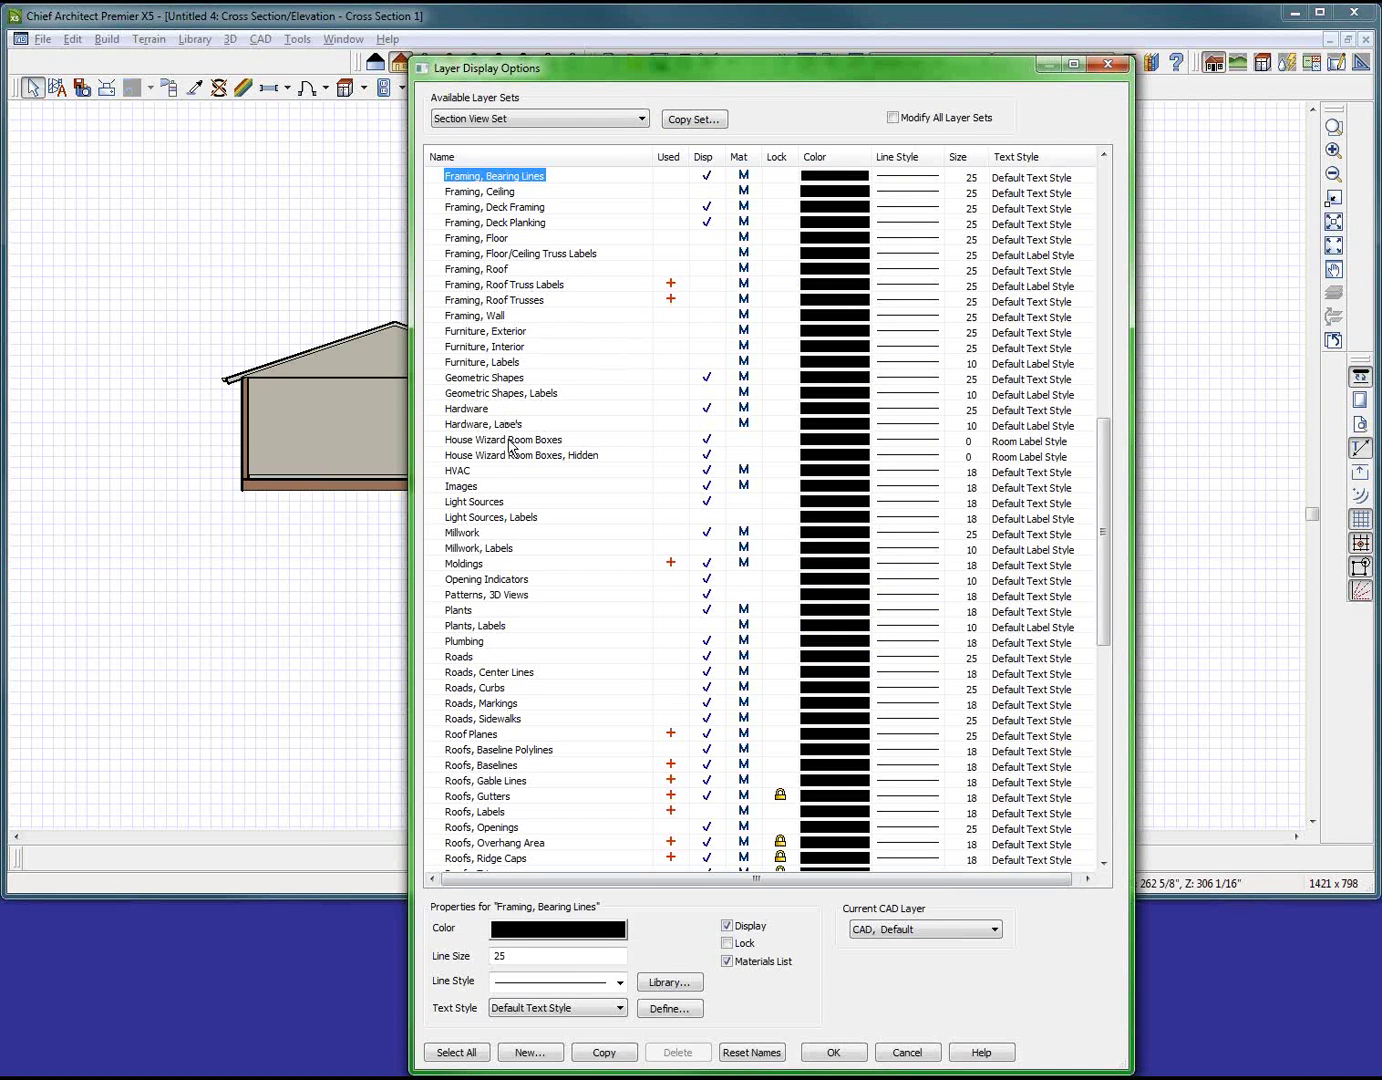
scroll(561, 711, down, 3)
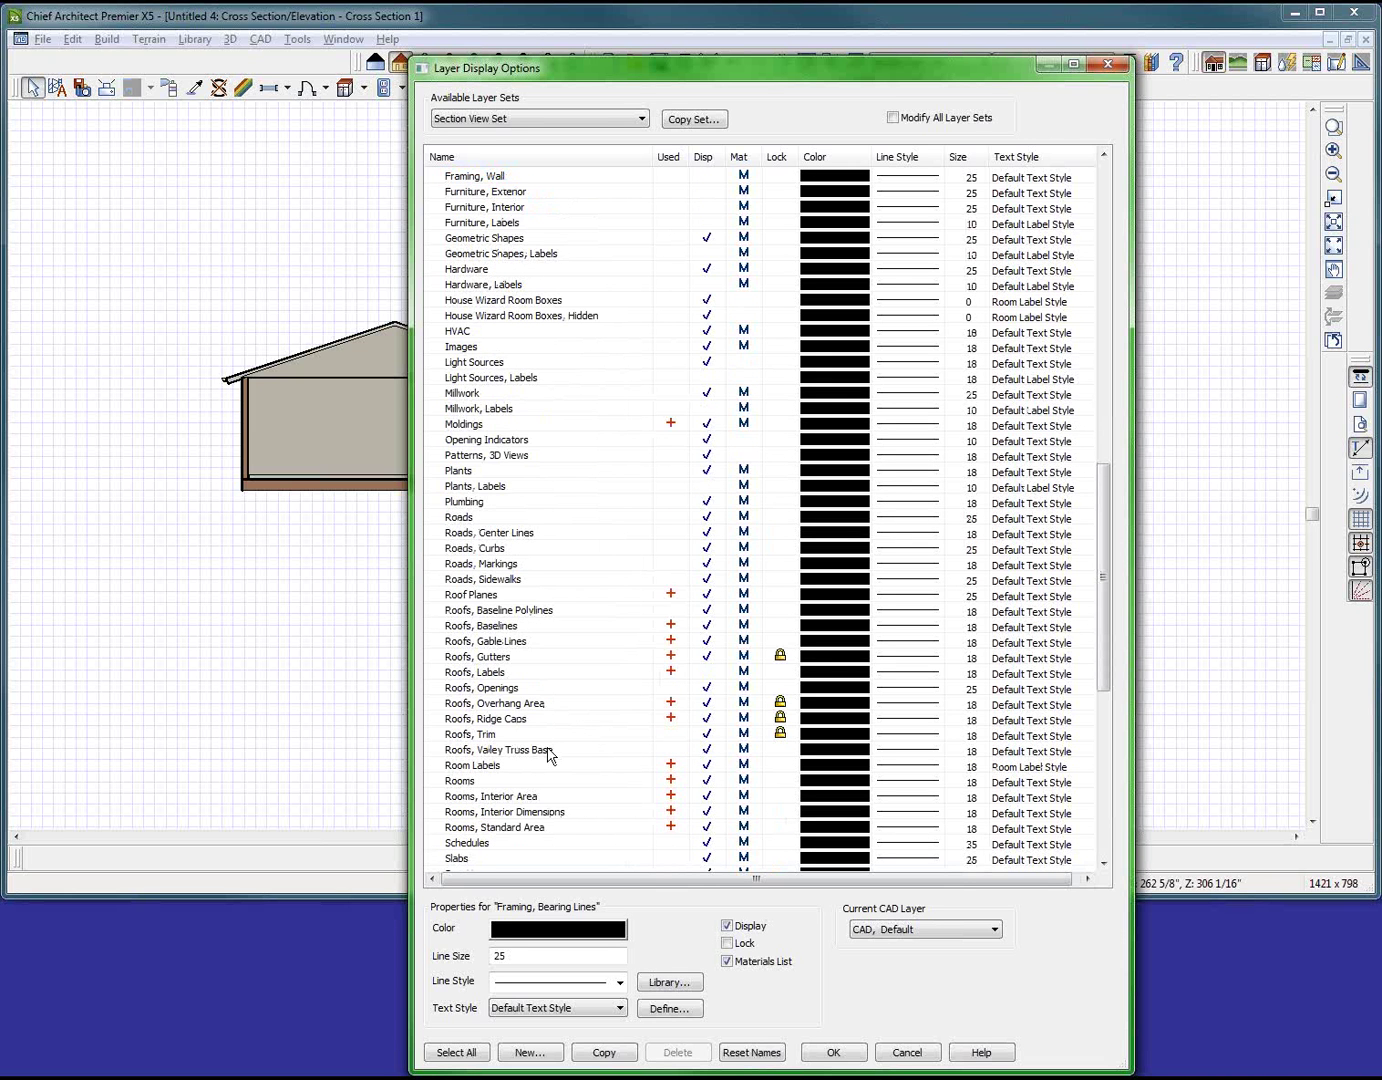
scroll(580, 680, up, 3)
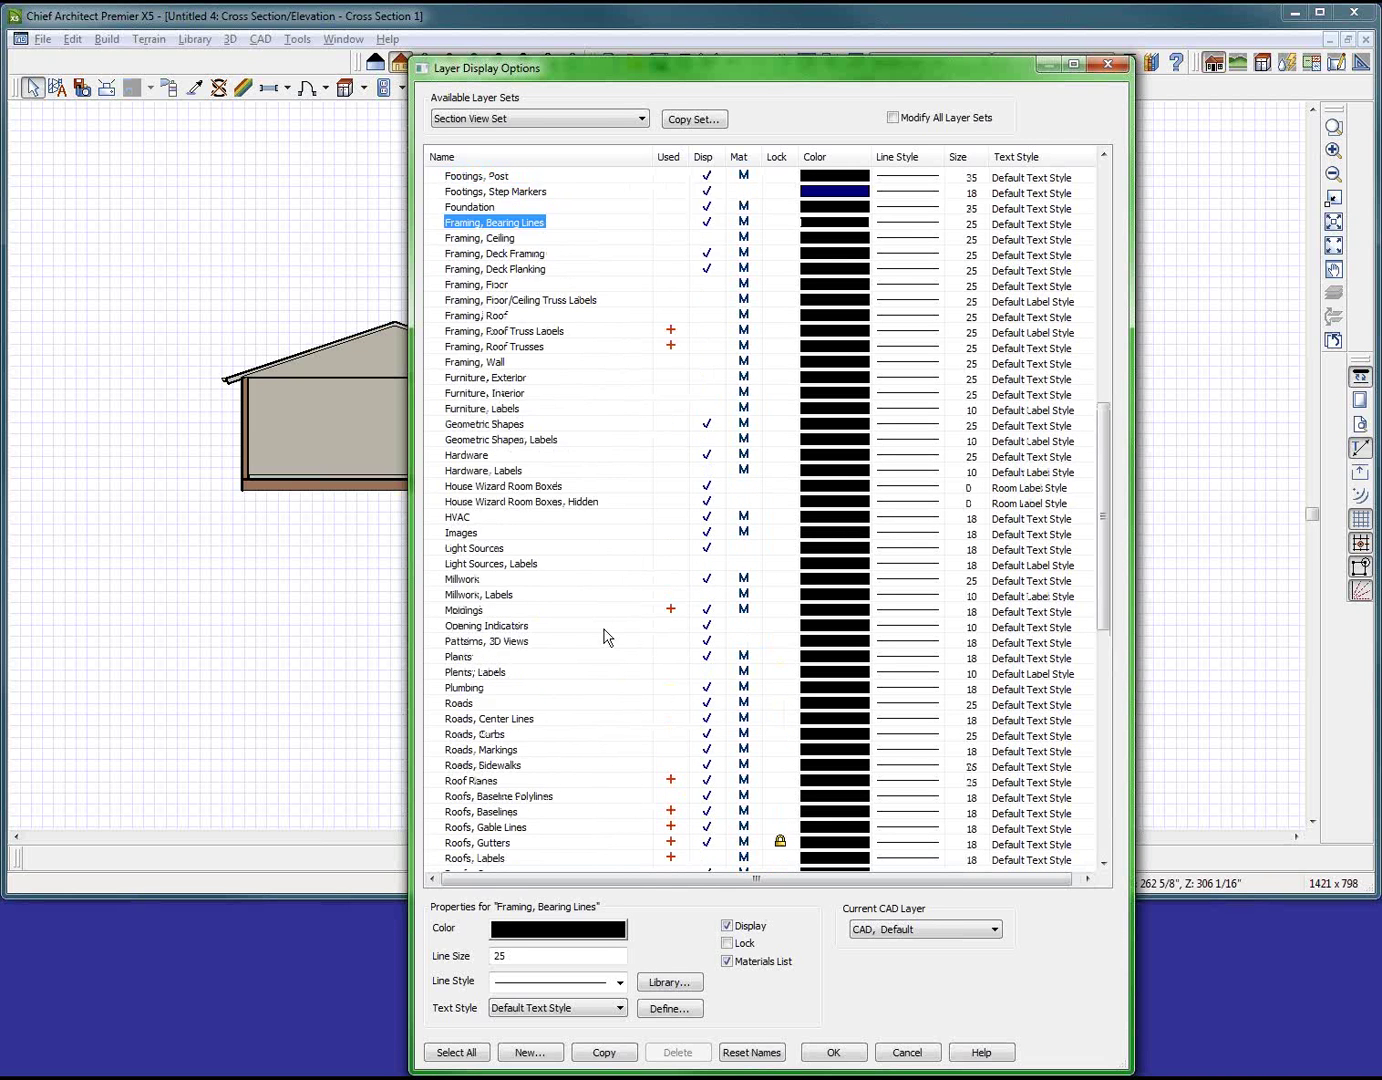
scroll(598, 625, down, 2)
key(Down)
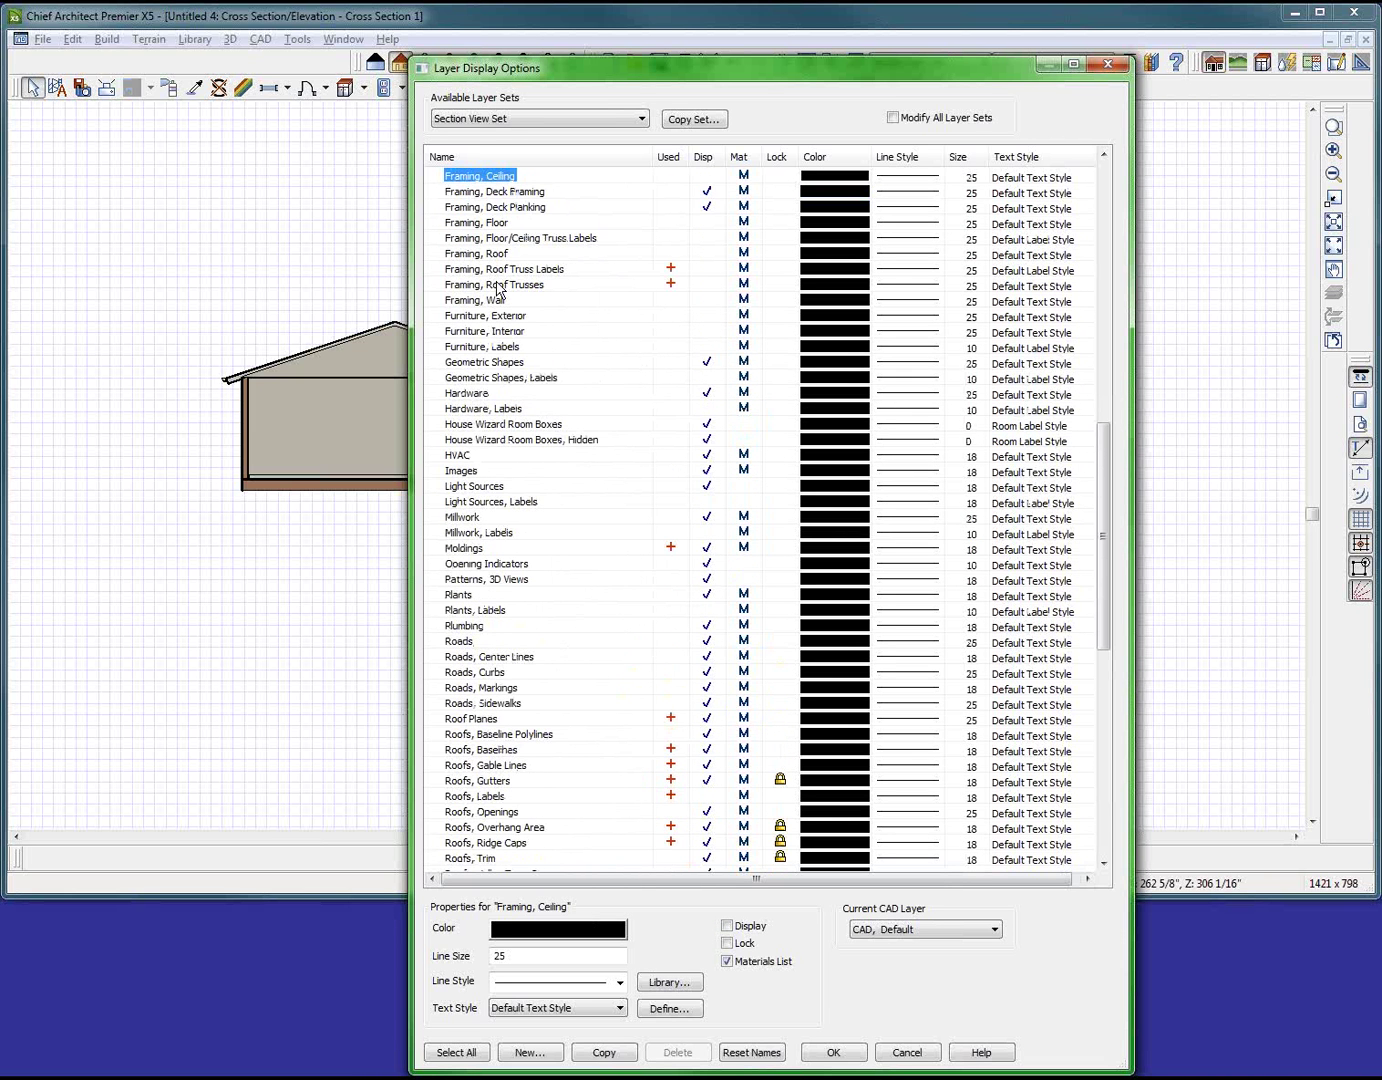
click(701, 284)
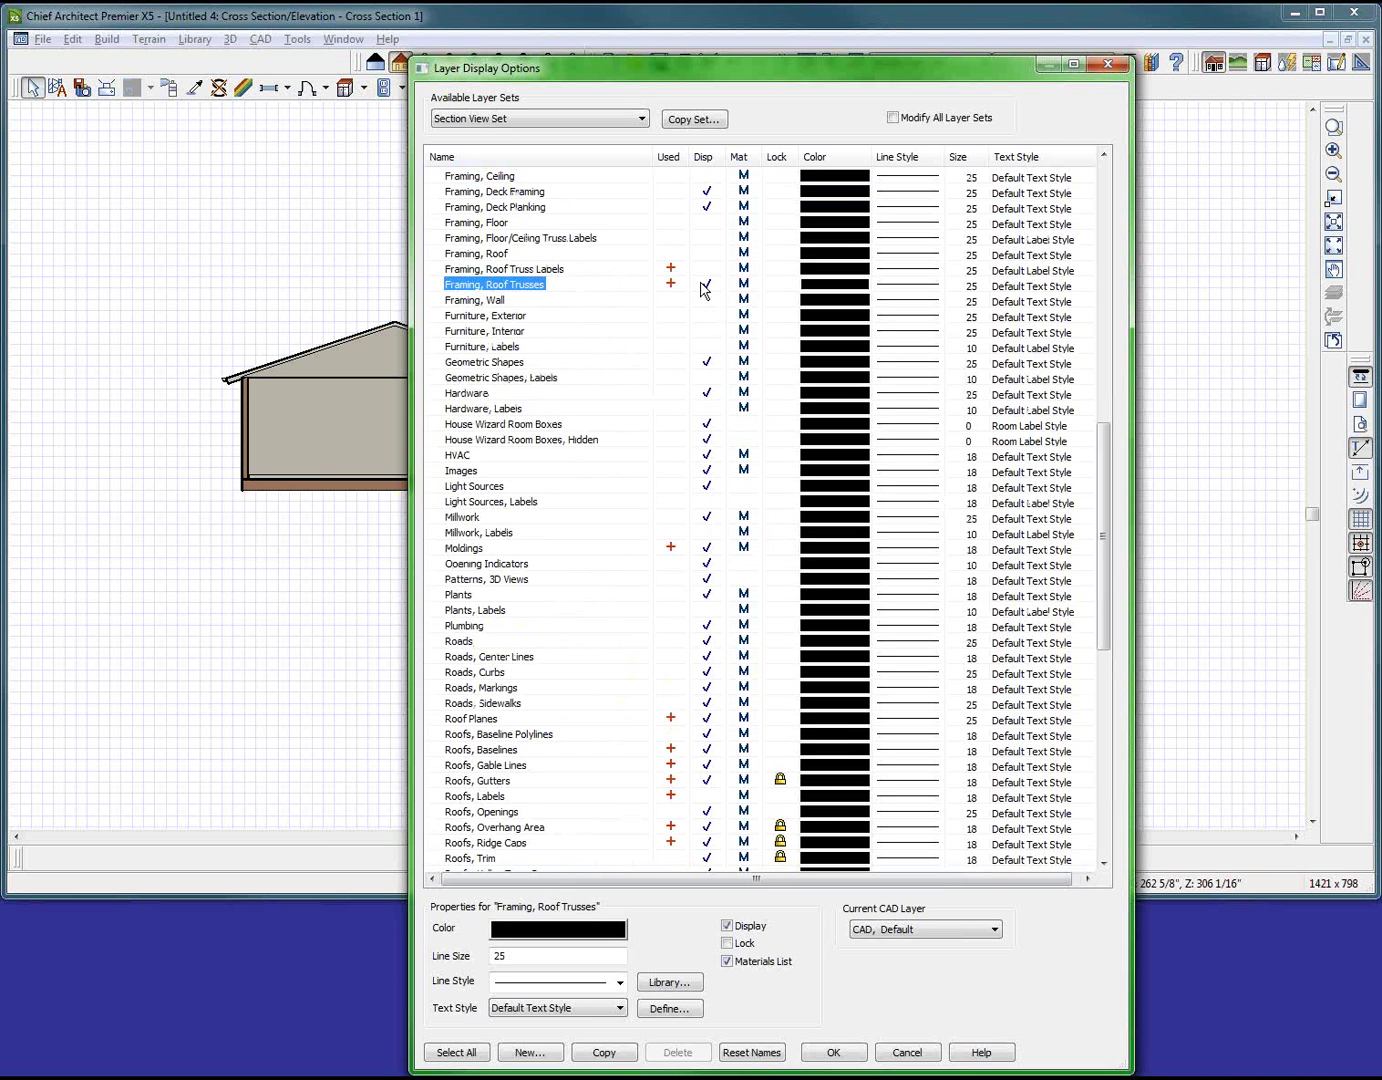
click(708, 300)
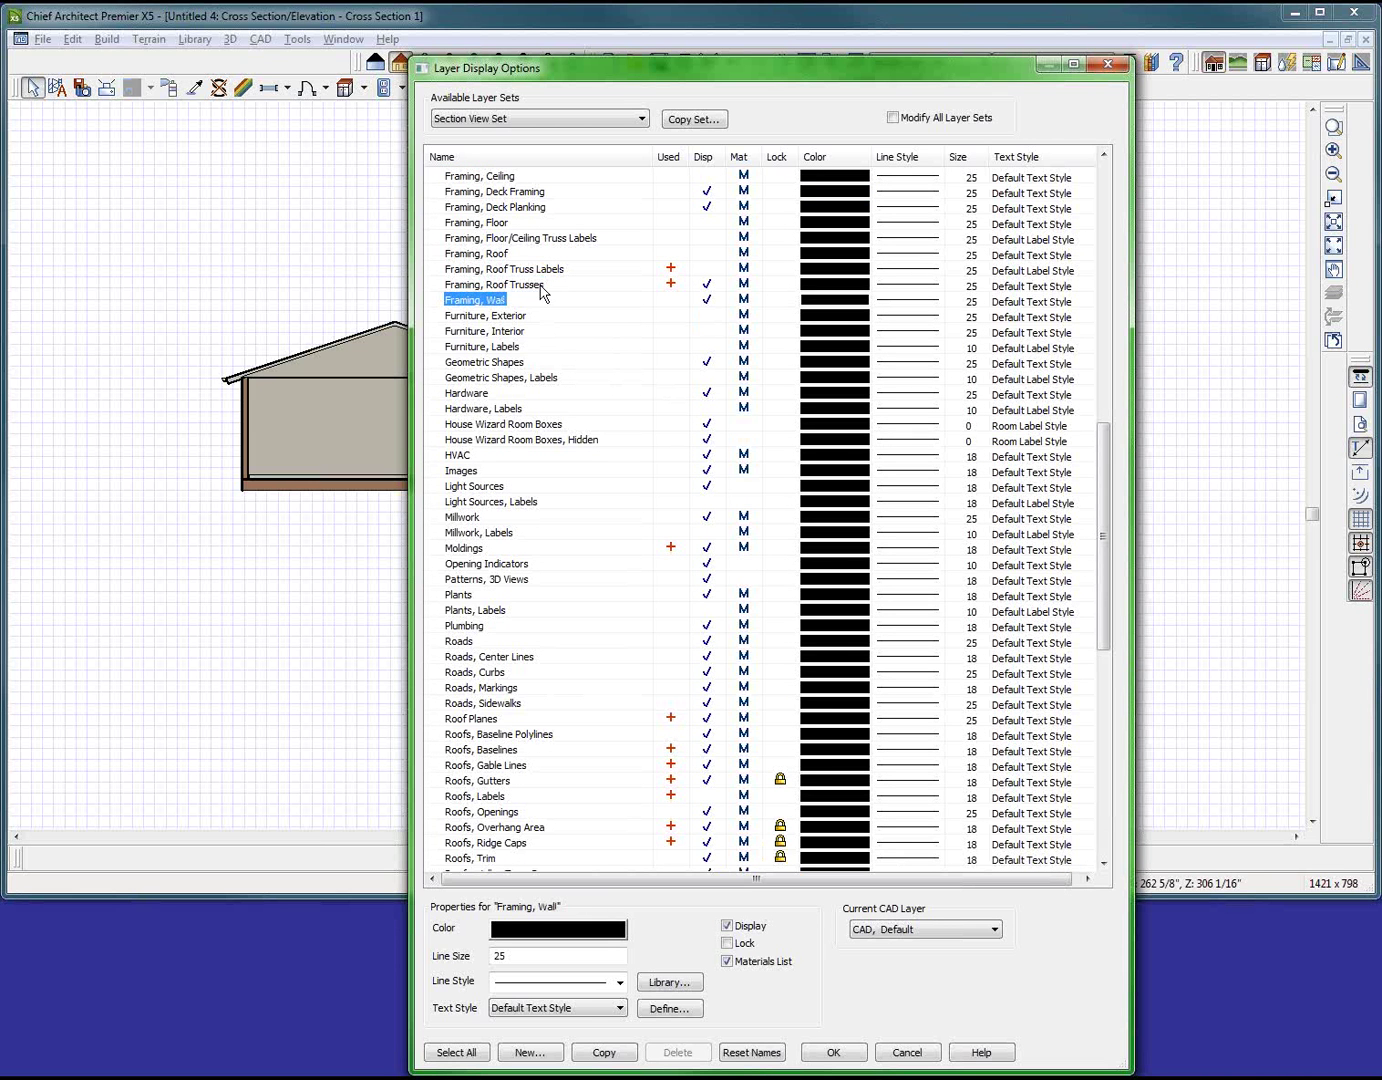
click(707, 268)
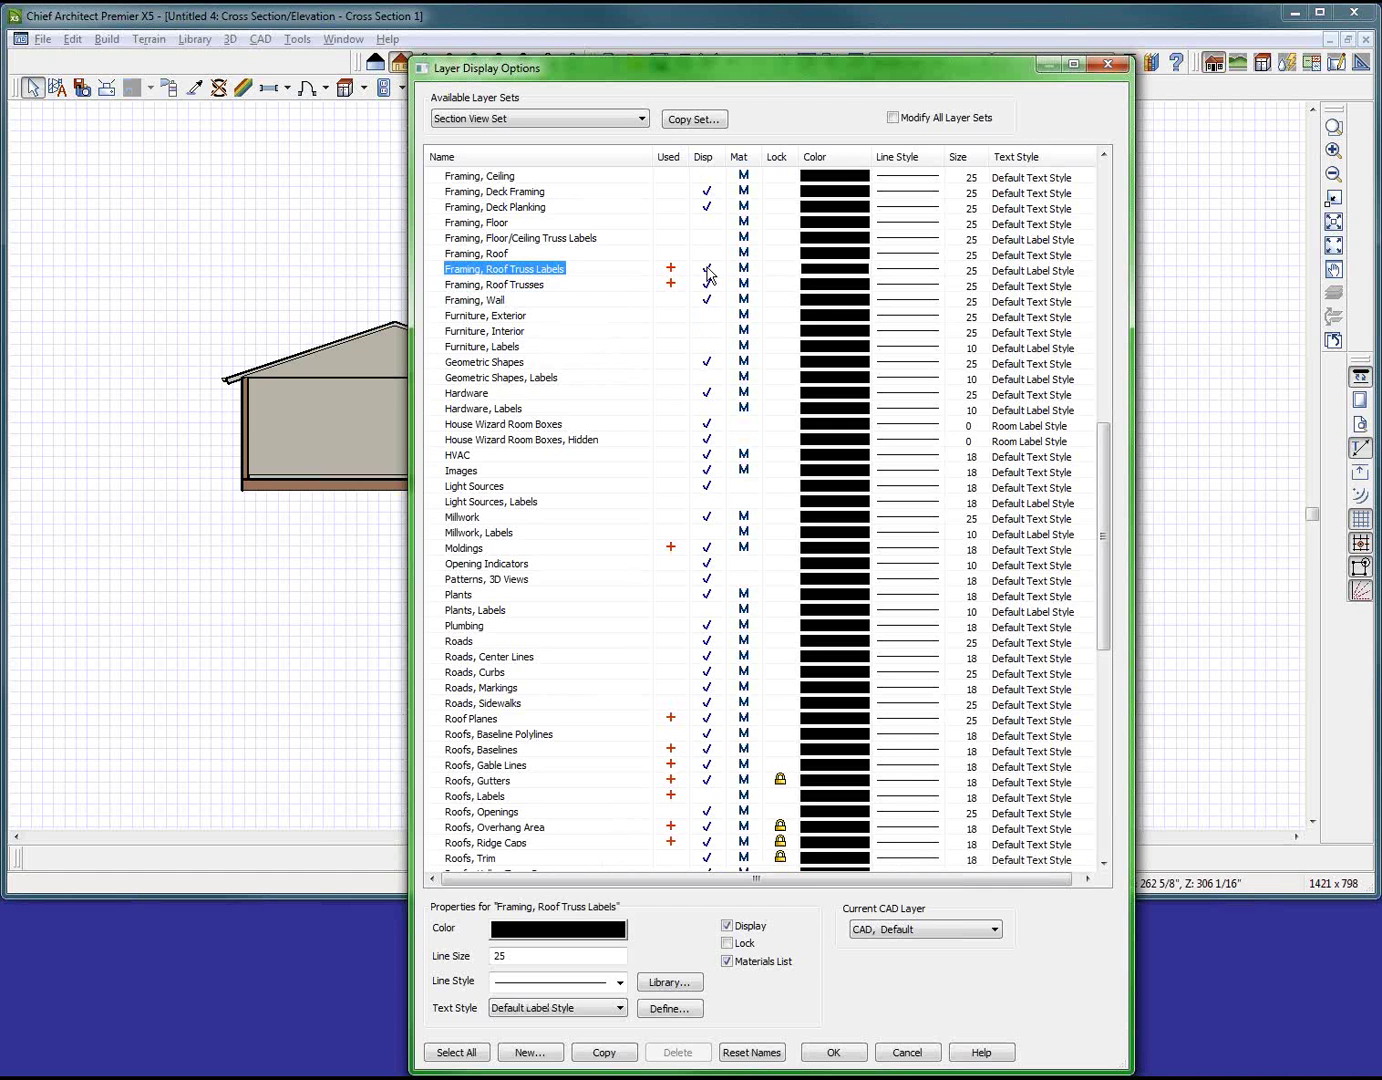
Step: Turn on display of the Framing, Floor layer in the Section View Set and apply the layer changes
scroll(790, 319, up, 4)
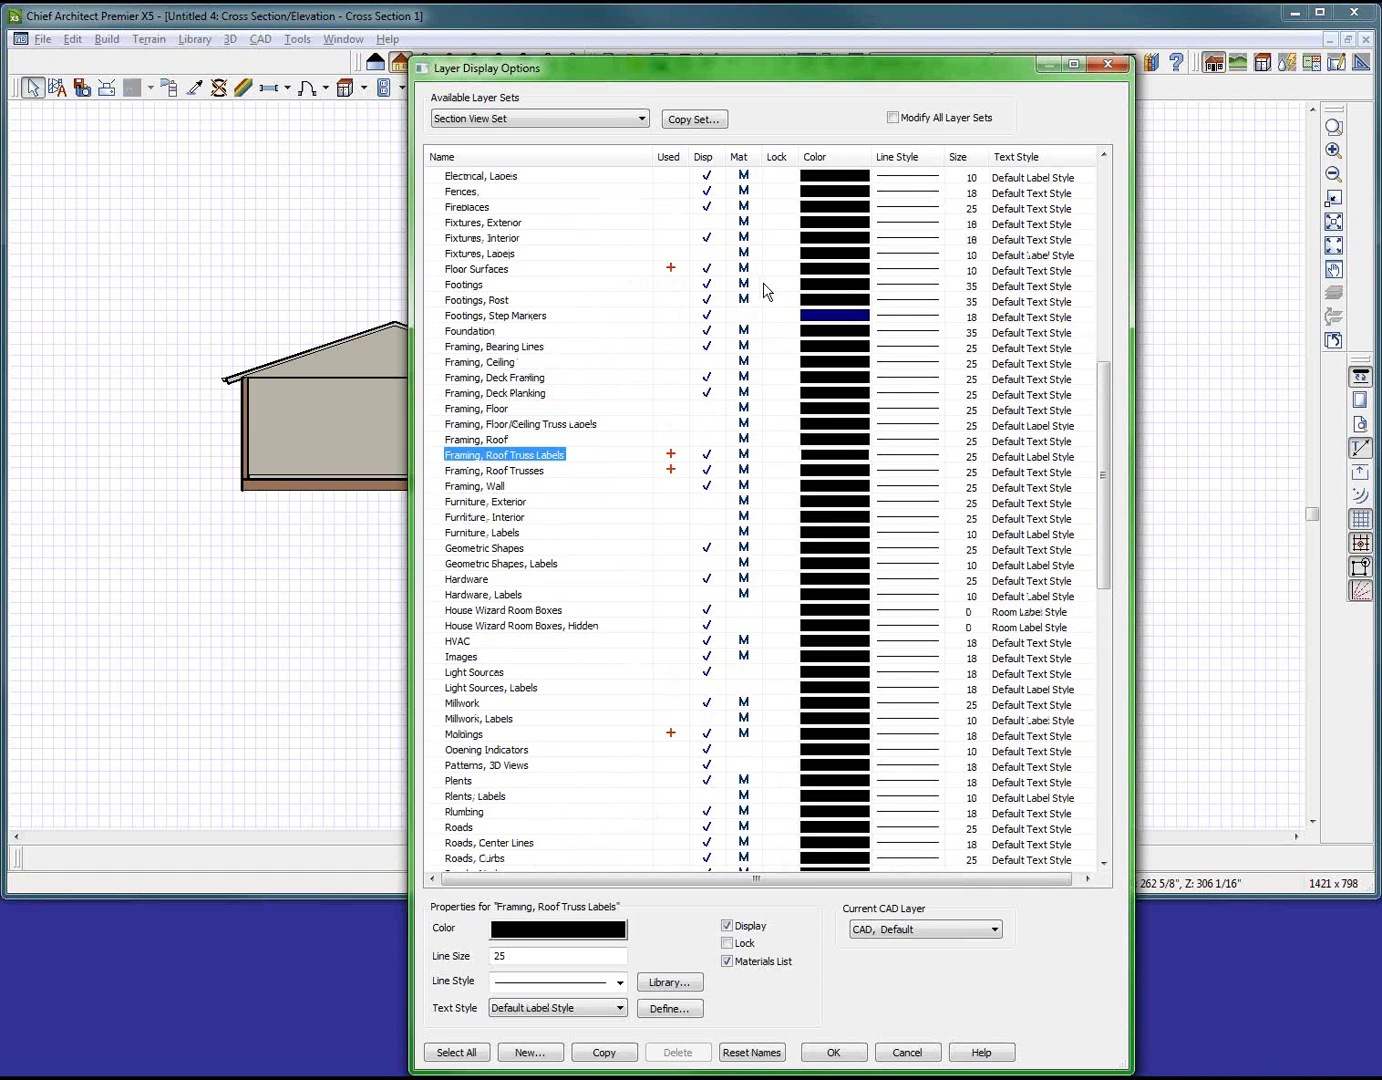
scroll(763, 291, down, 1)
scroll(763, 291, up, 1)
click(707, 409)
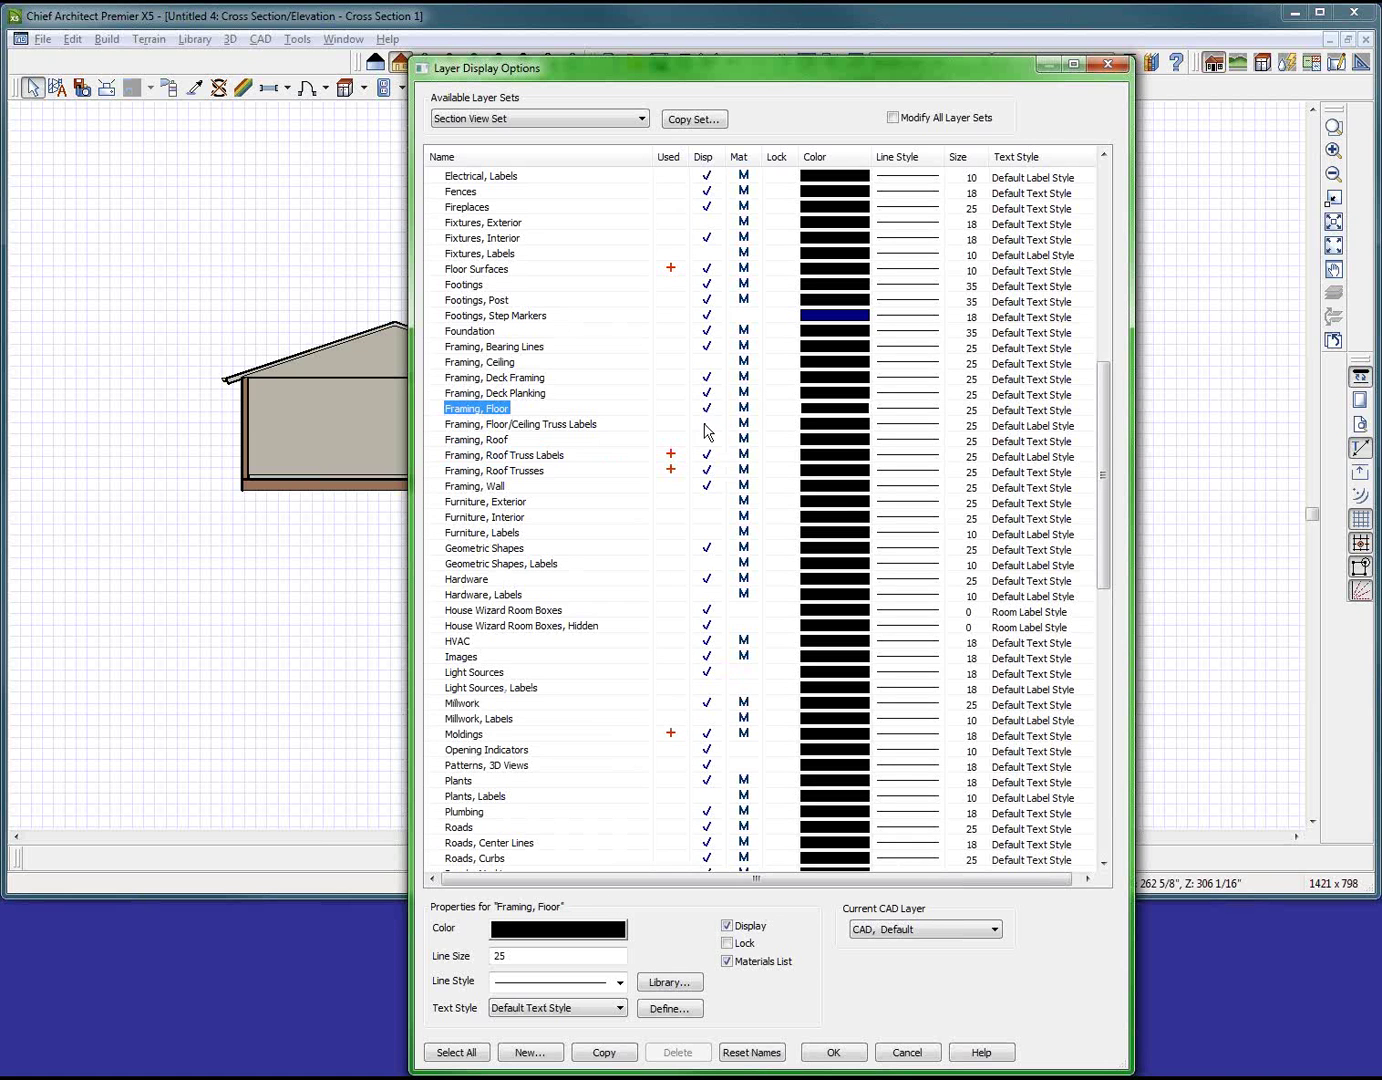
click(836, 1058)
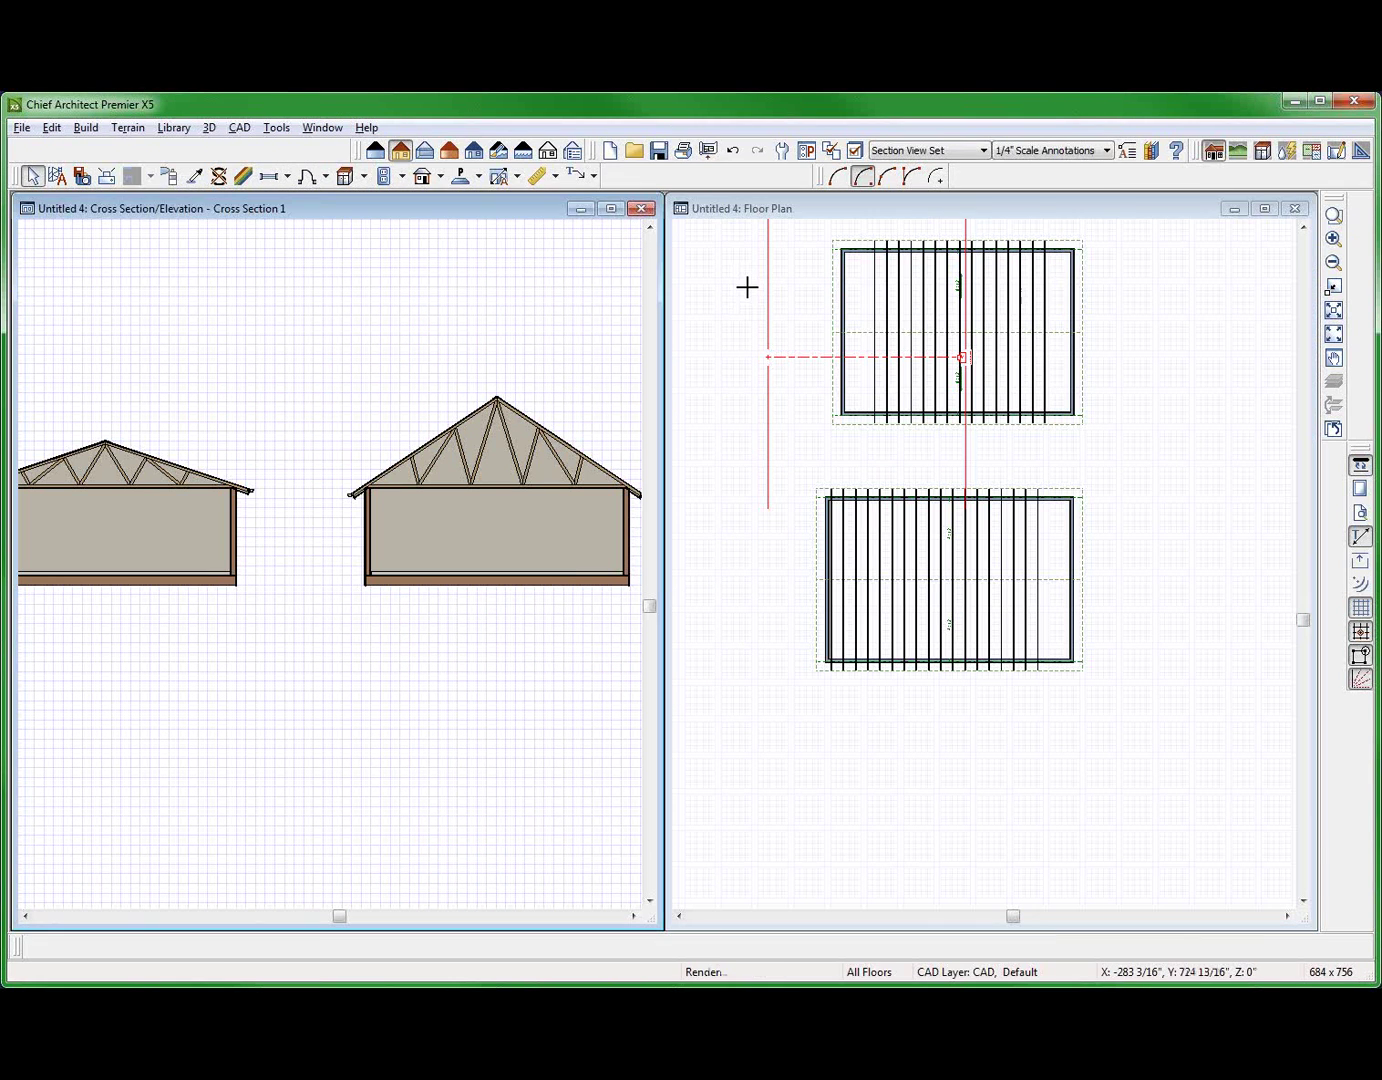
Step: From the floor plan, build framing with automatic wall and roof framing enabled, and turn on display of the Framing, Ceiling layer
click(716, 303)
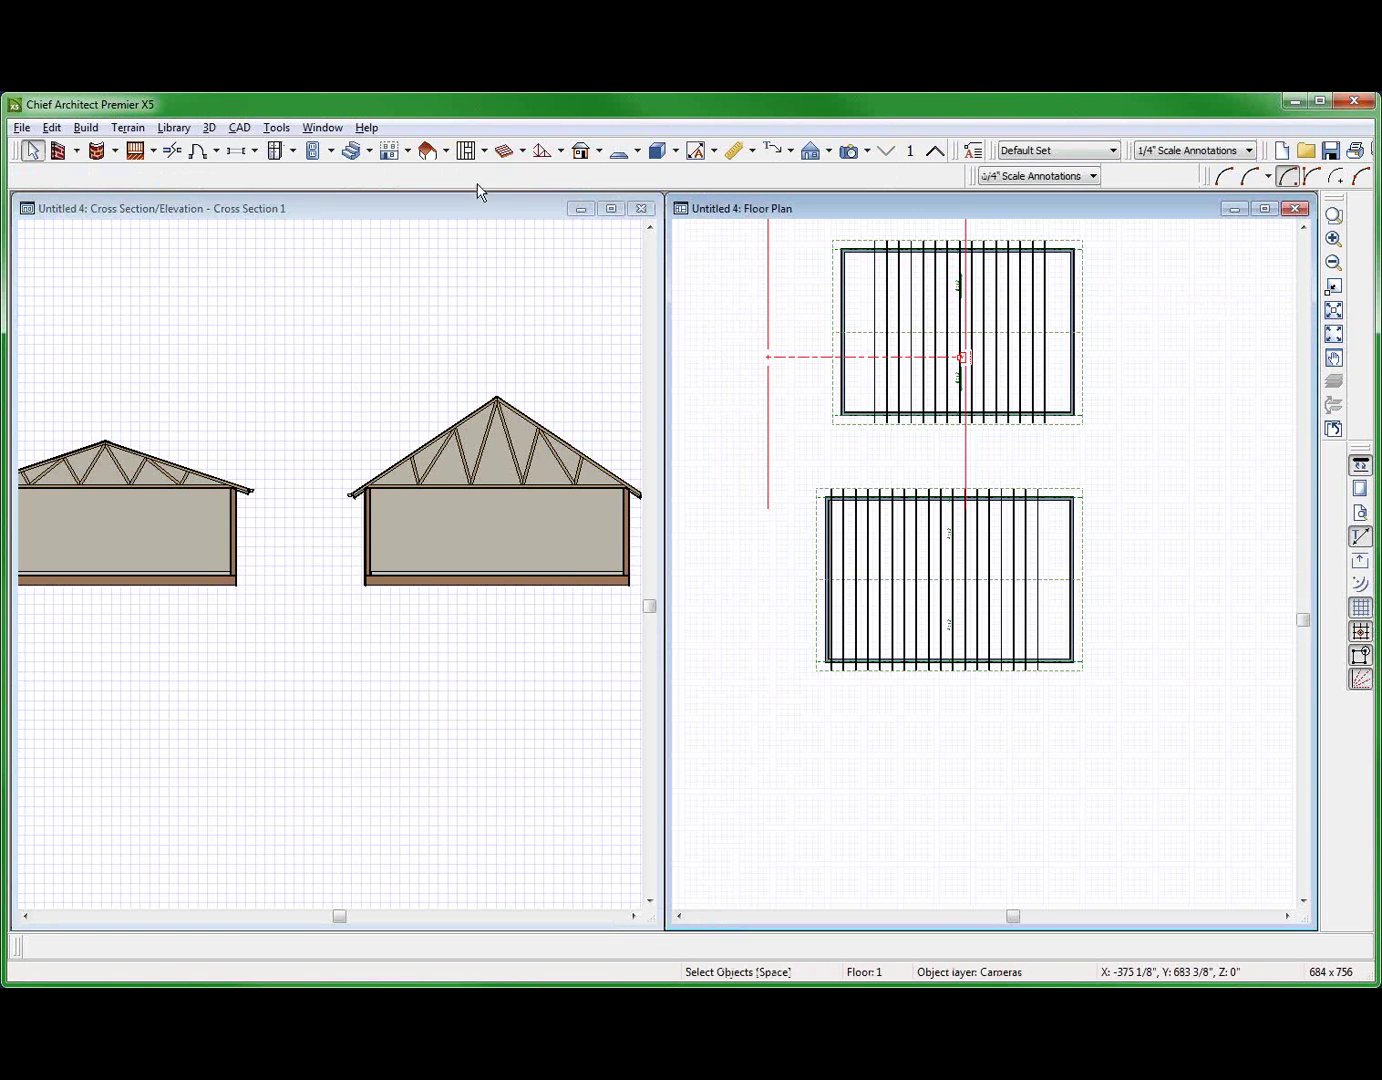
double_click(506, 149)
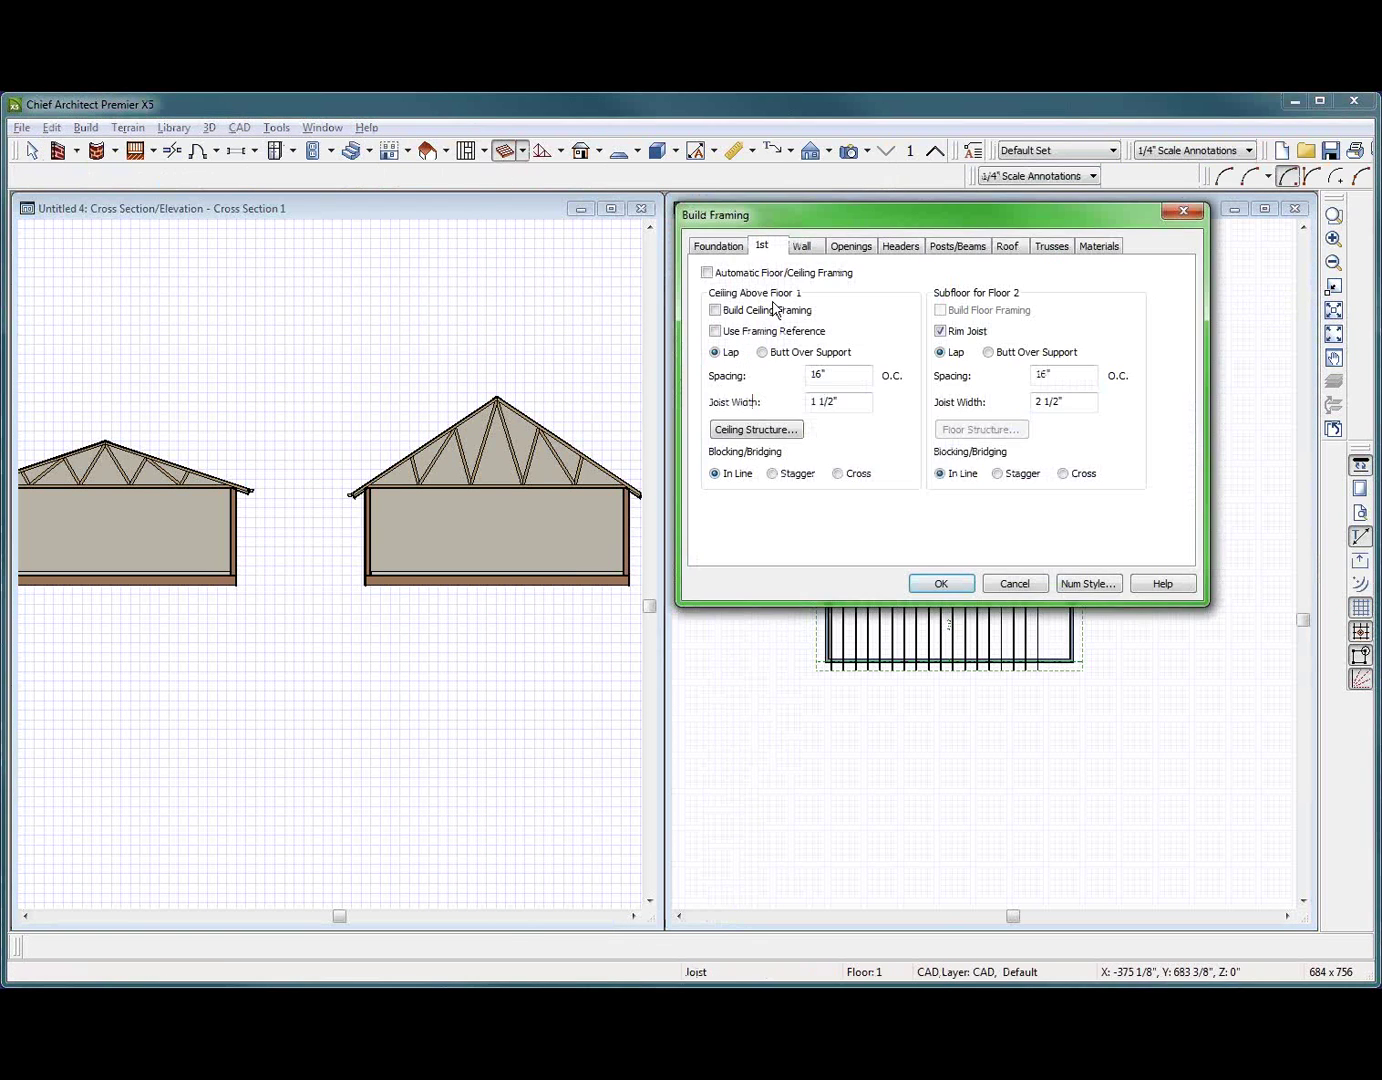
click(808, 256)
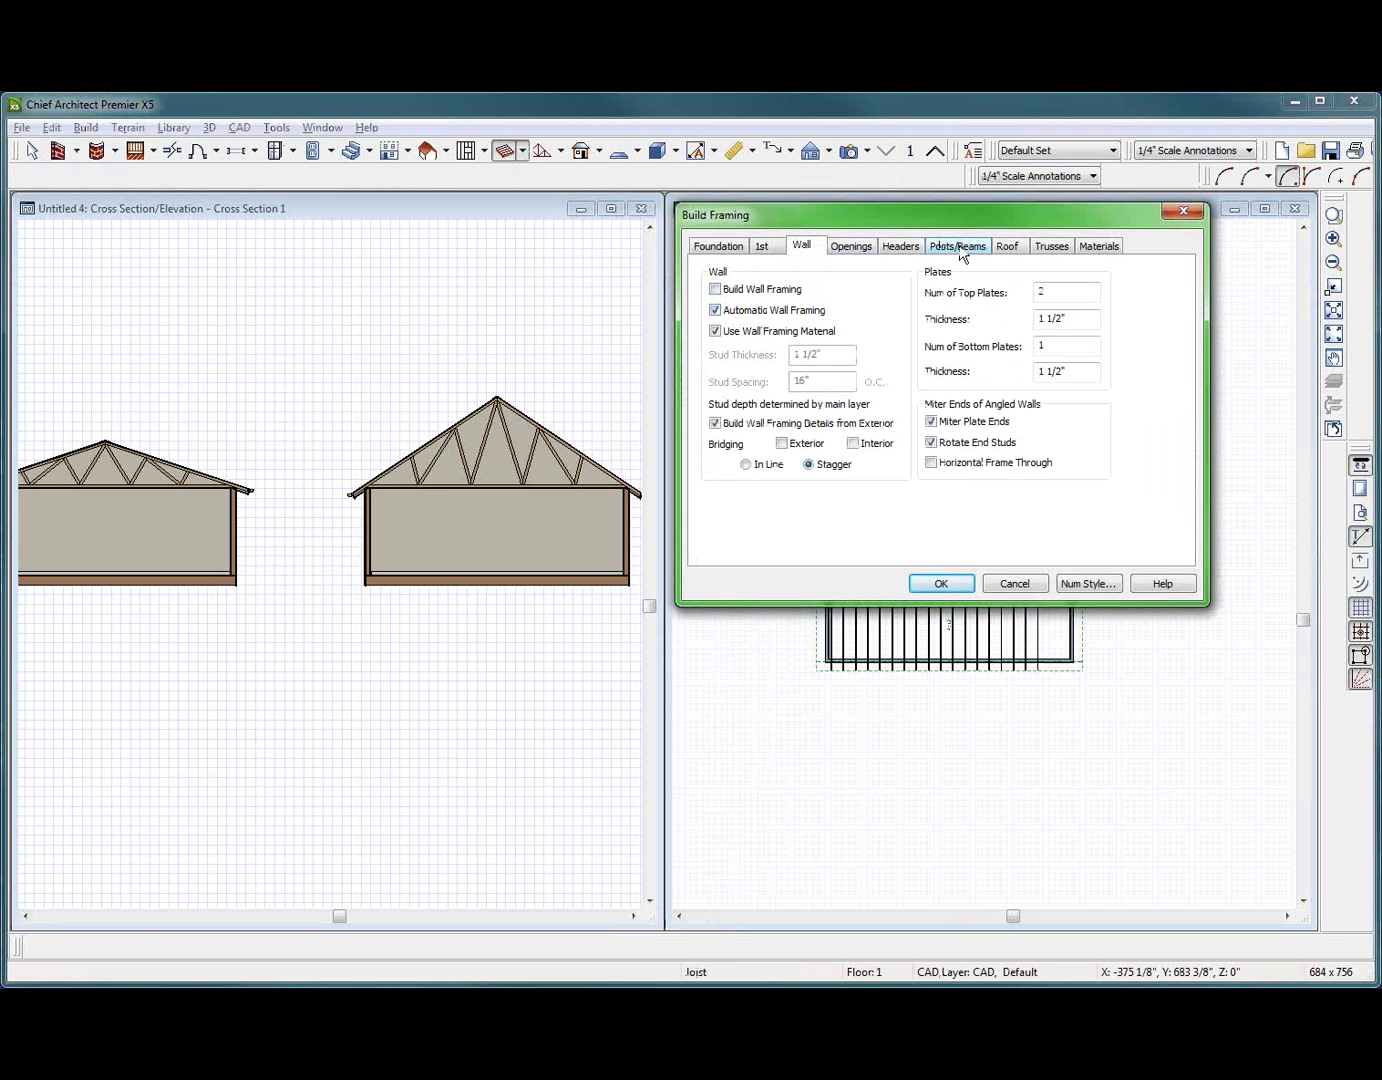
click(1004, 248)
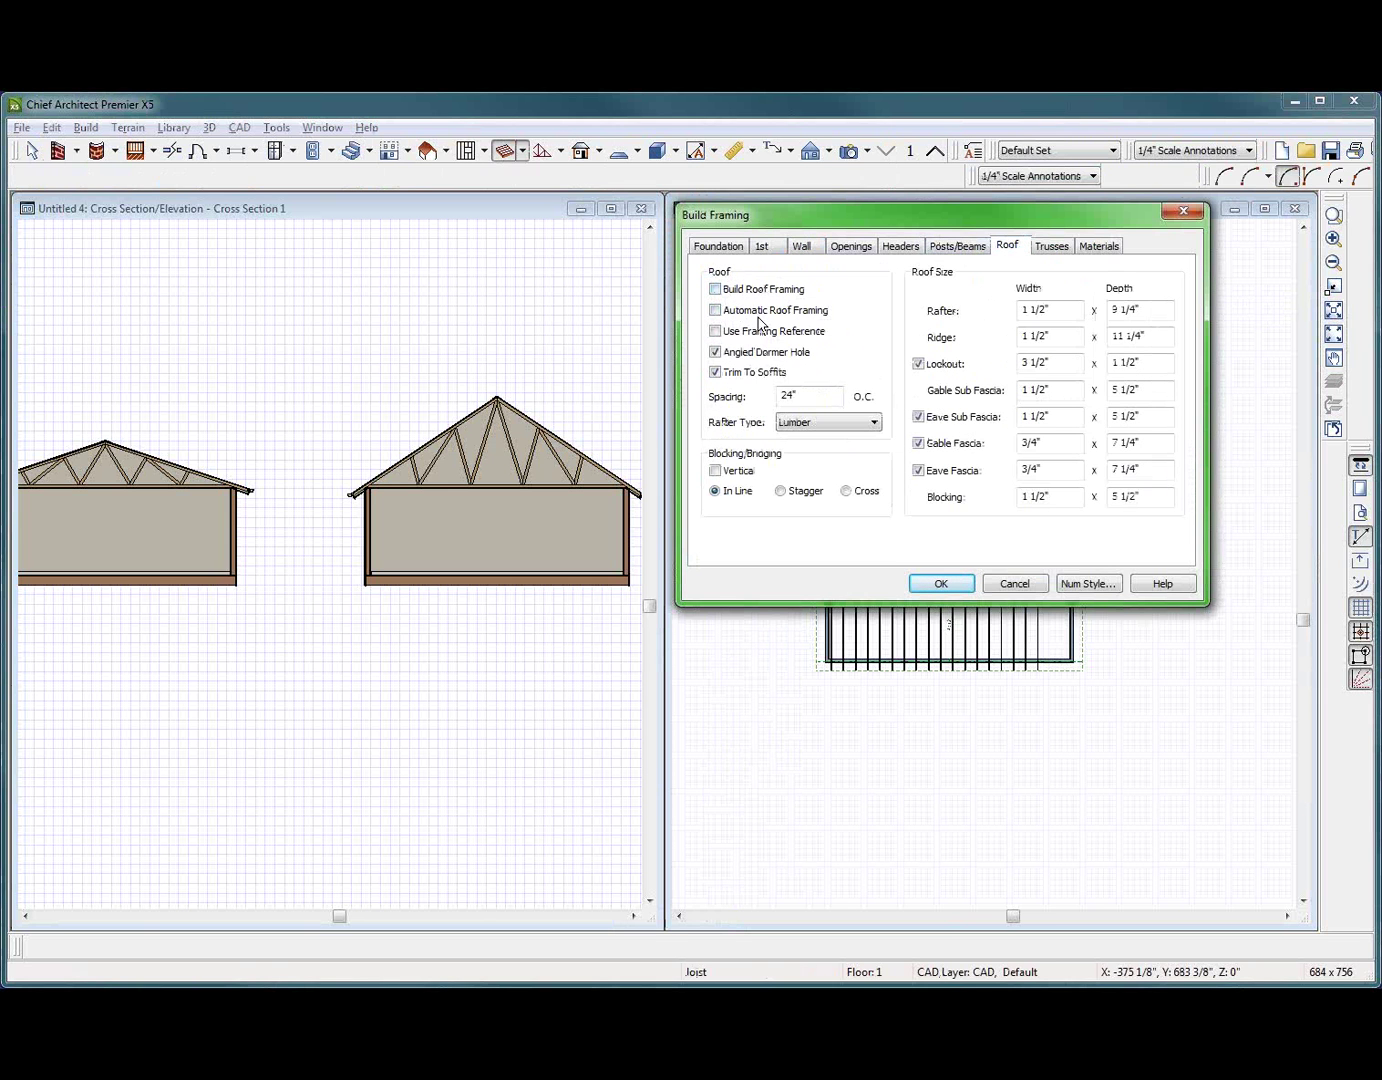
key(Return)
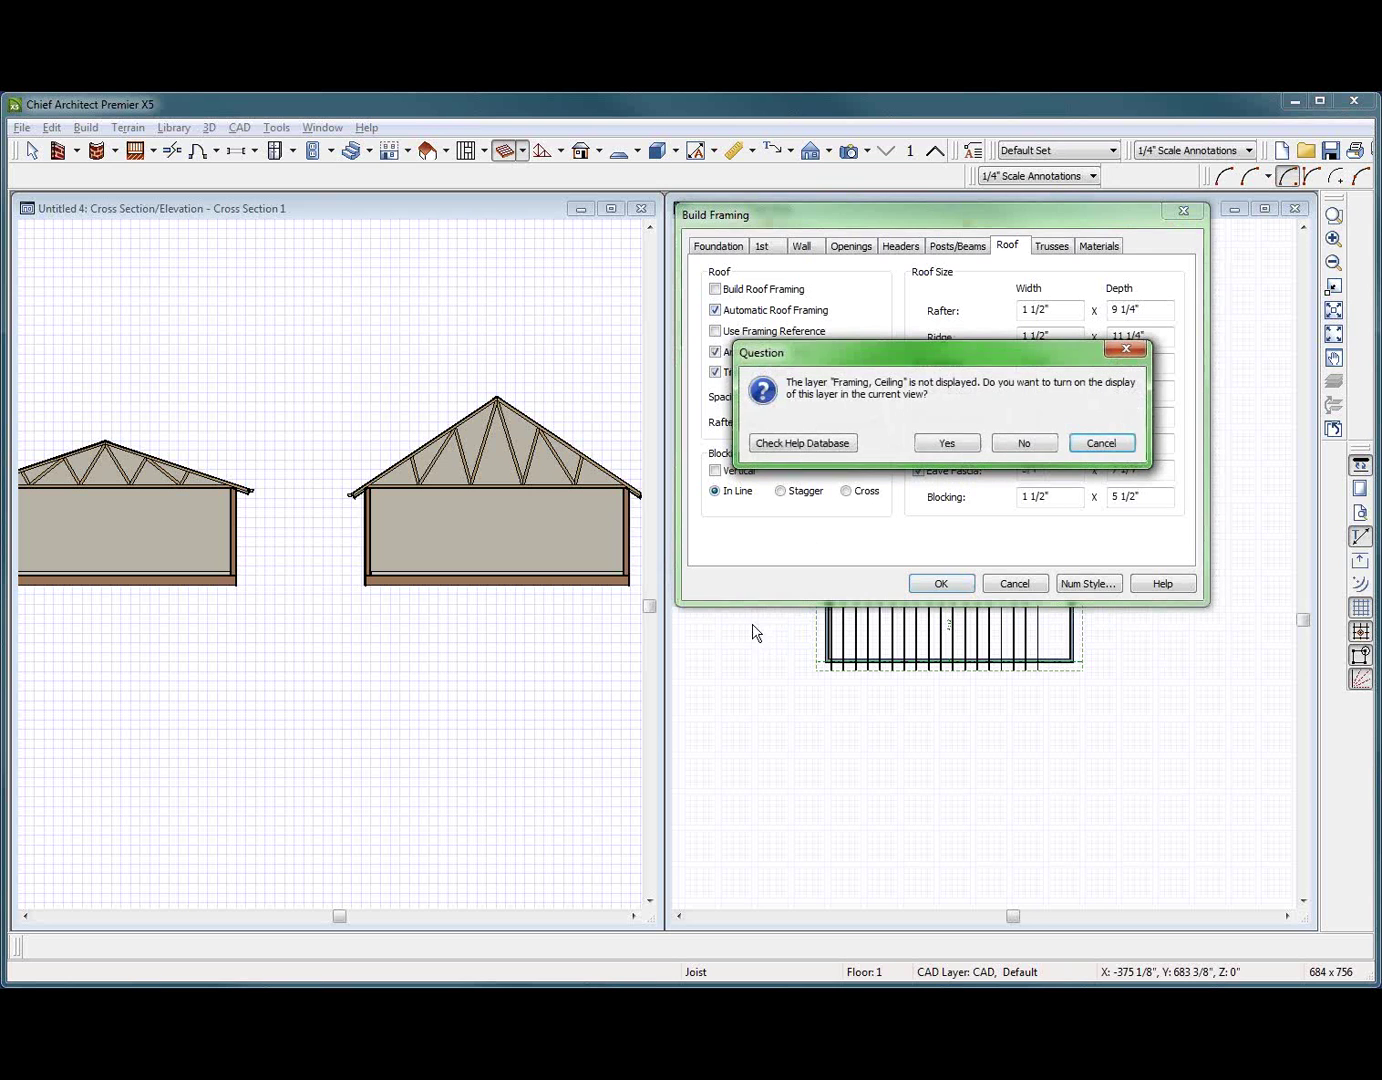
click(948, 443)
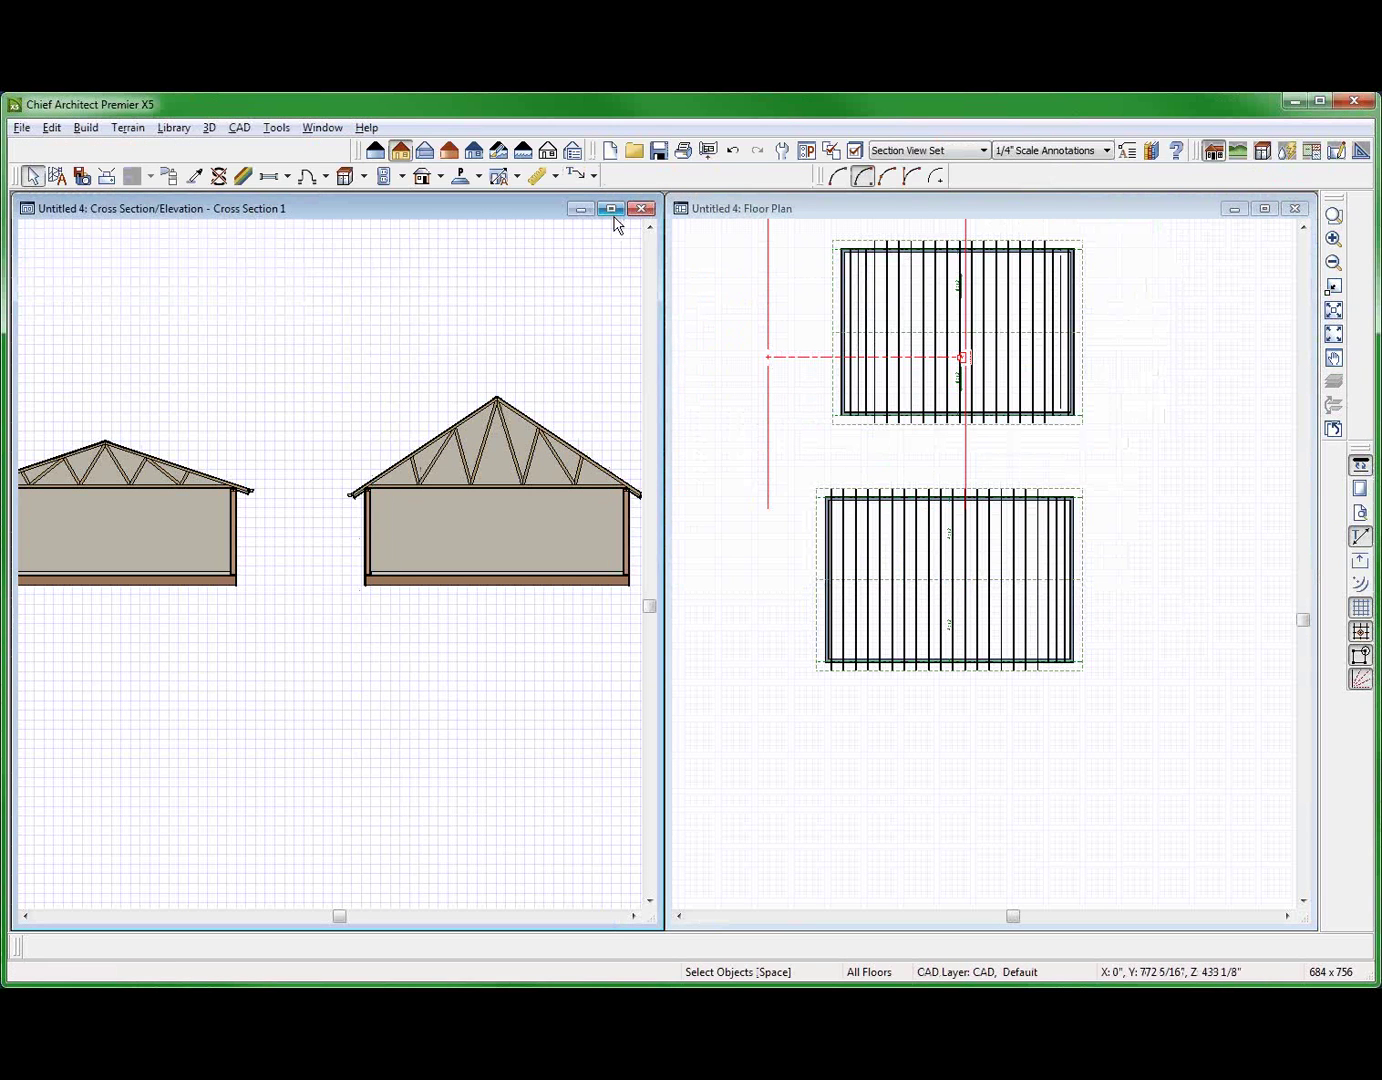
Step: Examine how the trusses meet the wall plates, soffit, fascia and gutter at the eaves of both buildings in the cross section
click(613, 210)
scroll(1080, 520, up, 5)
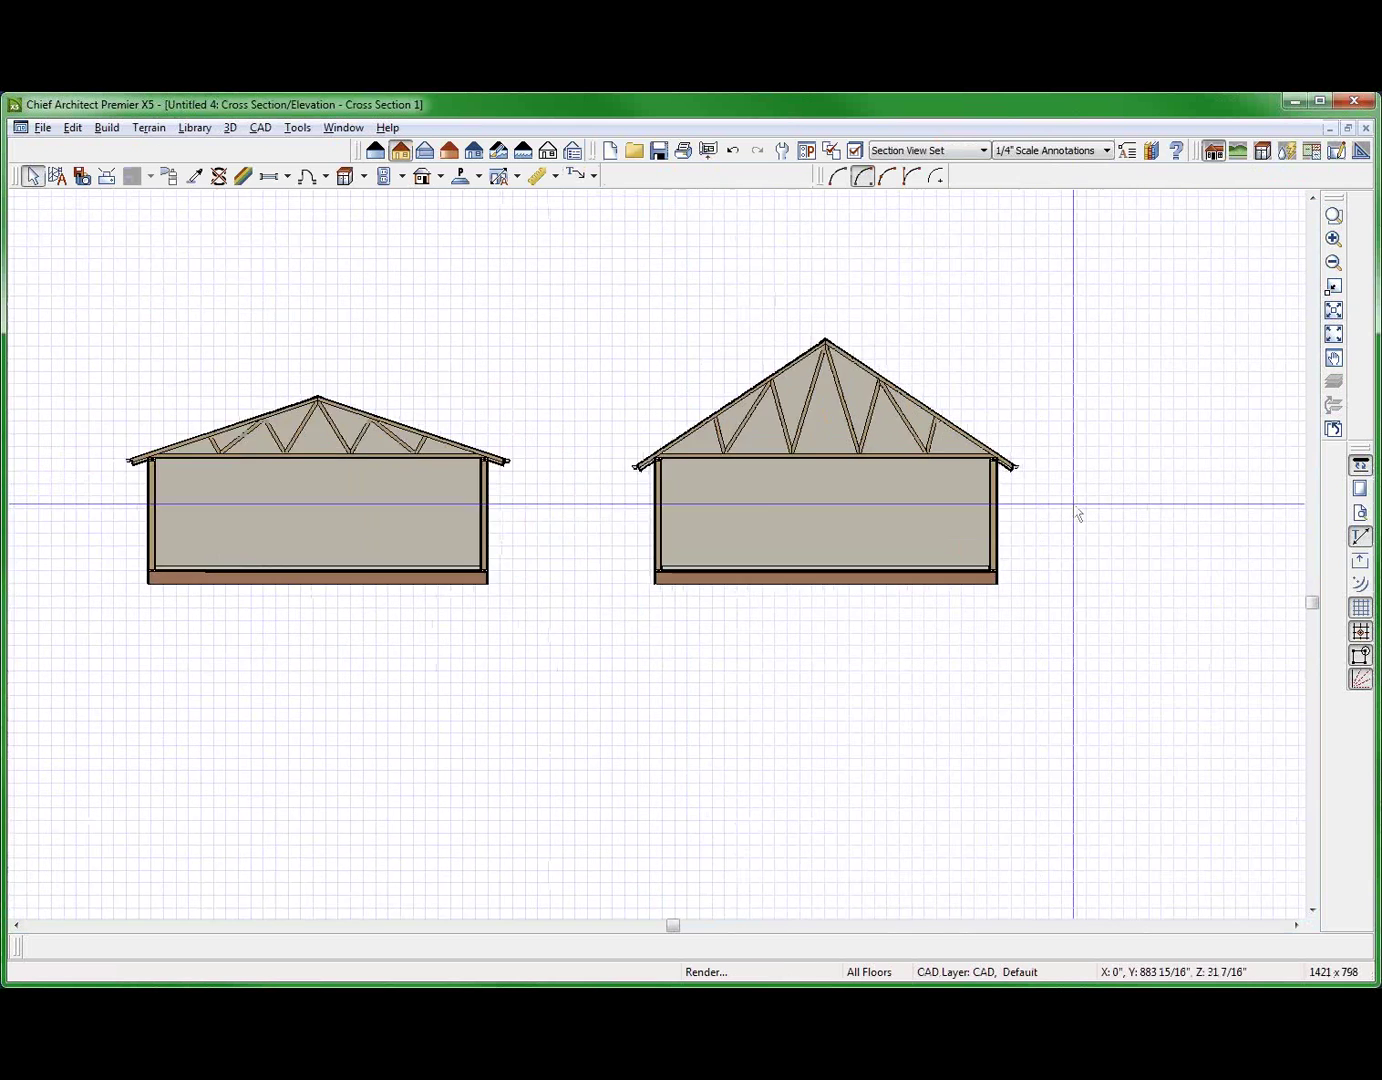
scroll(930, 451, up, 6)
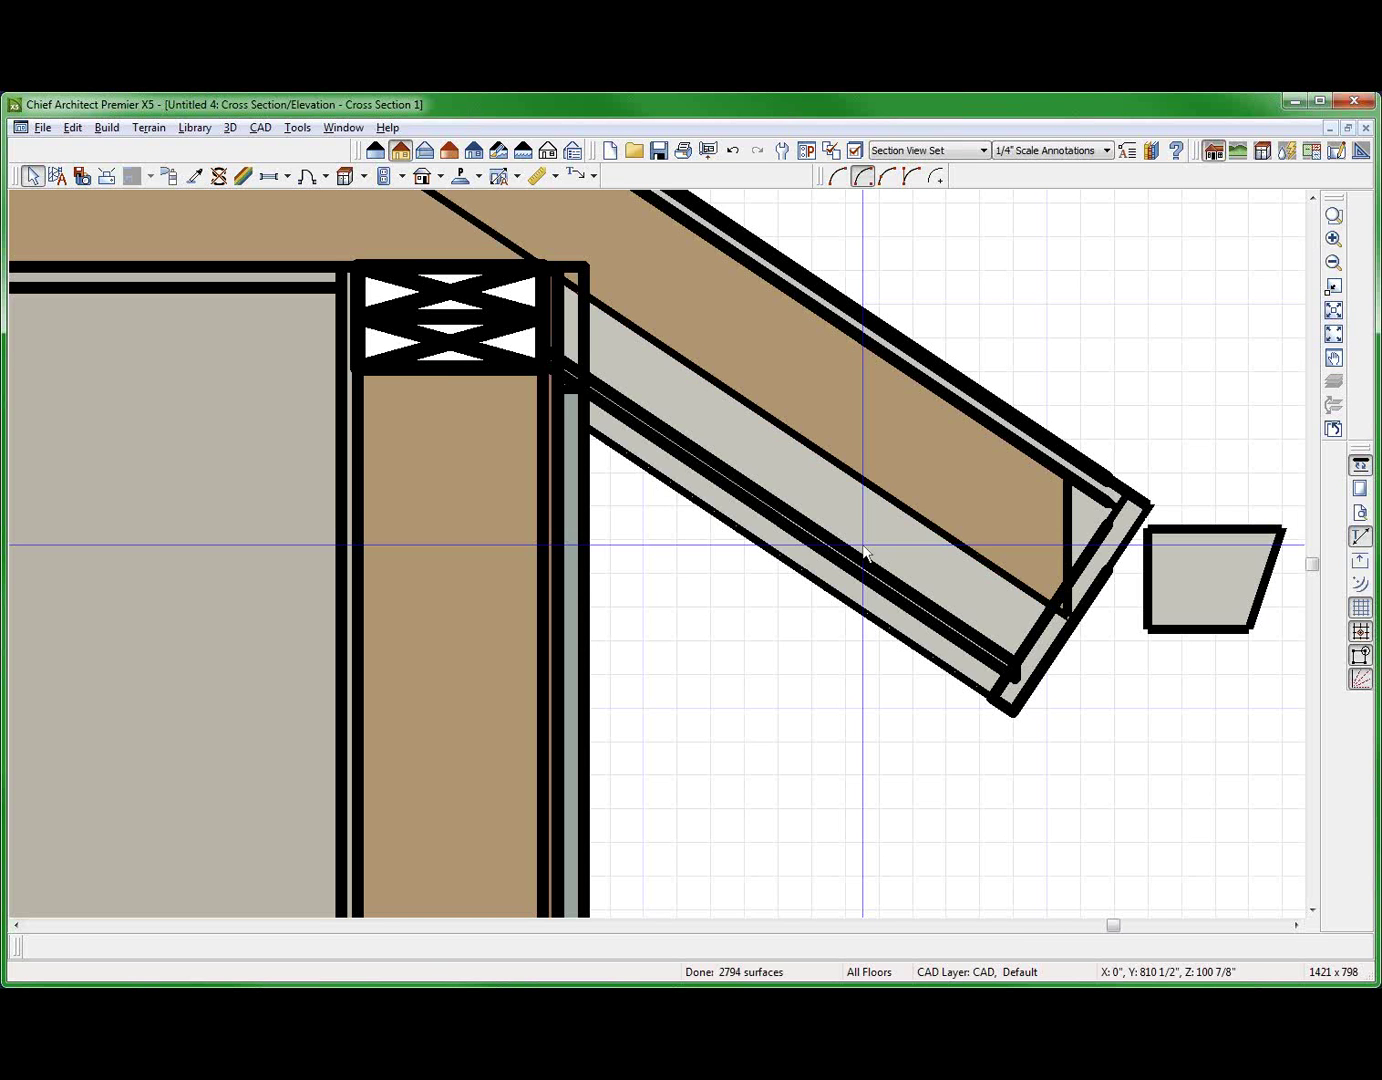
scroll(865, 553, down, 1)
scroll(1000, 560, up, 4)
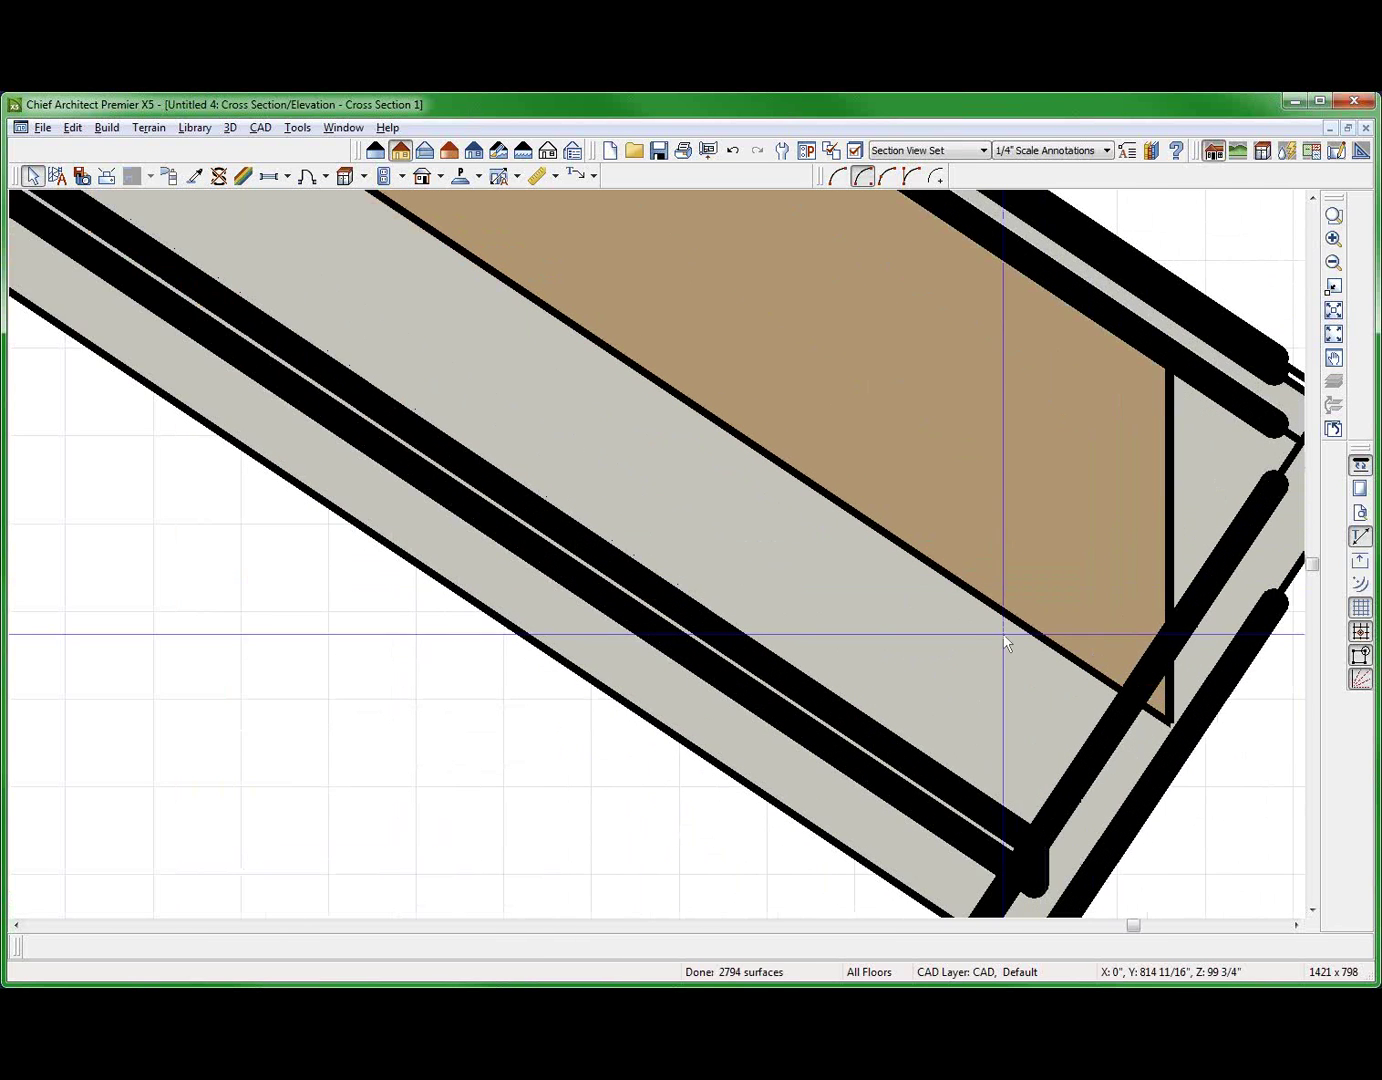
scroll(972, 563, down, 3)
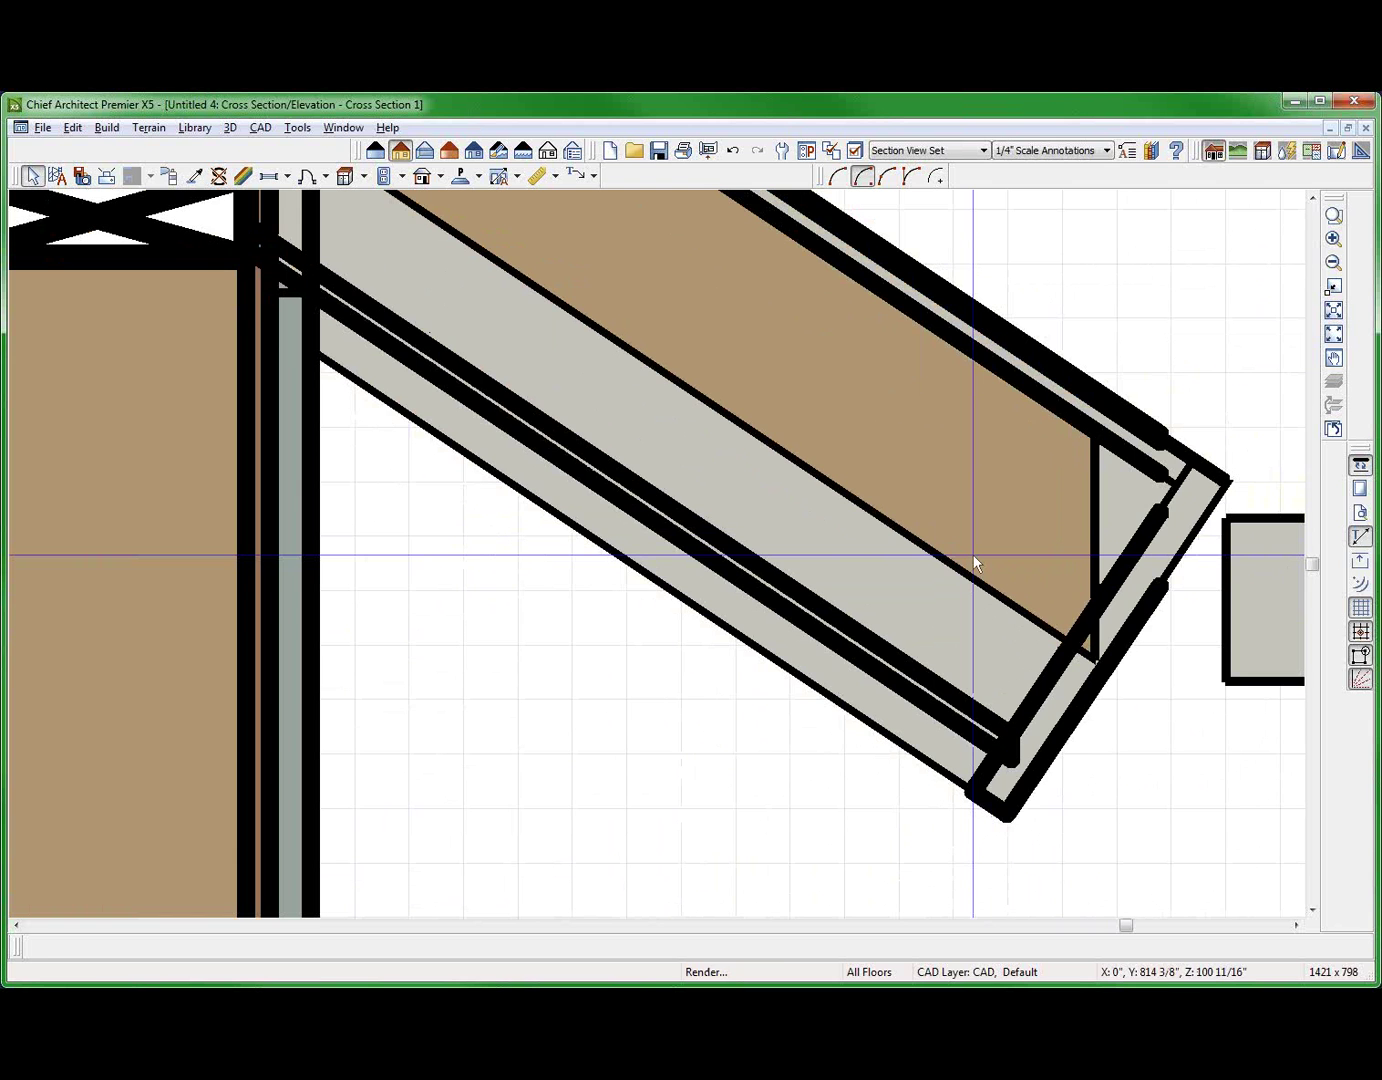
scroll(972, 555, down, 4)
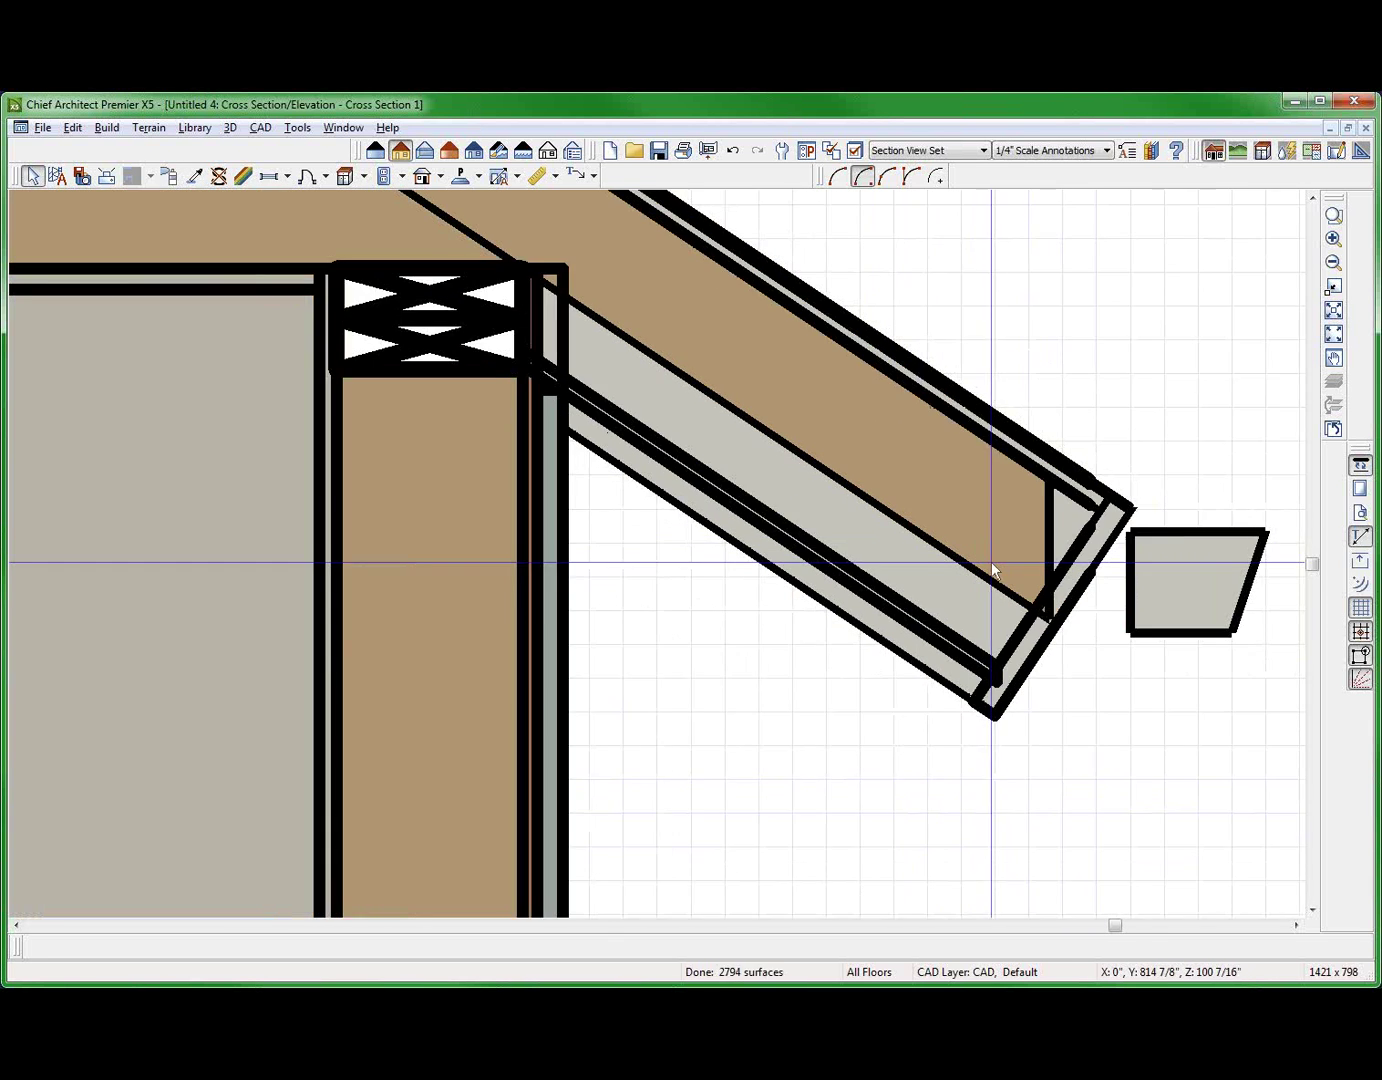
scroll(1126, 600, up, 4)
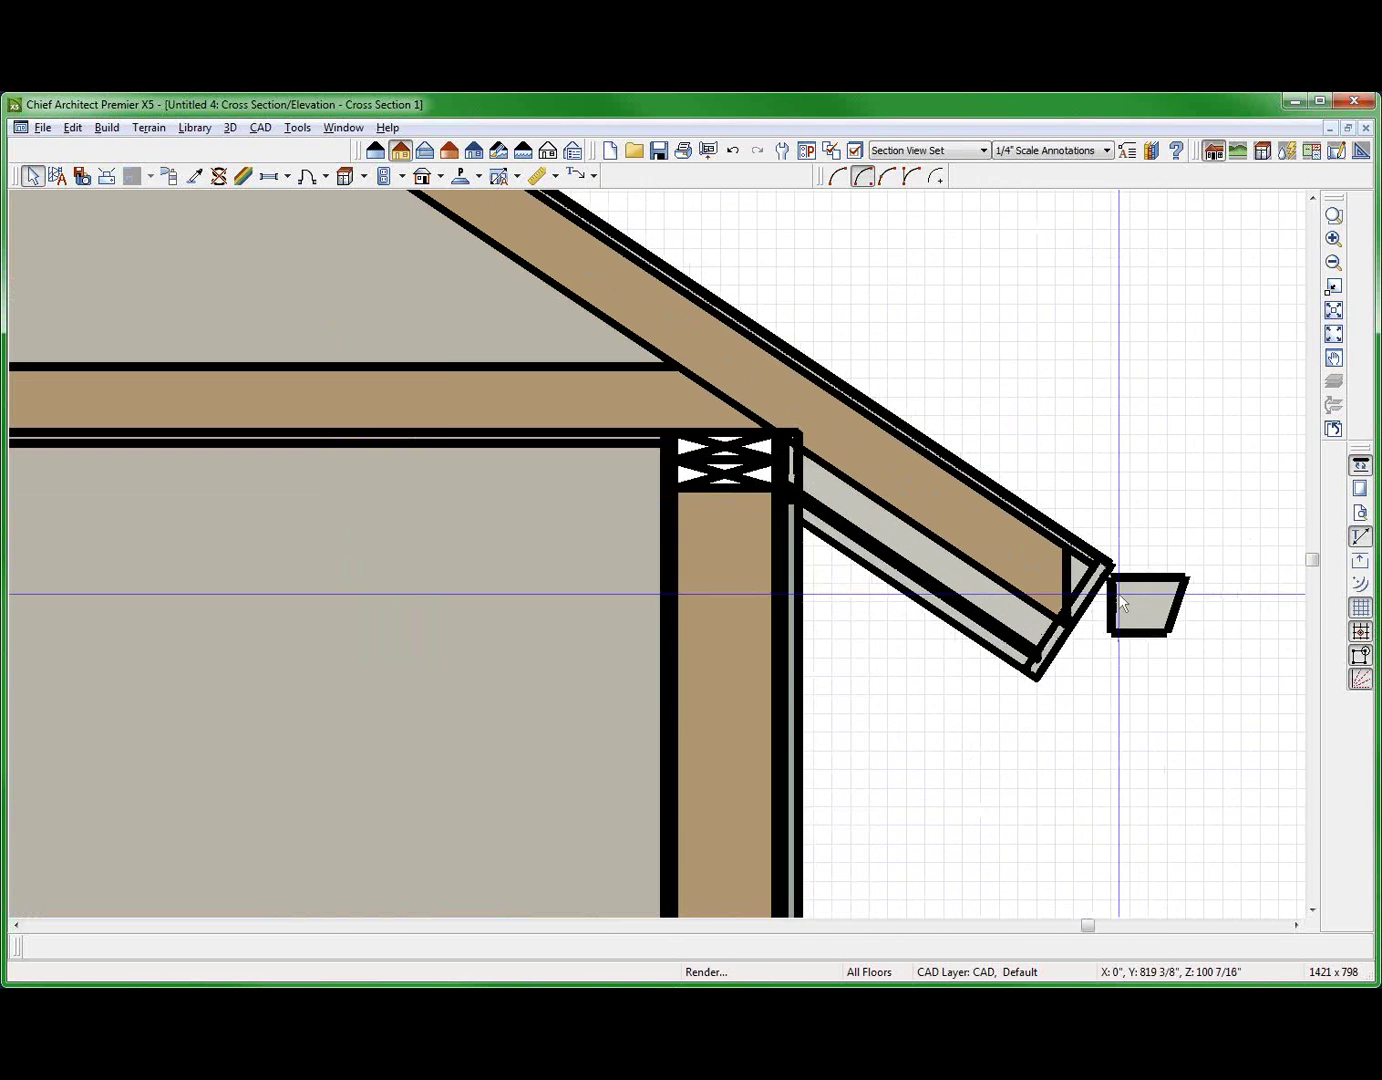
scroll(1062, 590, down, 5)
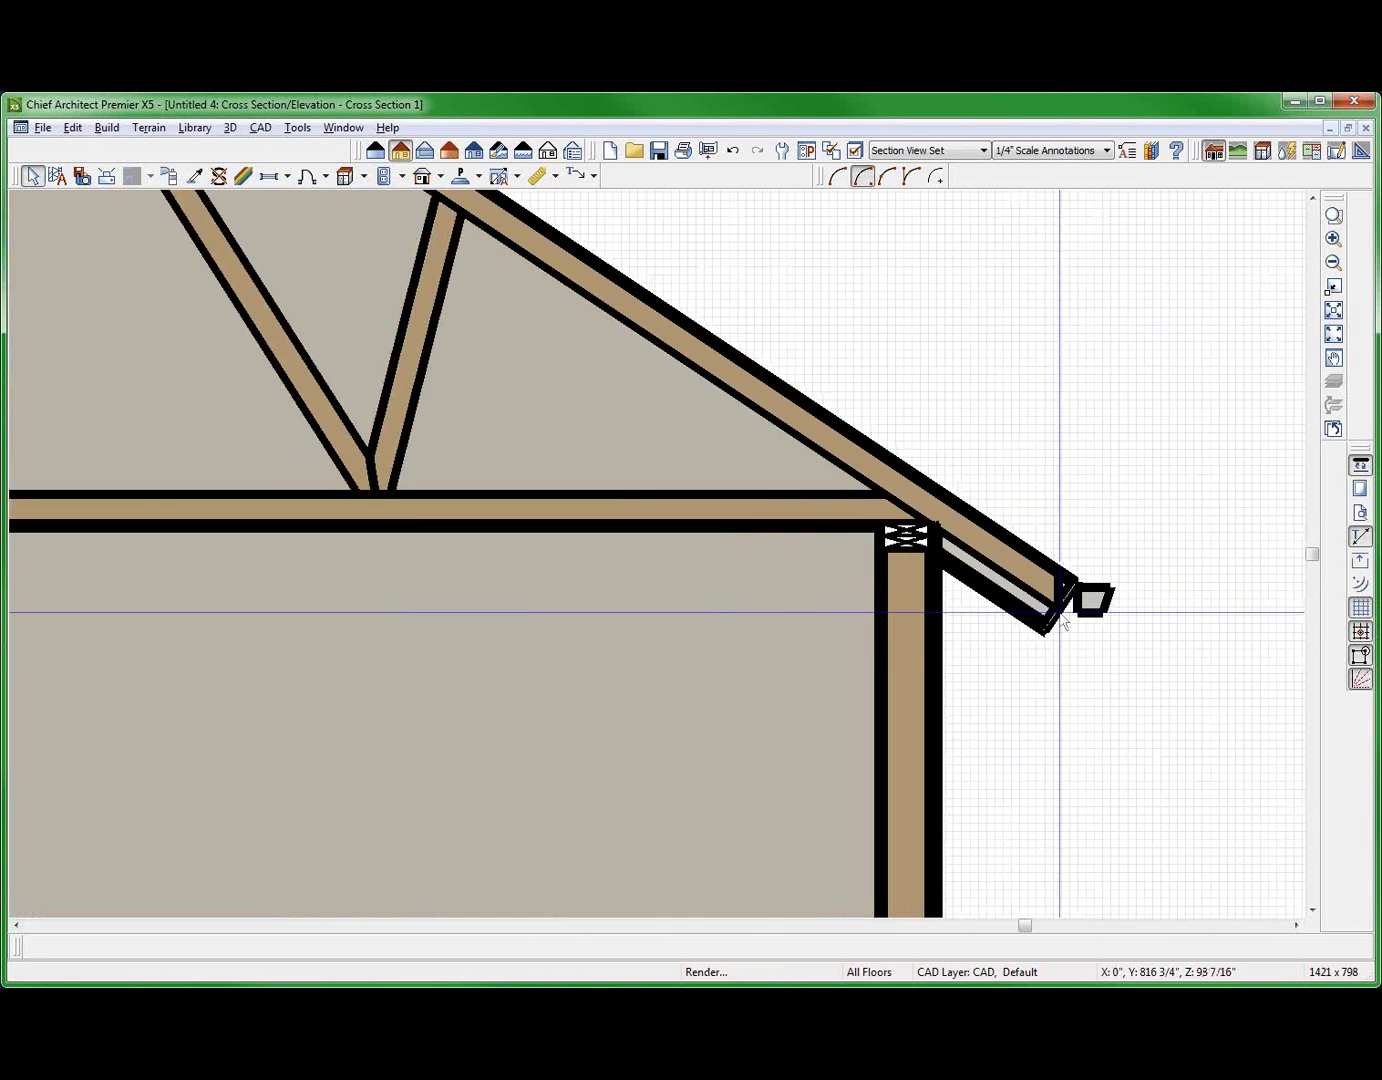
scroll(878, 645, down, 3)
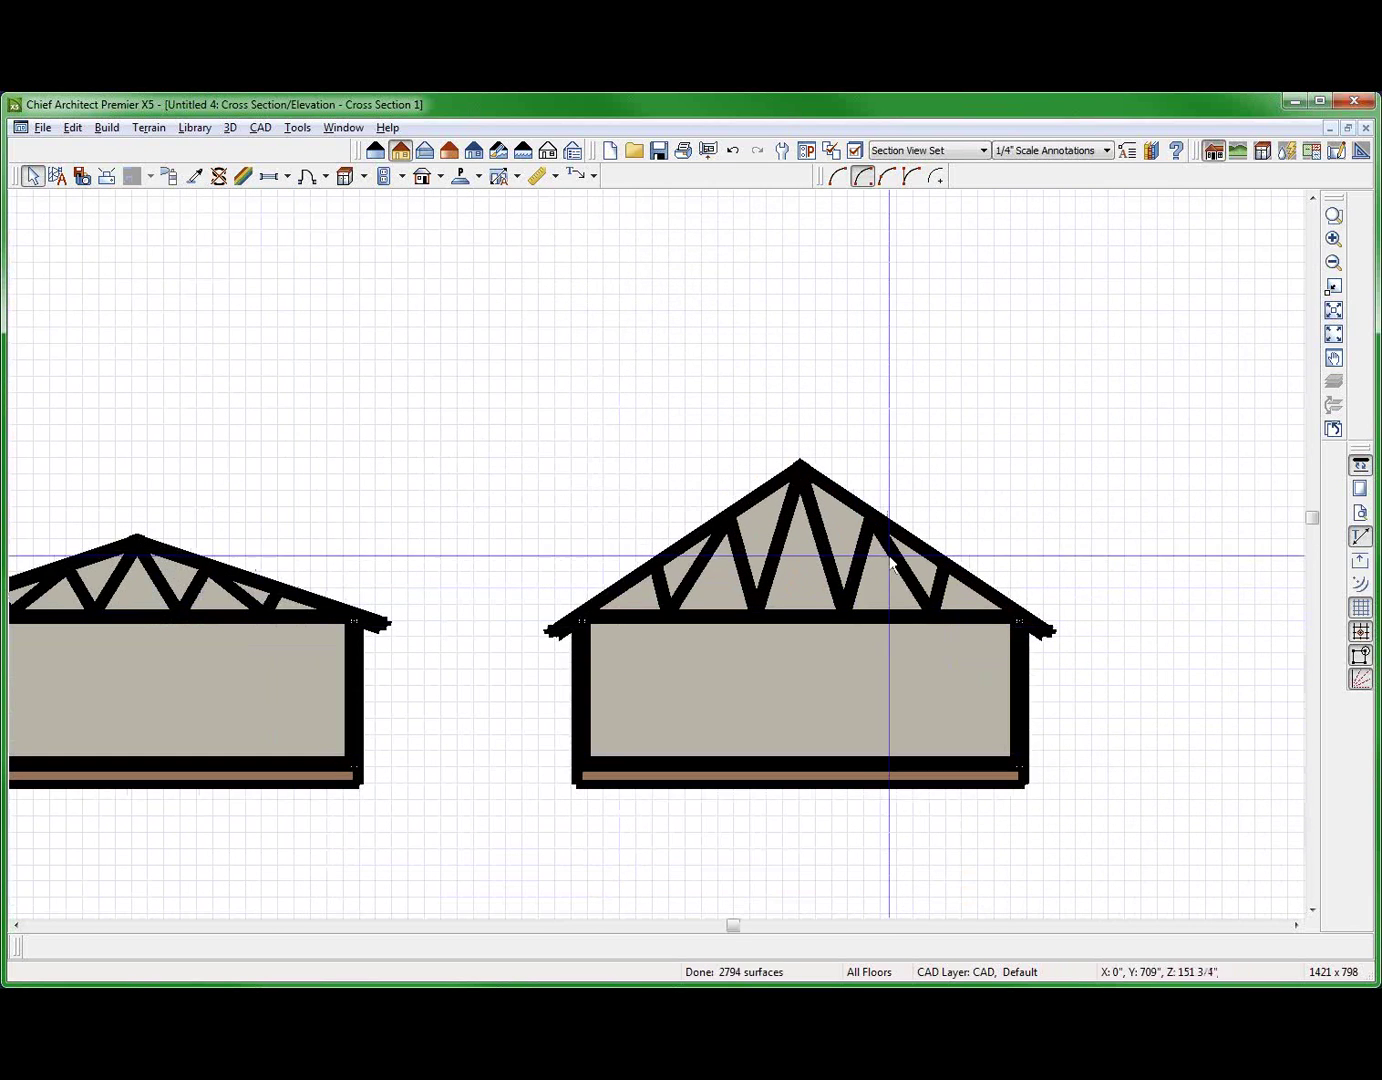
scroll(339, 651, up, 5)
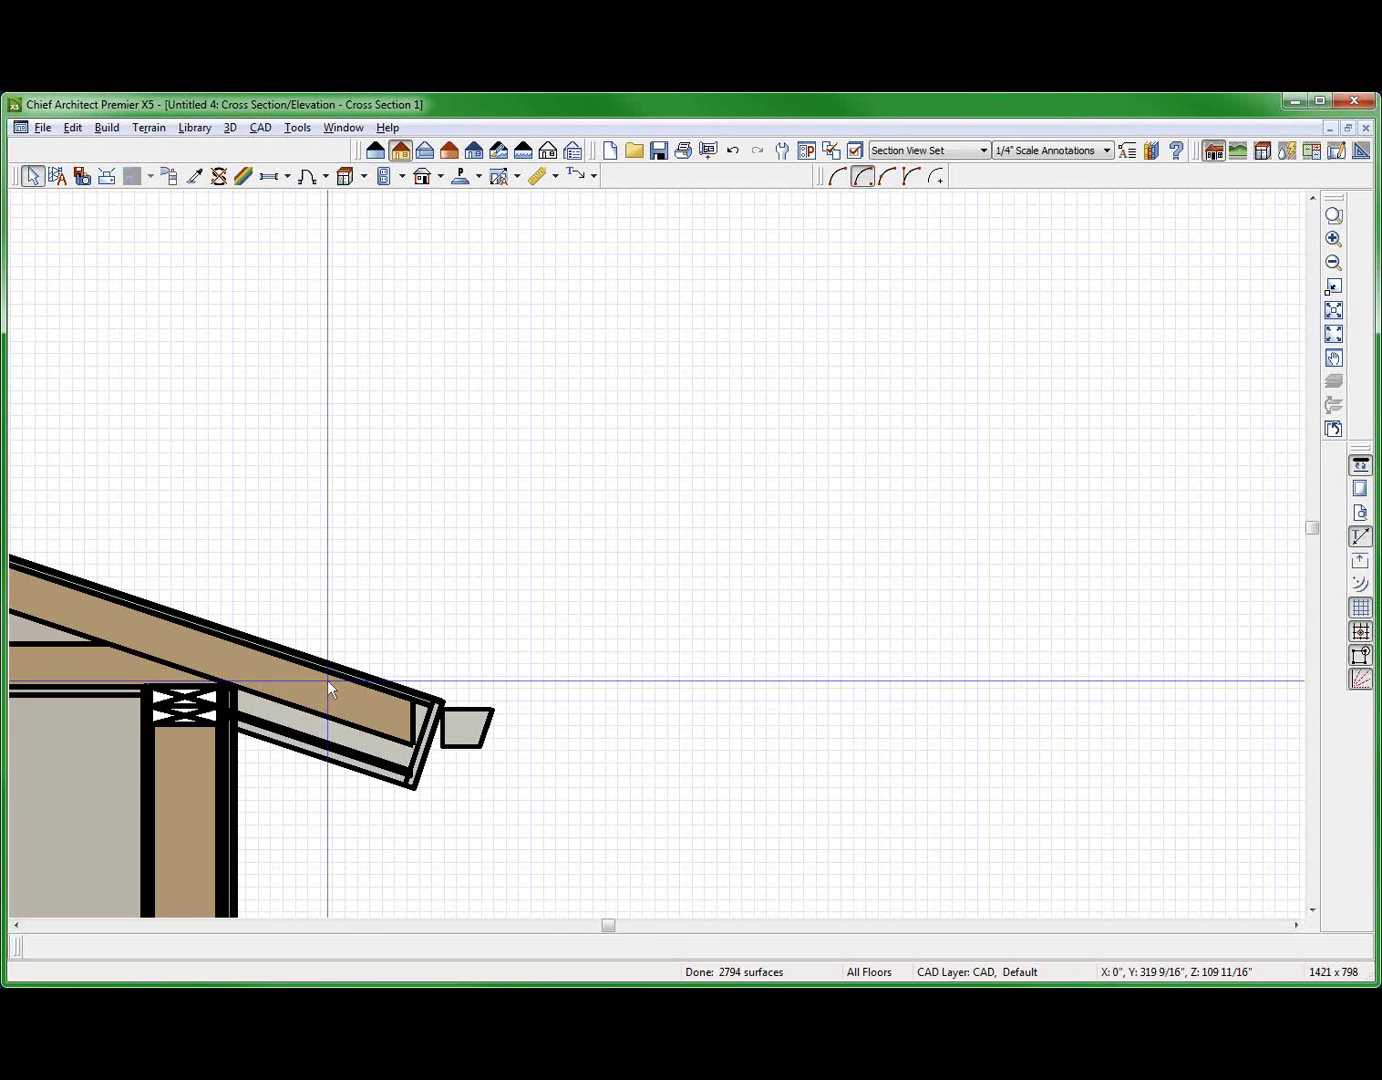
scroll(491, 477, down, 1)
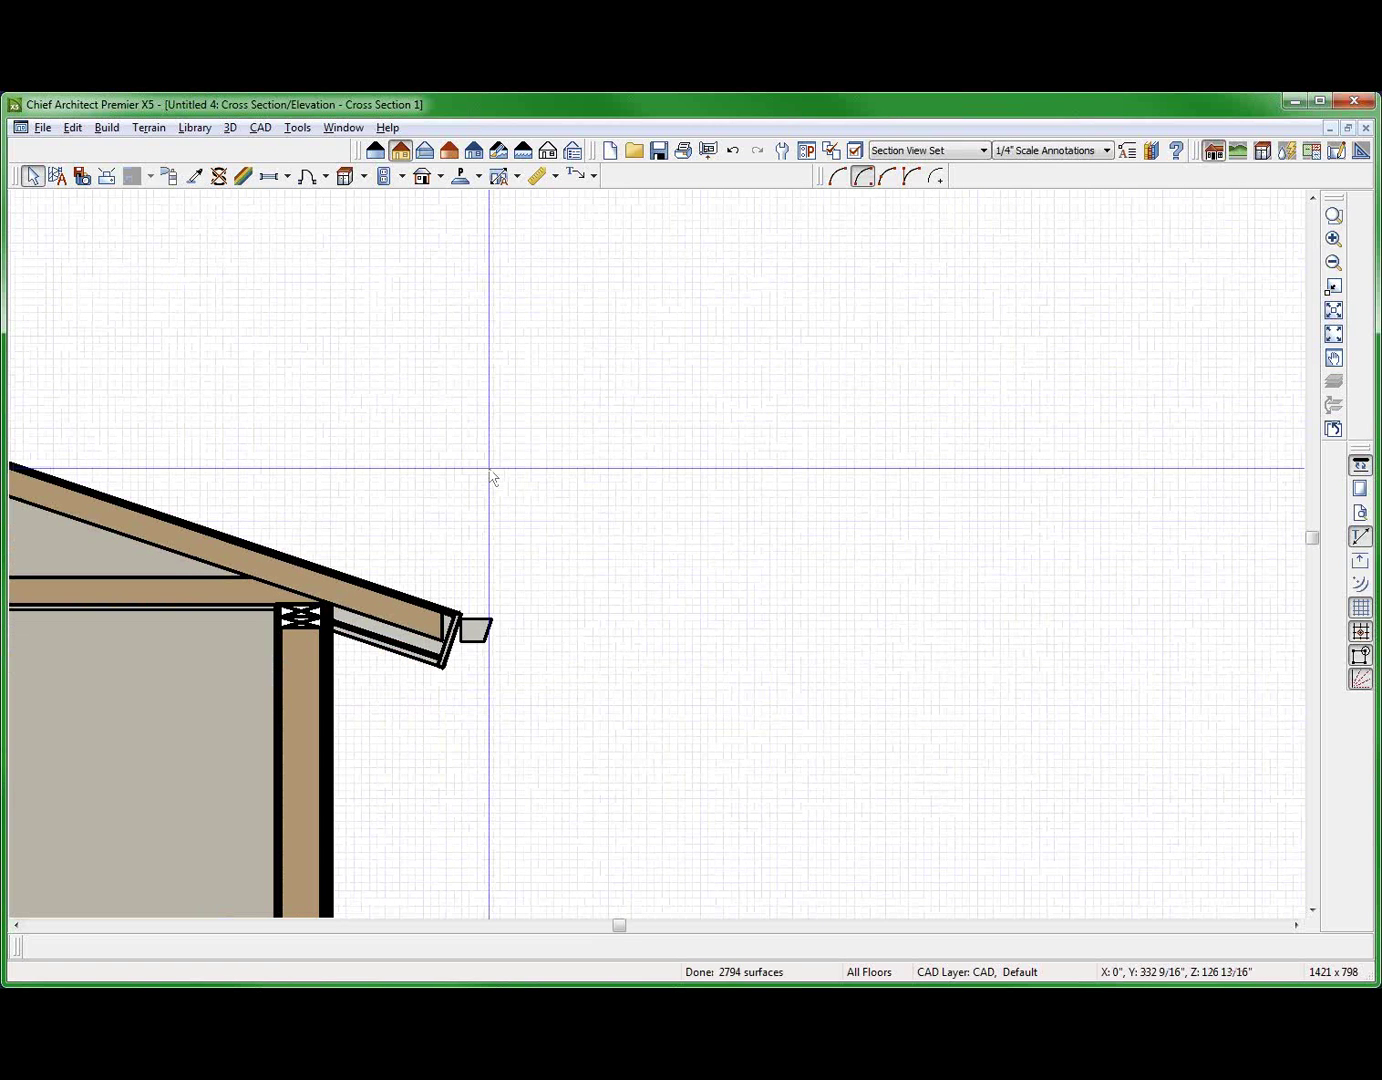
key(ctrl+v)
click(852, 598)
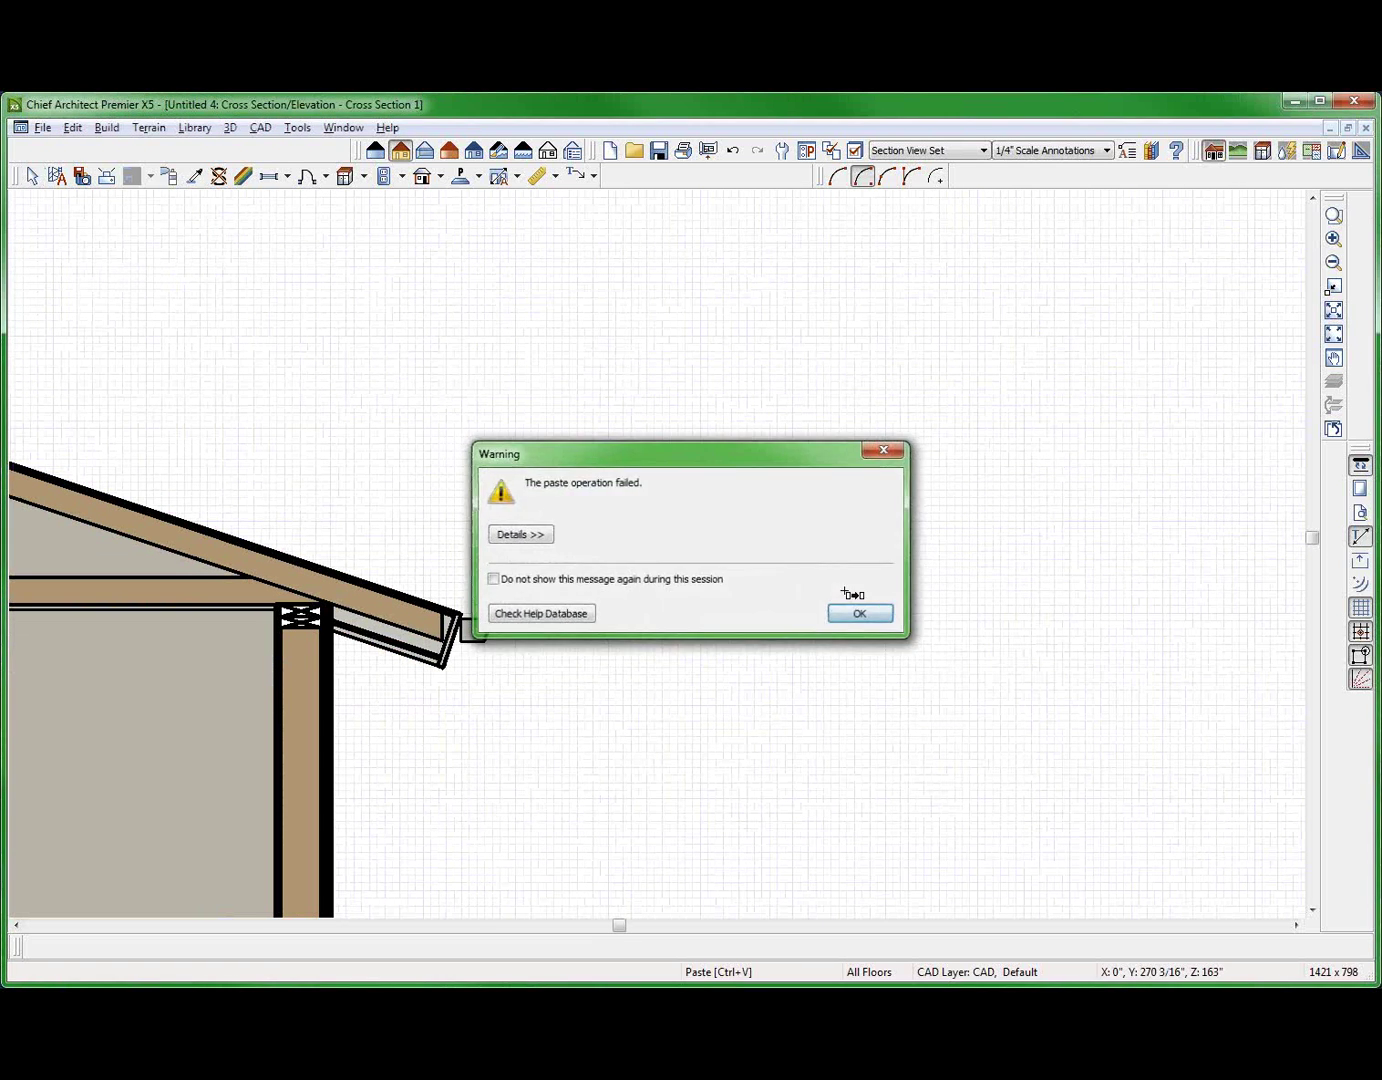
click(858, 610)
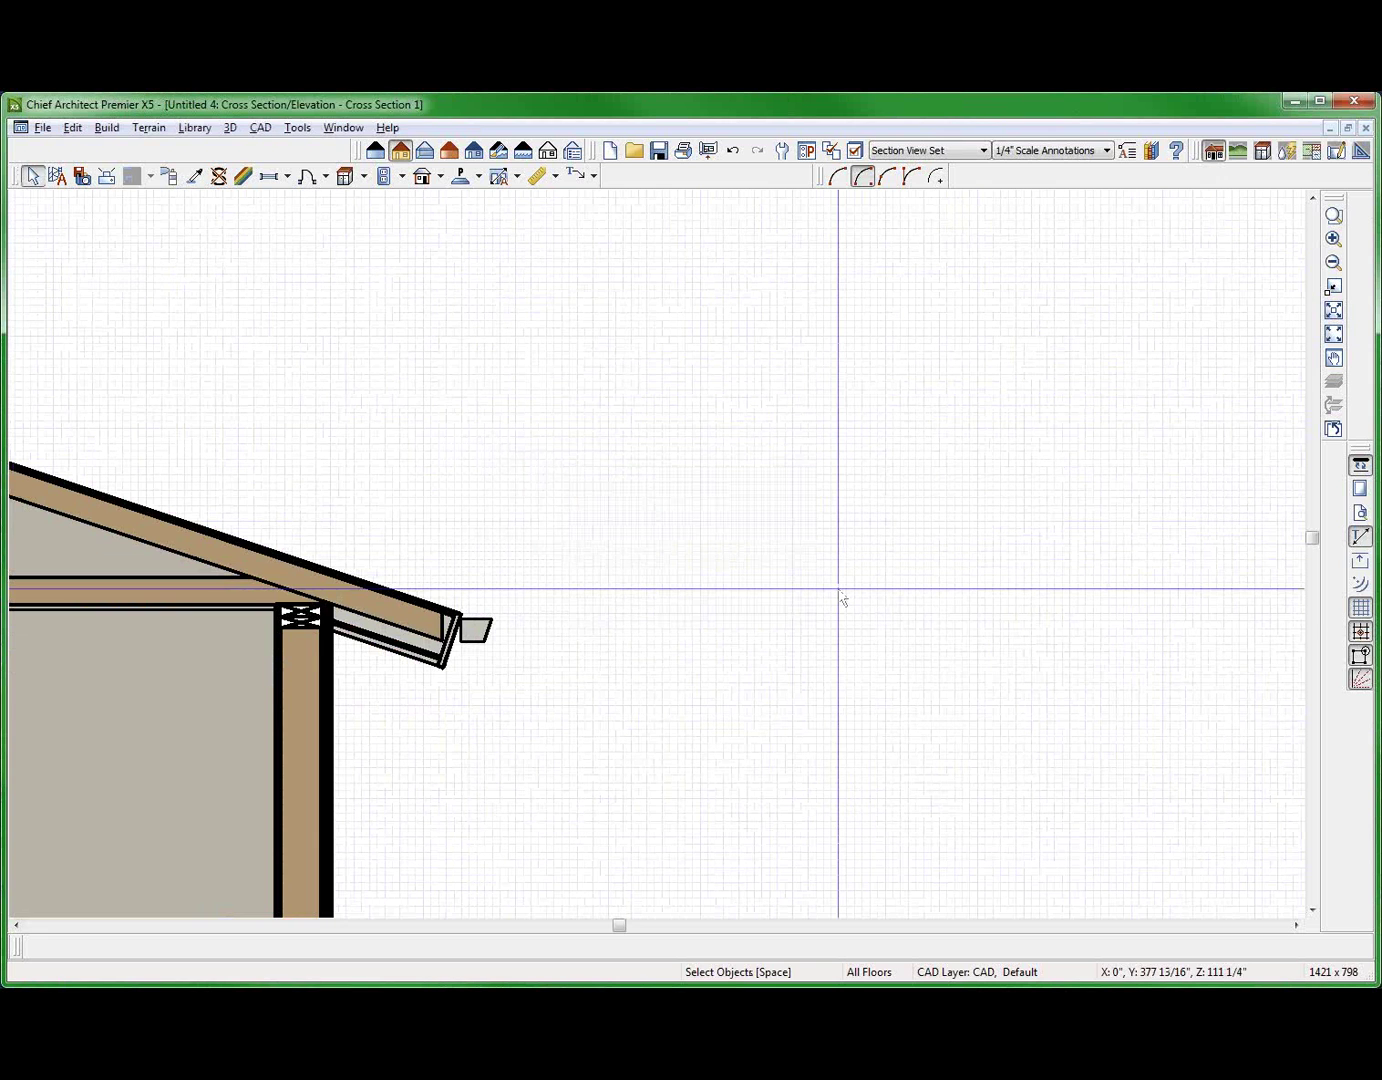
Step: Tile the cross-section and floor plan windows vertically, with the shallow roof's eave in close view
key(alt+w)
key(v)
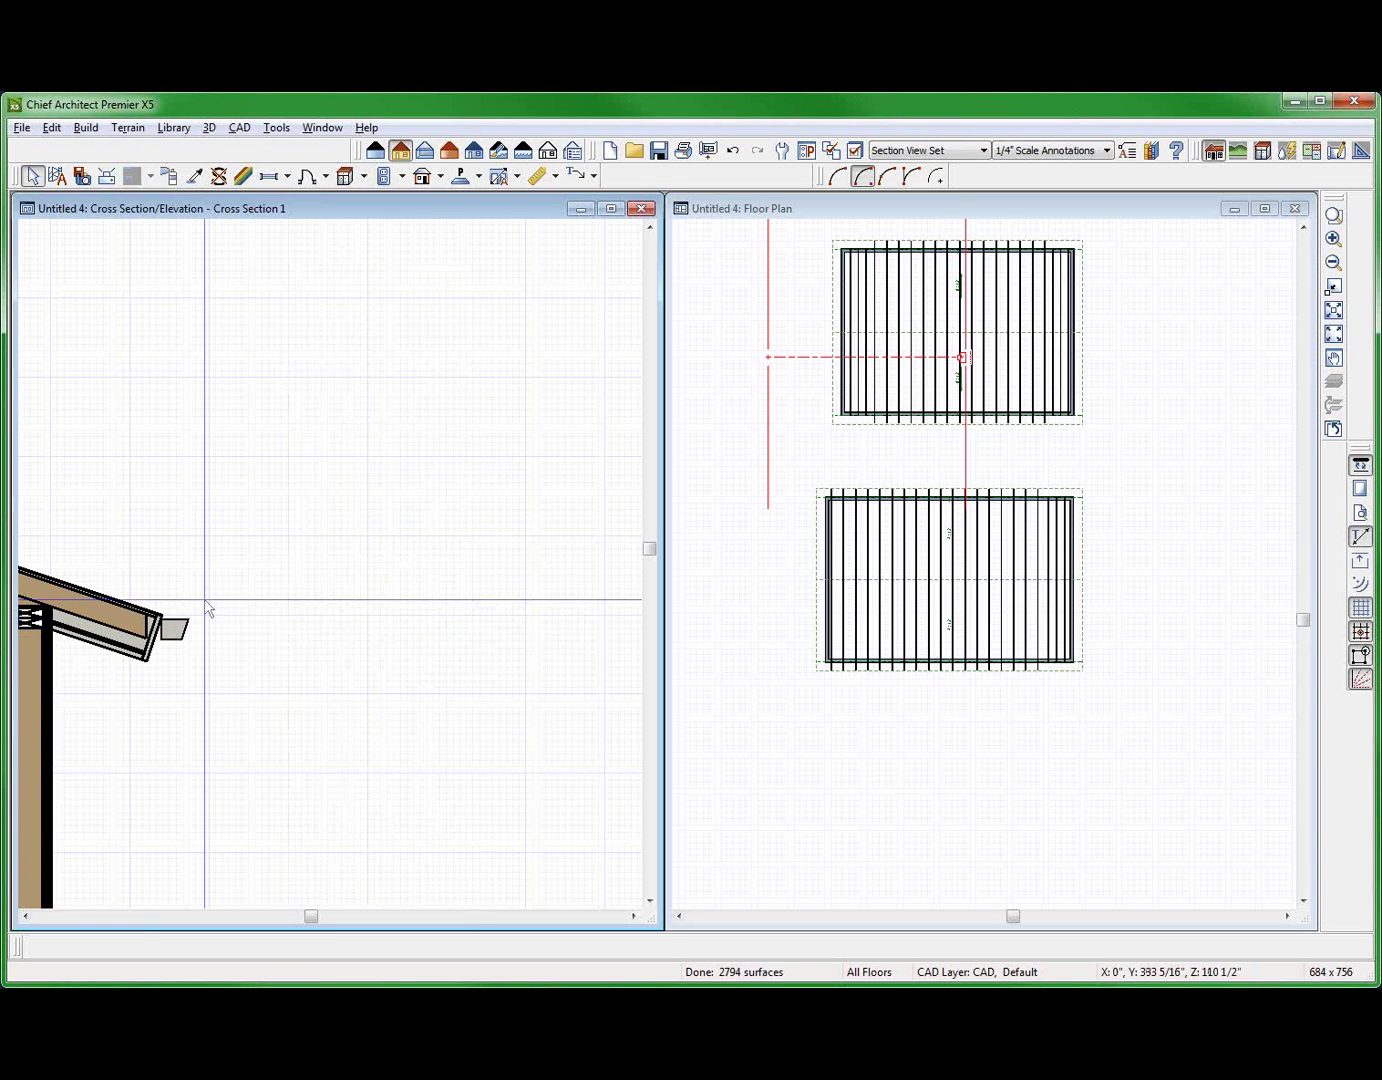
scroll(208, 607, up, 3)
Step: Turn off Soffits and Use Room Ceiling Finish for all roof planes of both buildings
click(839, 555)
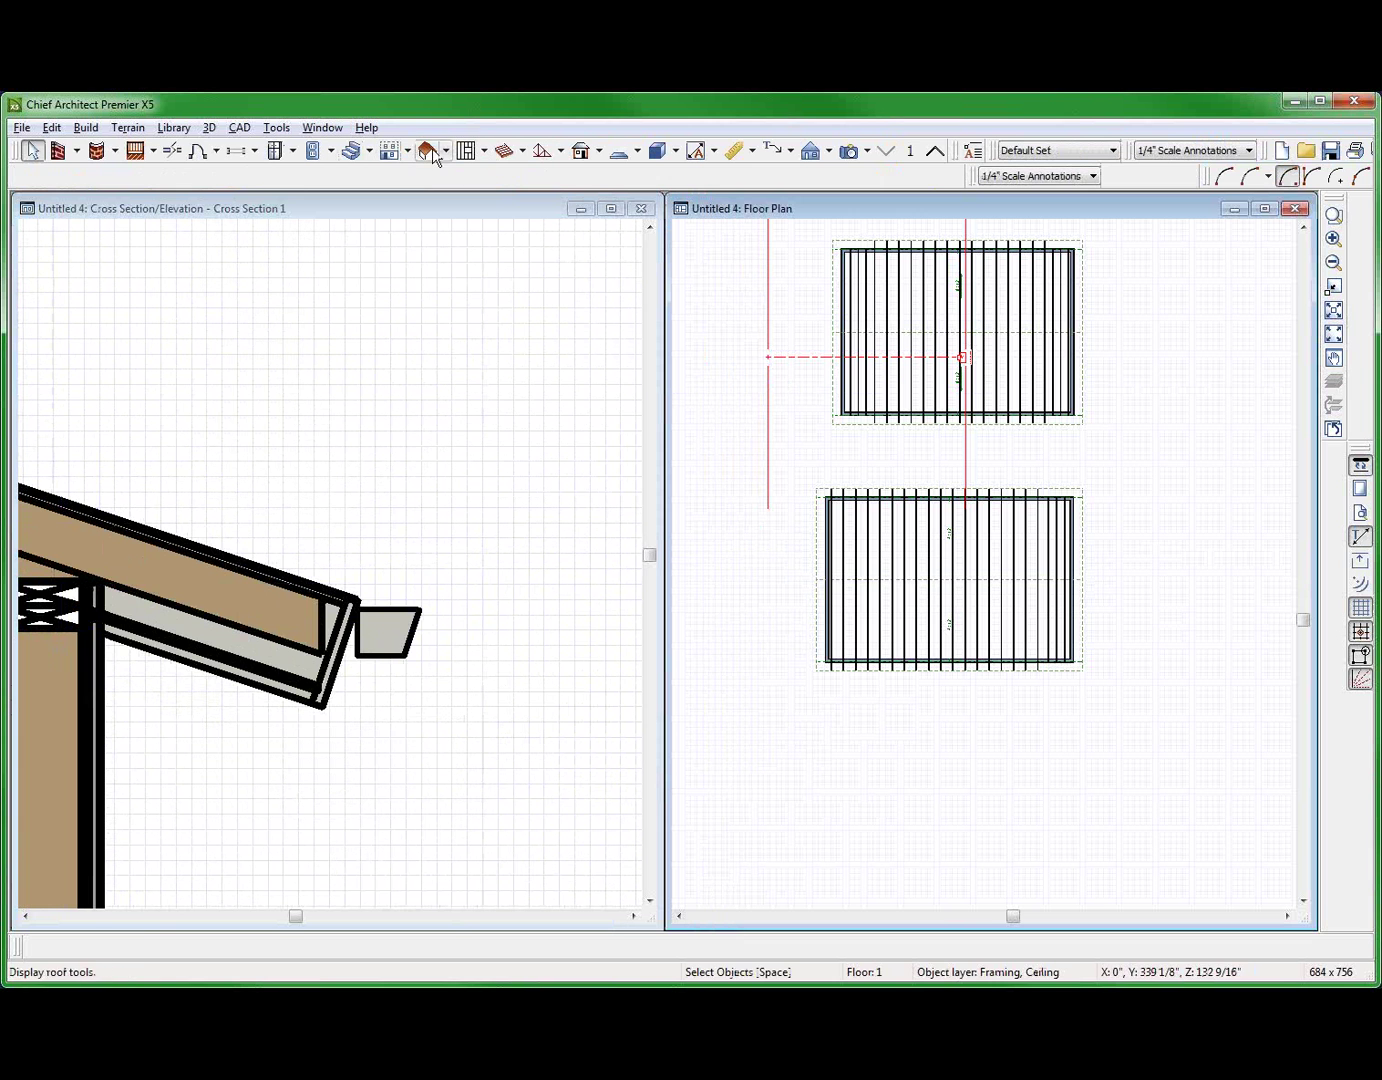
click(428, 151)
drag(788, 229, 1189, 684)
key(ctrl+e)
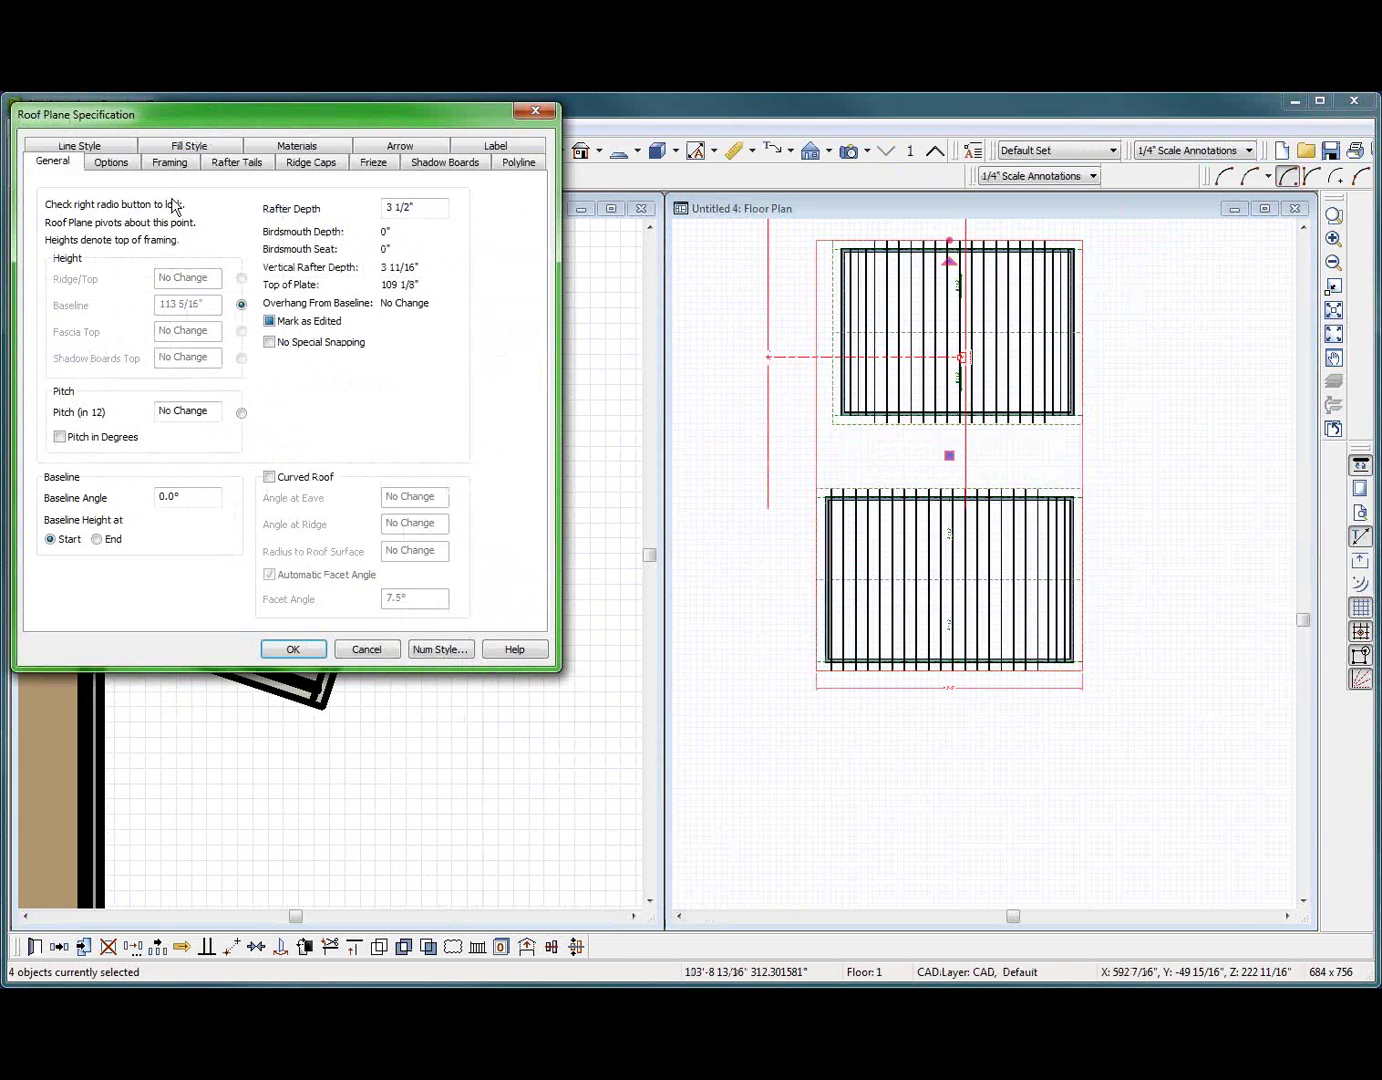
click(111, 165)
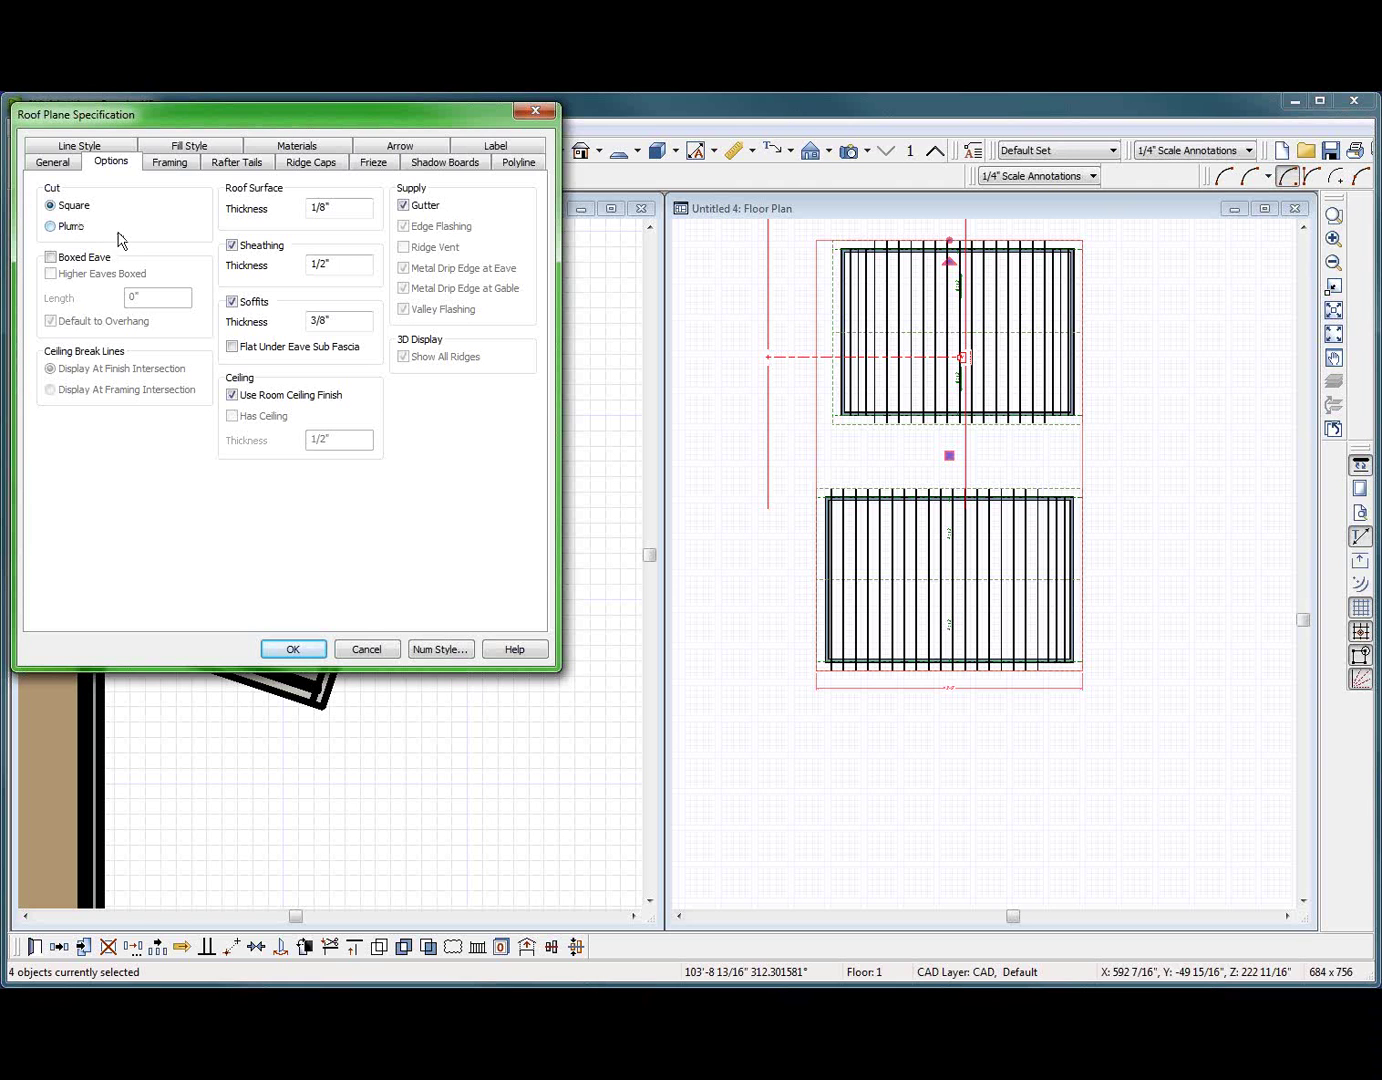
click(233, 303)
click(233, 396)
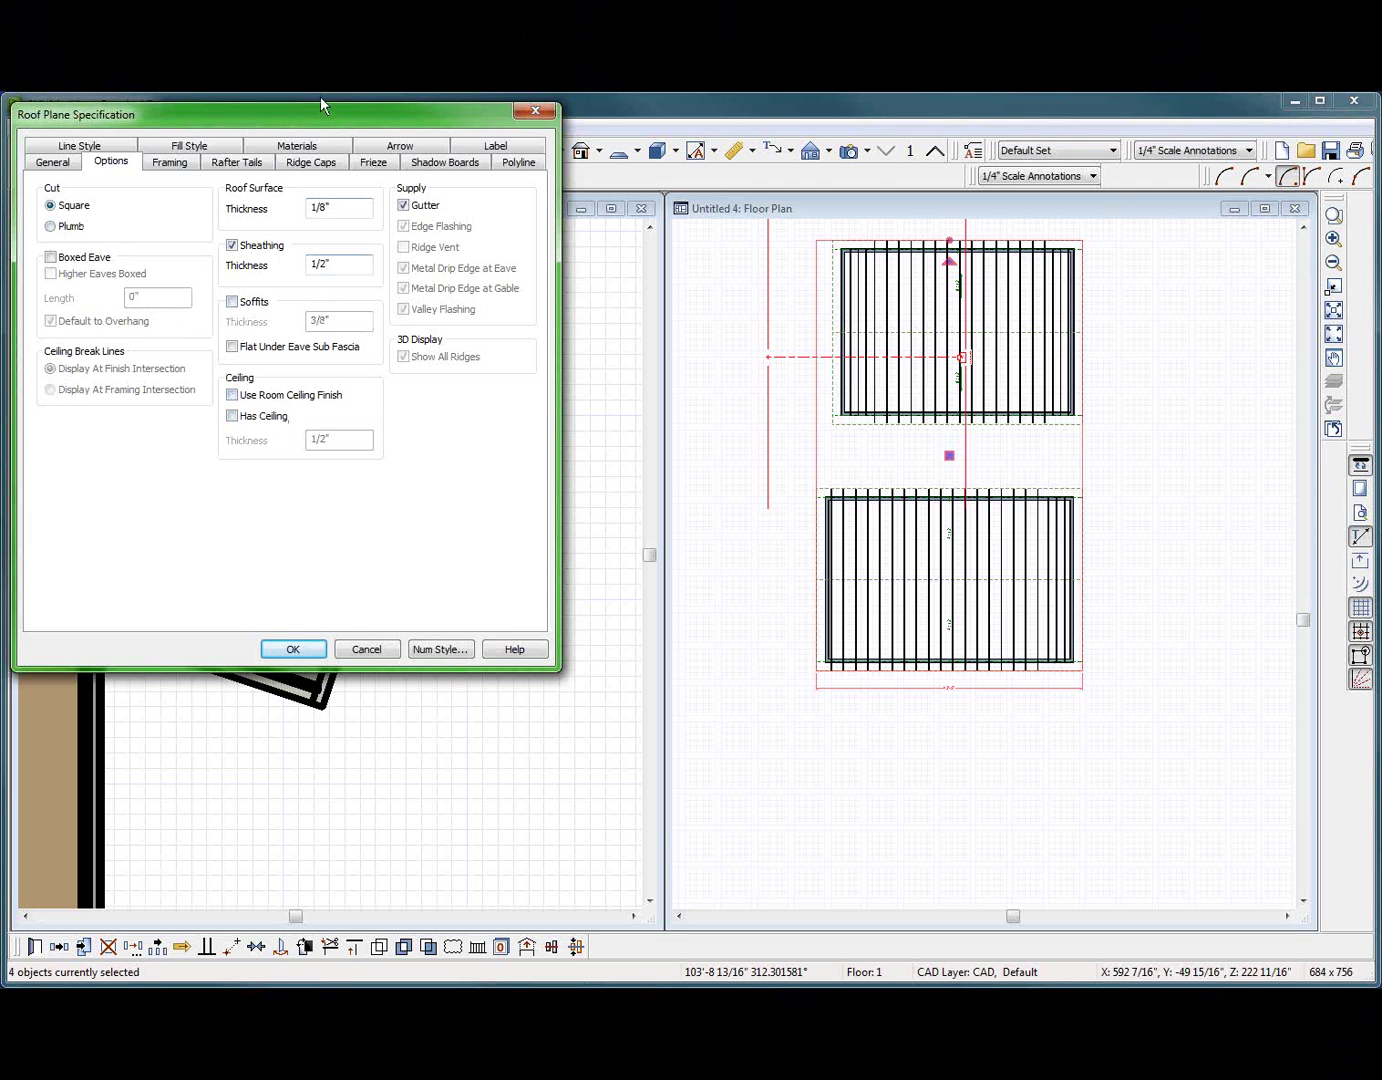
Step: Set the gable fascia and eave fascia widths of the selected roof planes to 1 1/2"
click(173, 165)
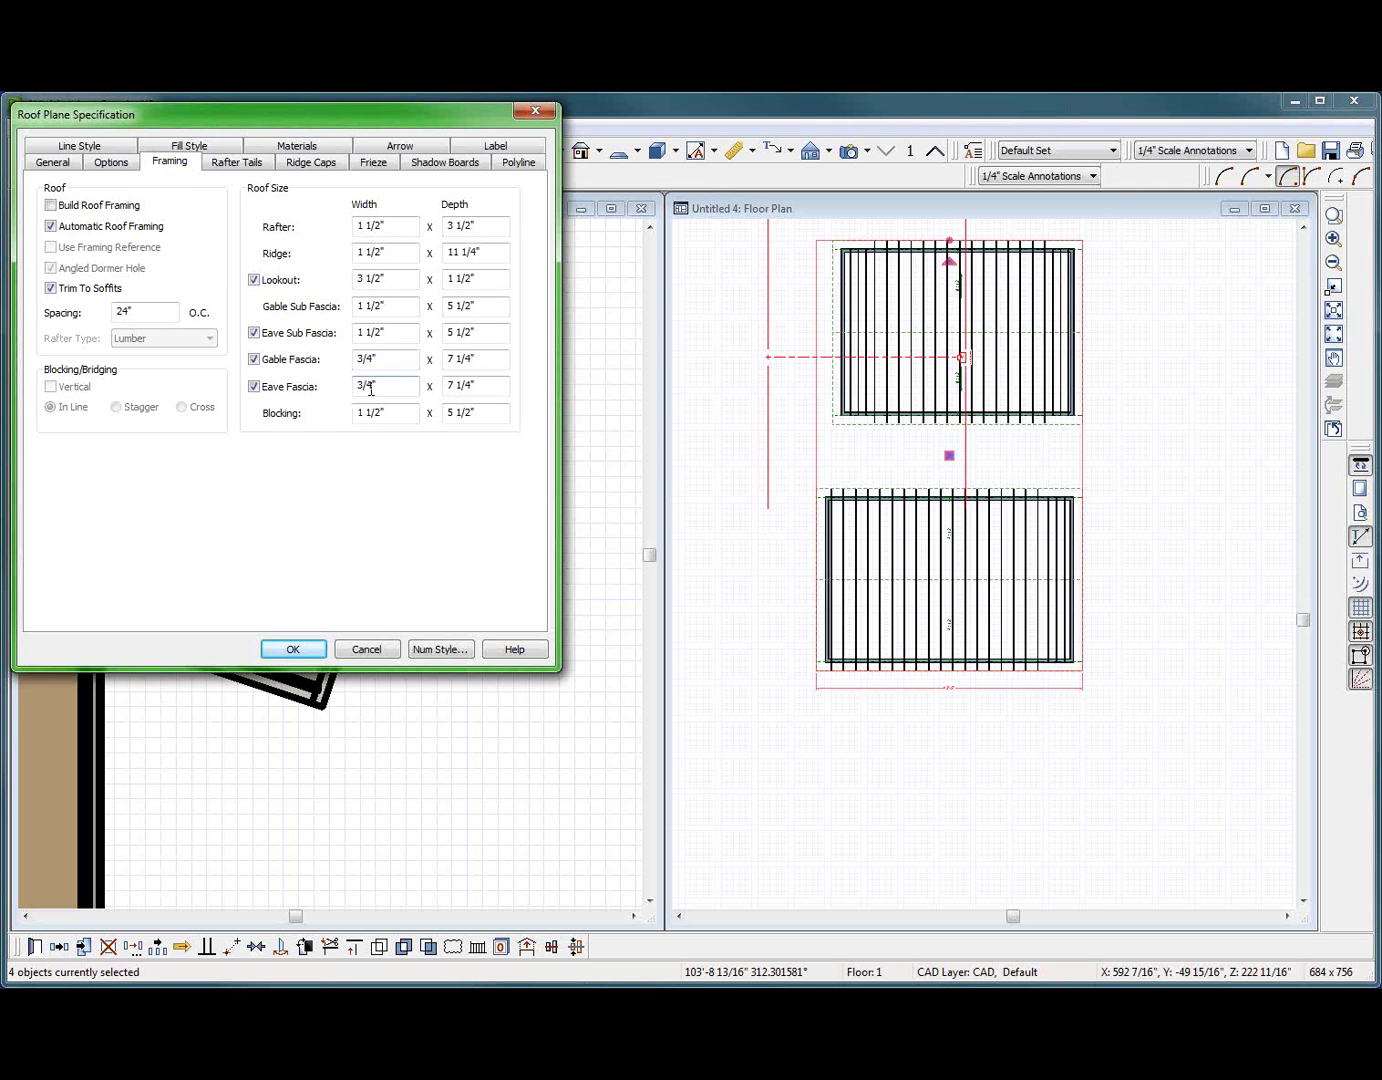
double_click(386, 363)
text(1 1/2)
double_click(393, 386)
text(1.5)
Step: Set the eave sub fascia and gable sub fascia depths to 3 1/2", apply them, and check the eave in the cross section
click(478, 330)
text(3 1/2")
click(483, 306)
text(3.5)
click(291, 650)
click(323, 484)
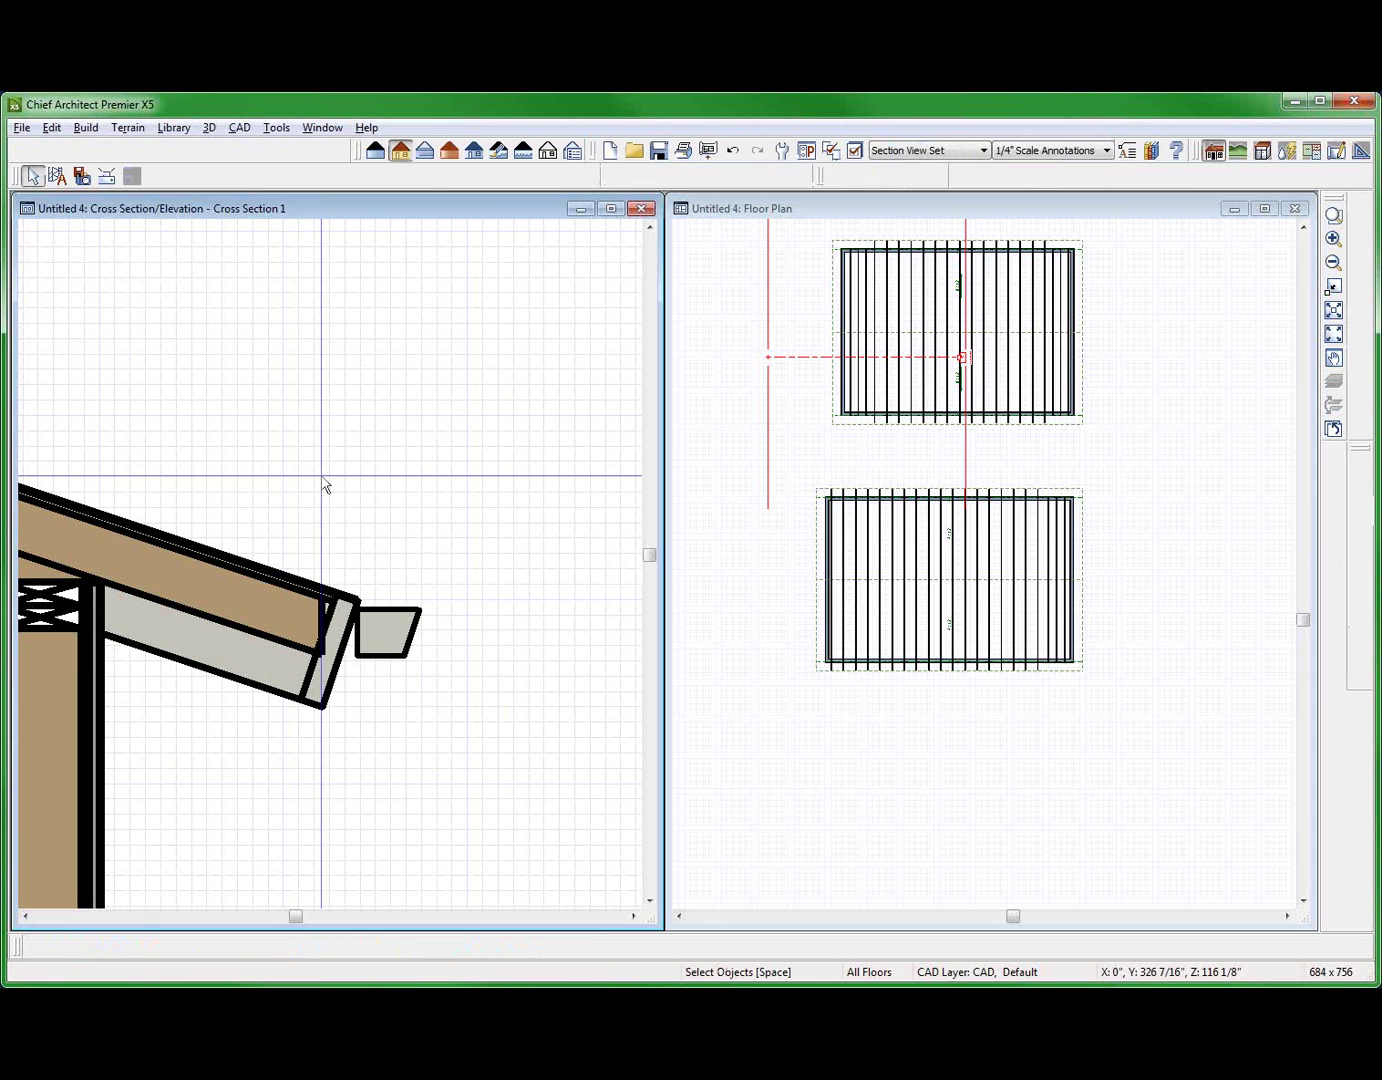
scroll(340, 521, up, 3)
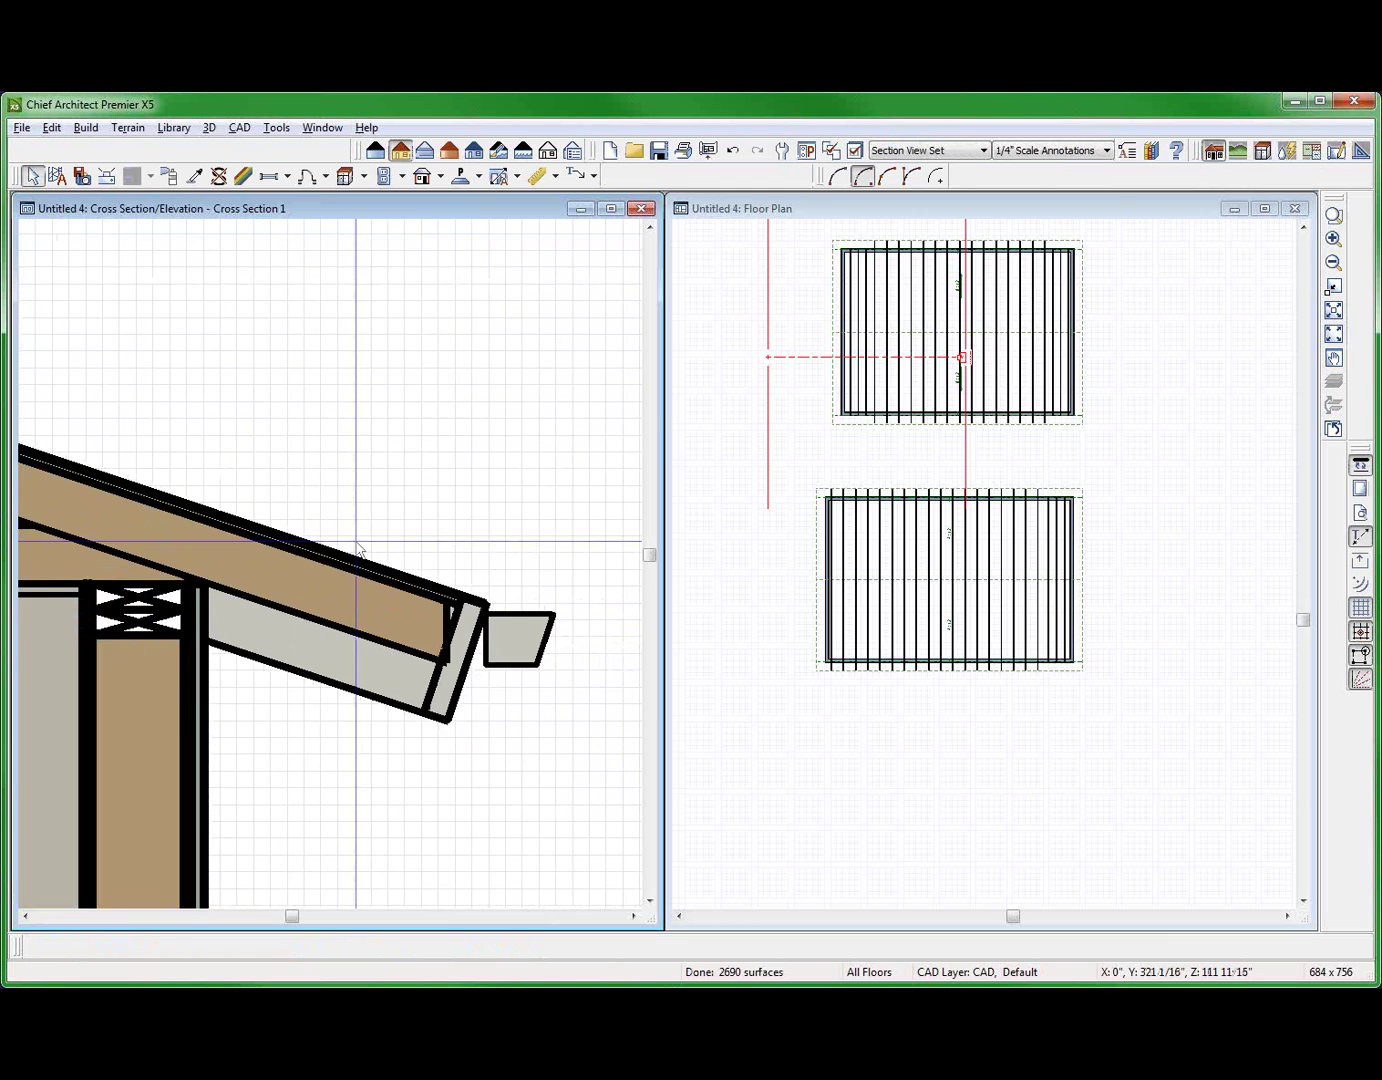
scroll(428, 495, up, 2)
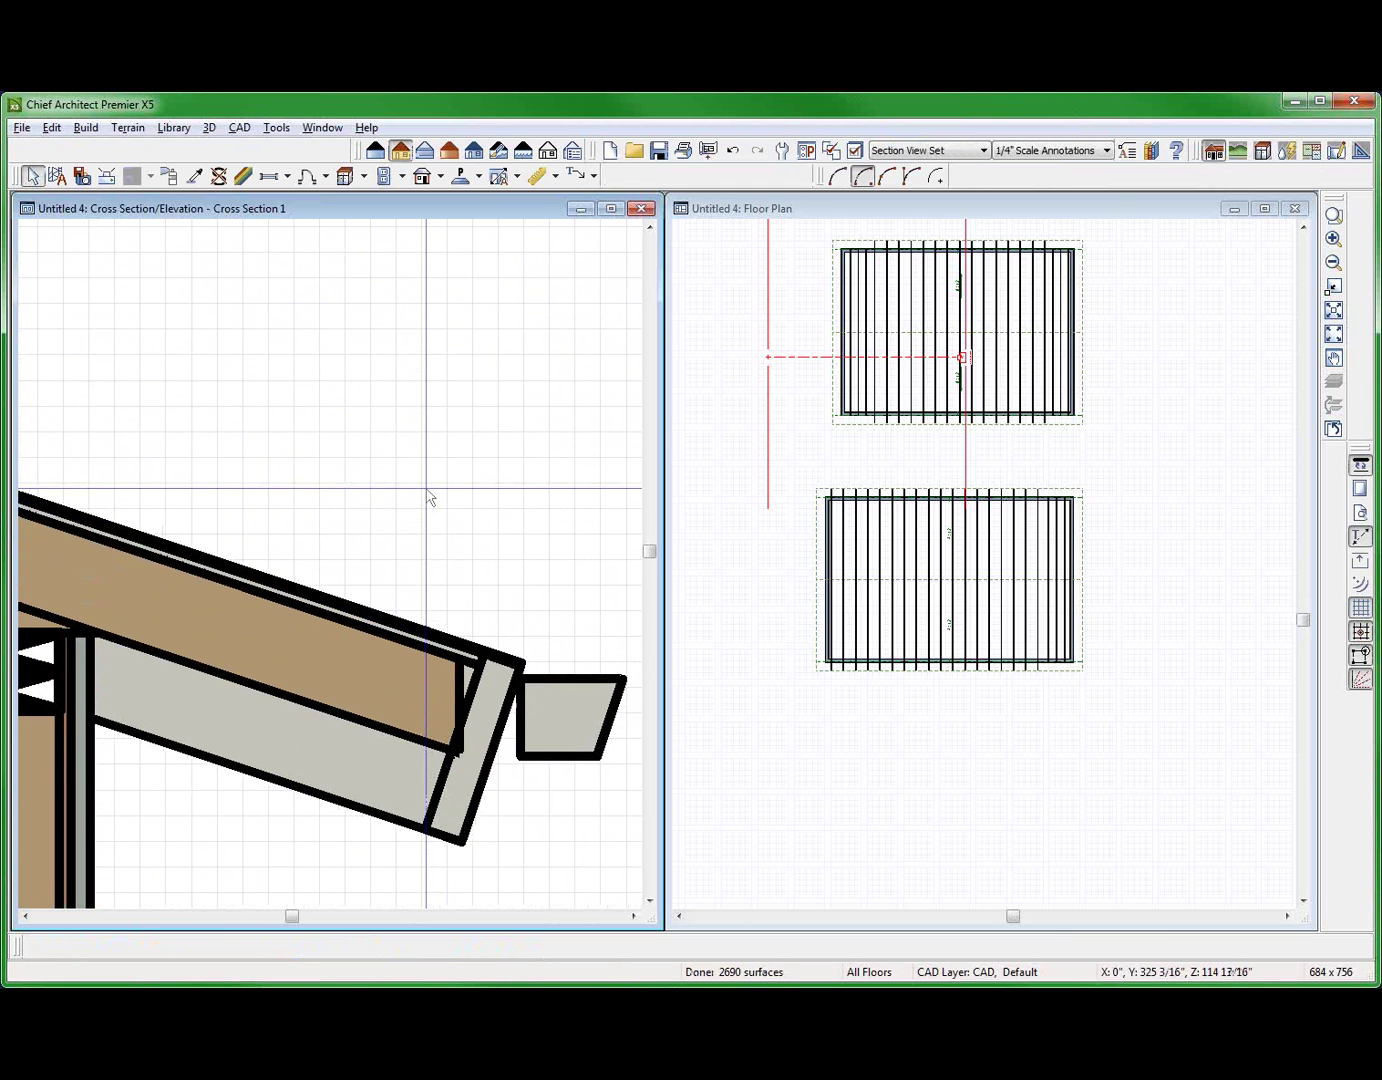
Step: Turn off Trim To Soffits in the framing settings for all four roof planes of both buildings
click(718, 508)
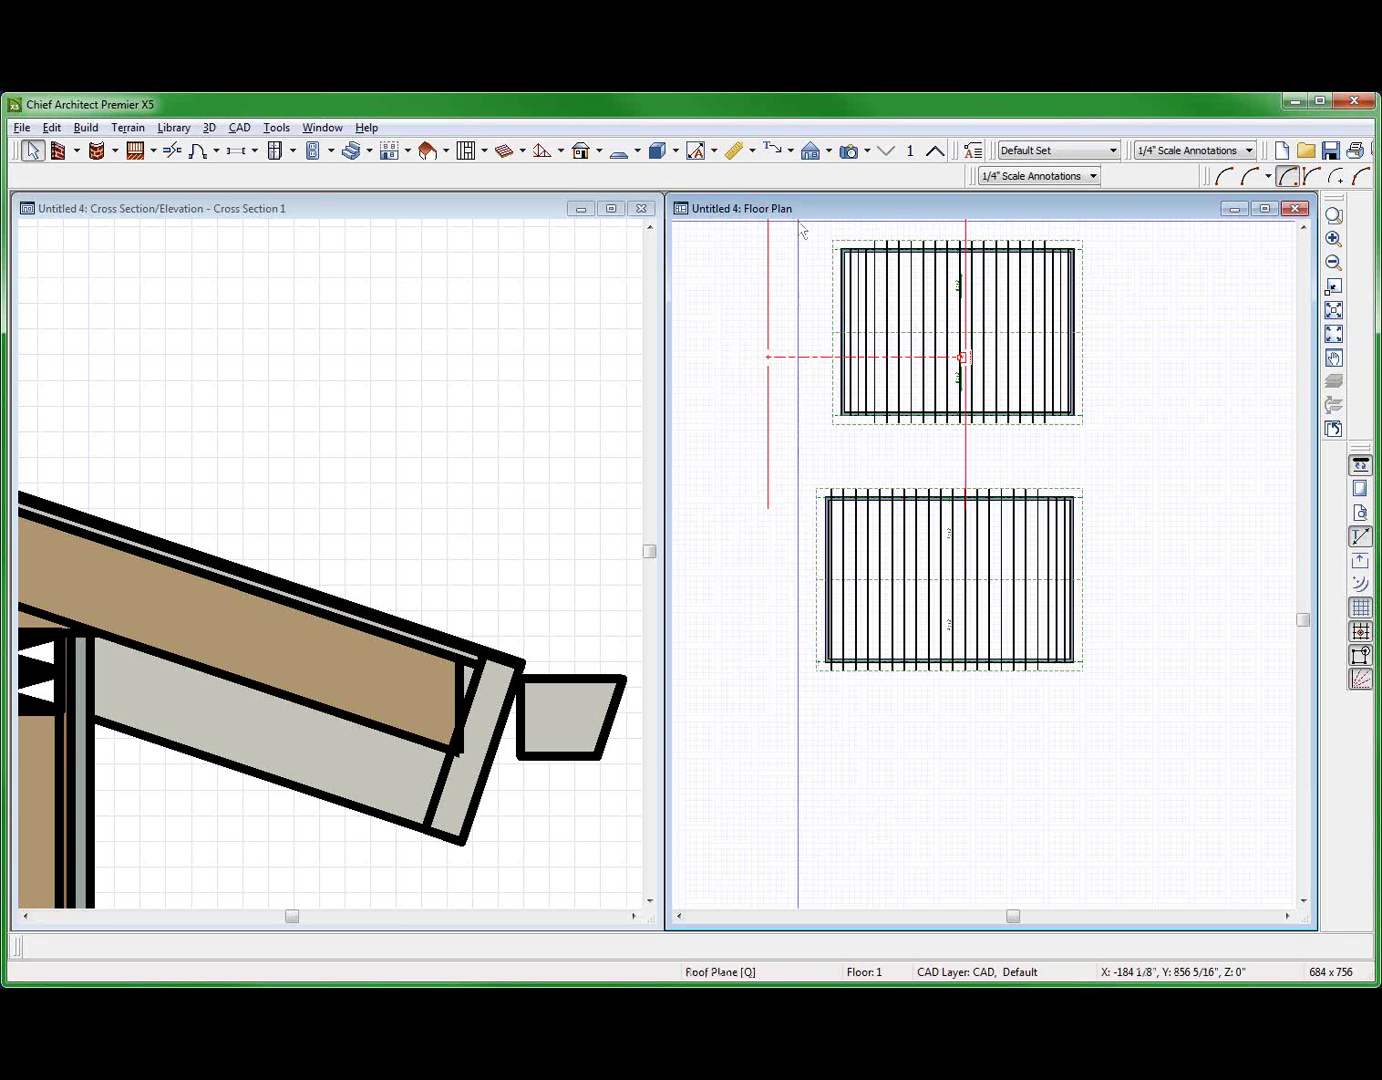
click(428, 151)
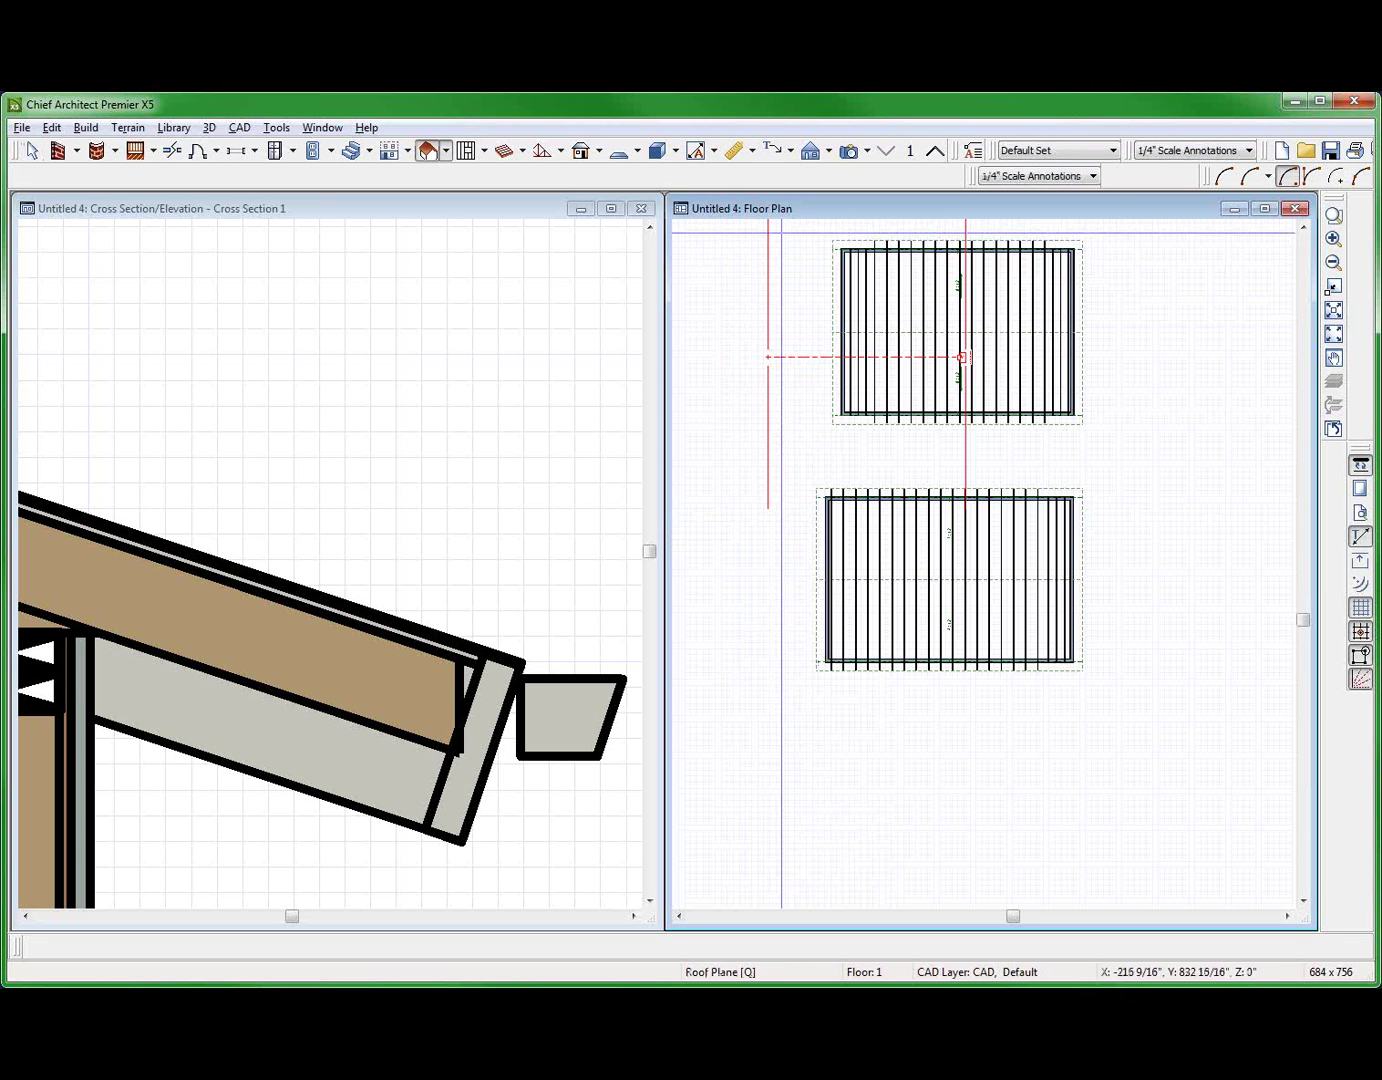
drag(780, 233, 1198, 771)
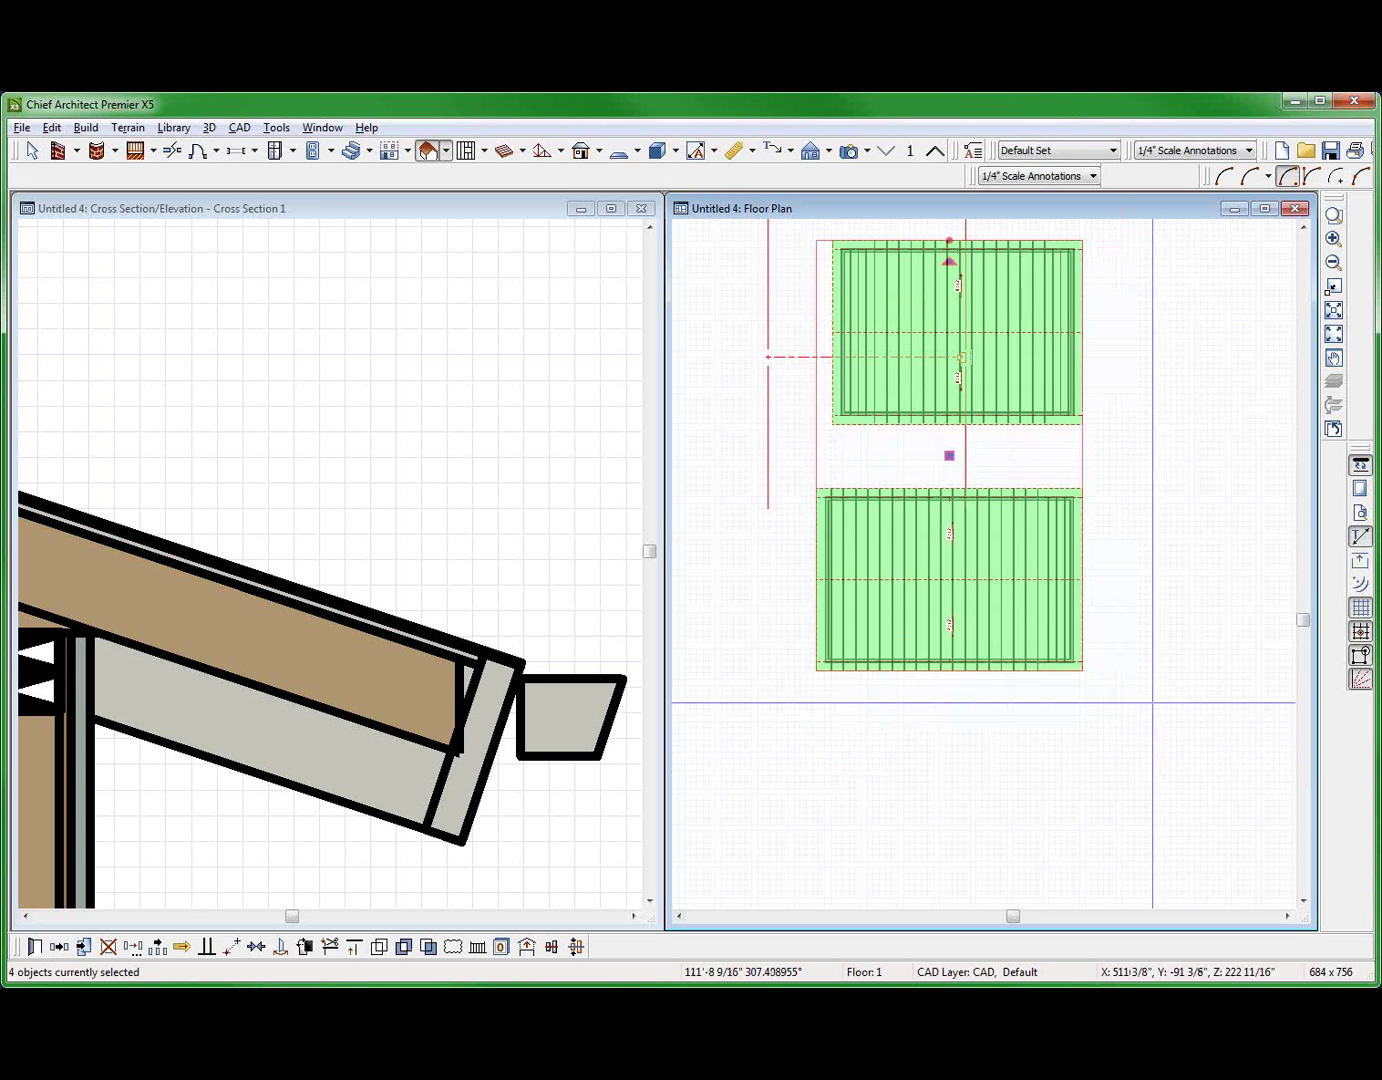
key(ctrl+e)
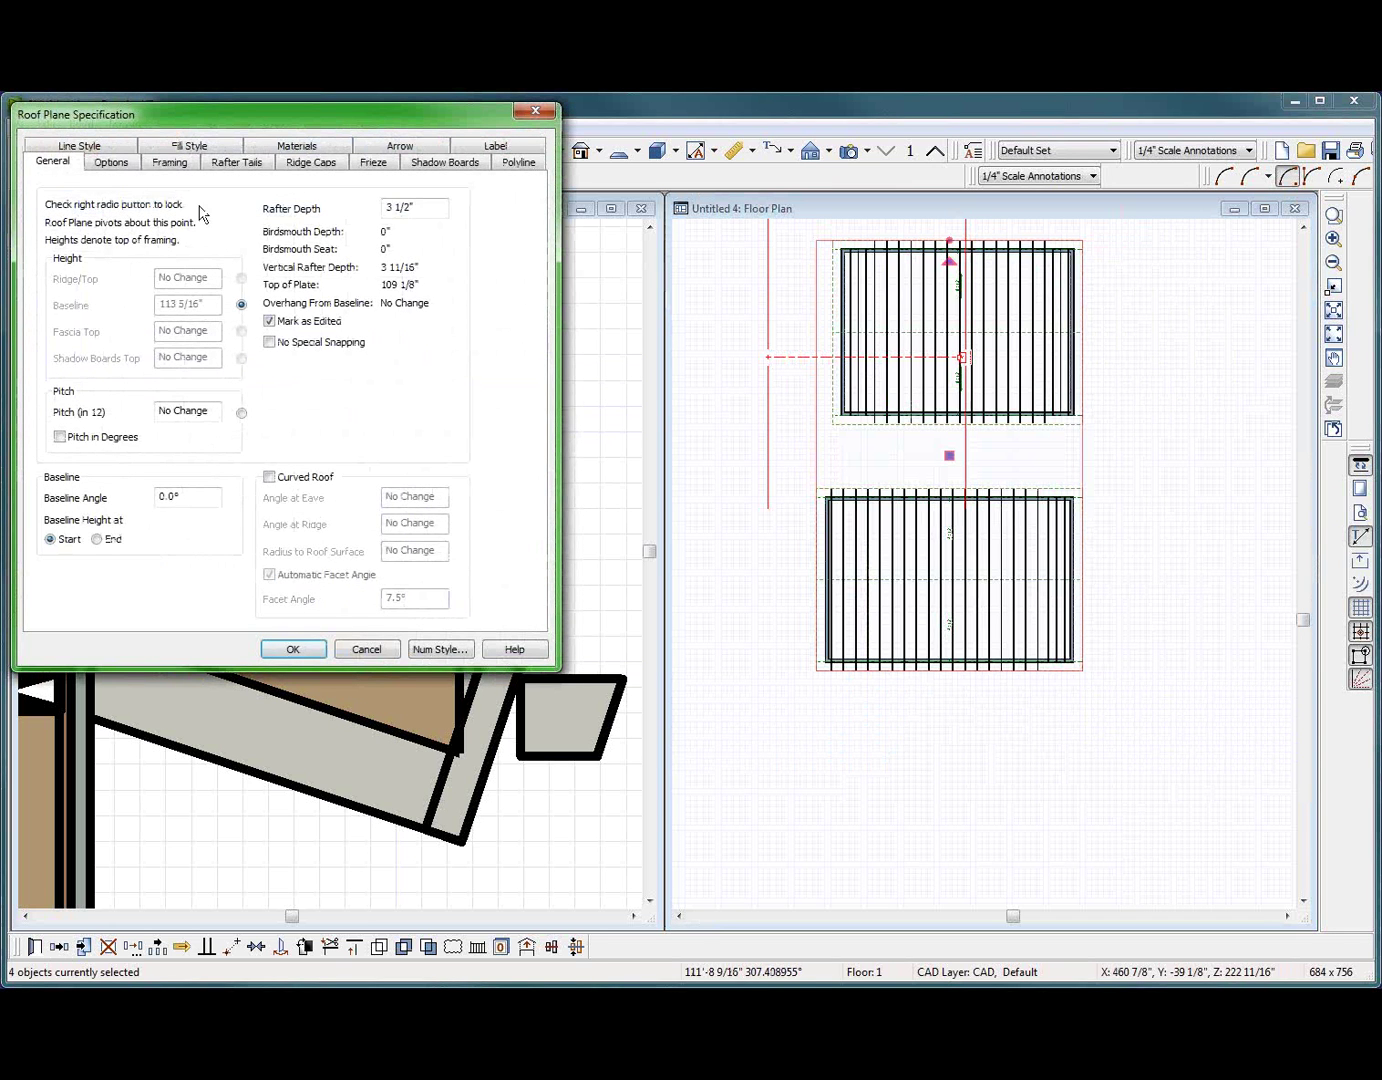
click(170, 163)
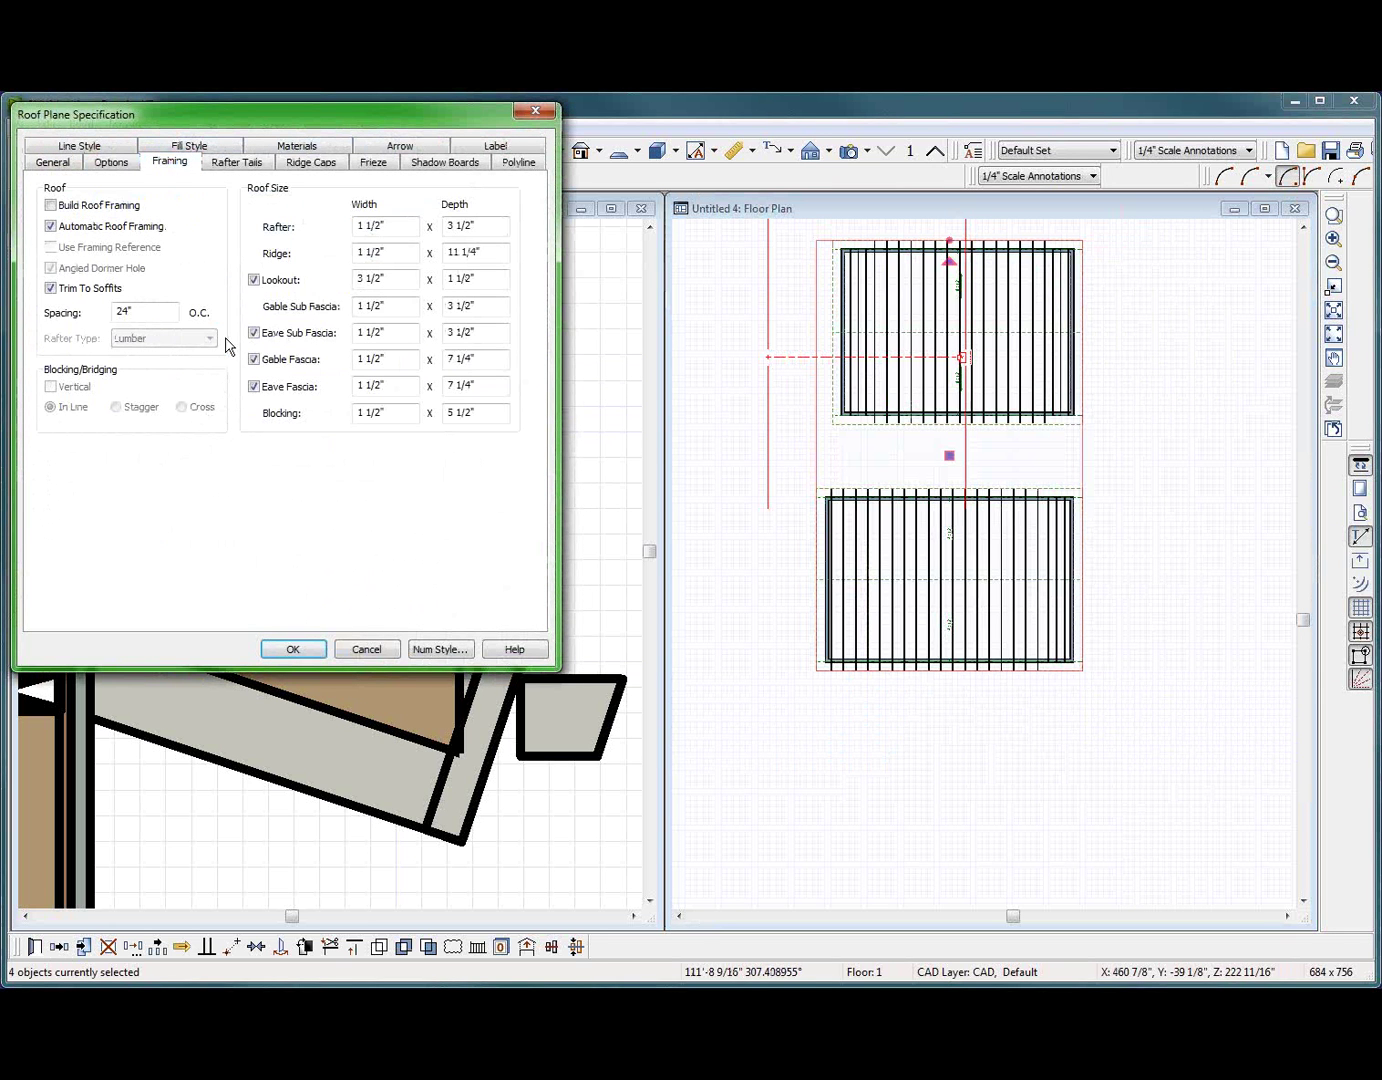
click(50, 289)
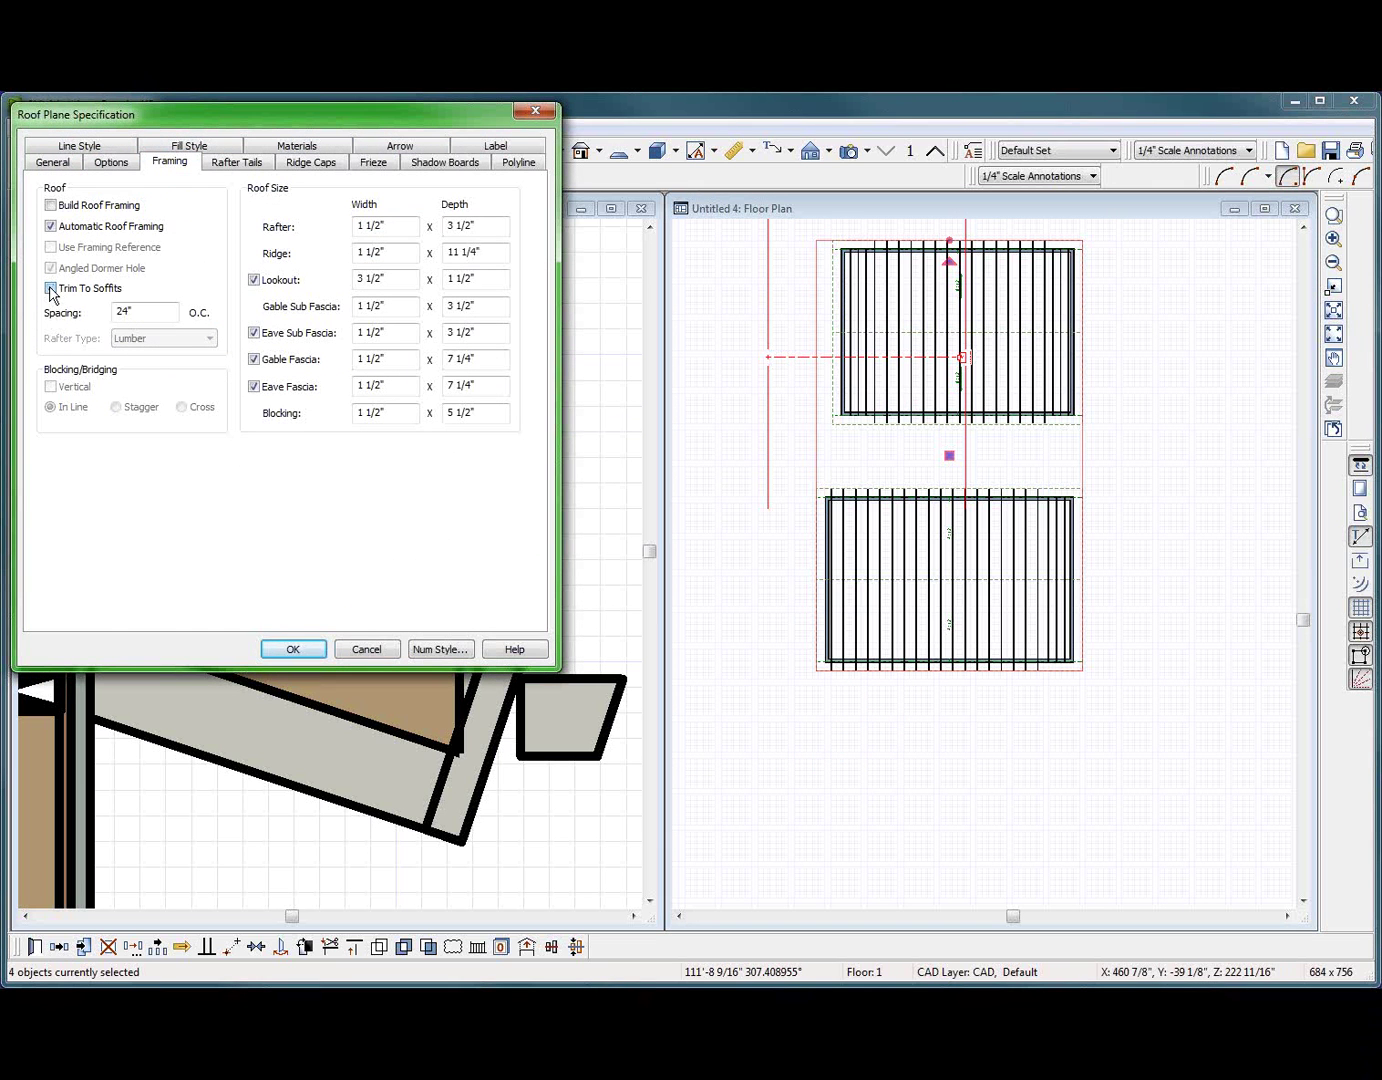
click(292, 650)
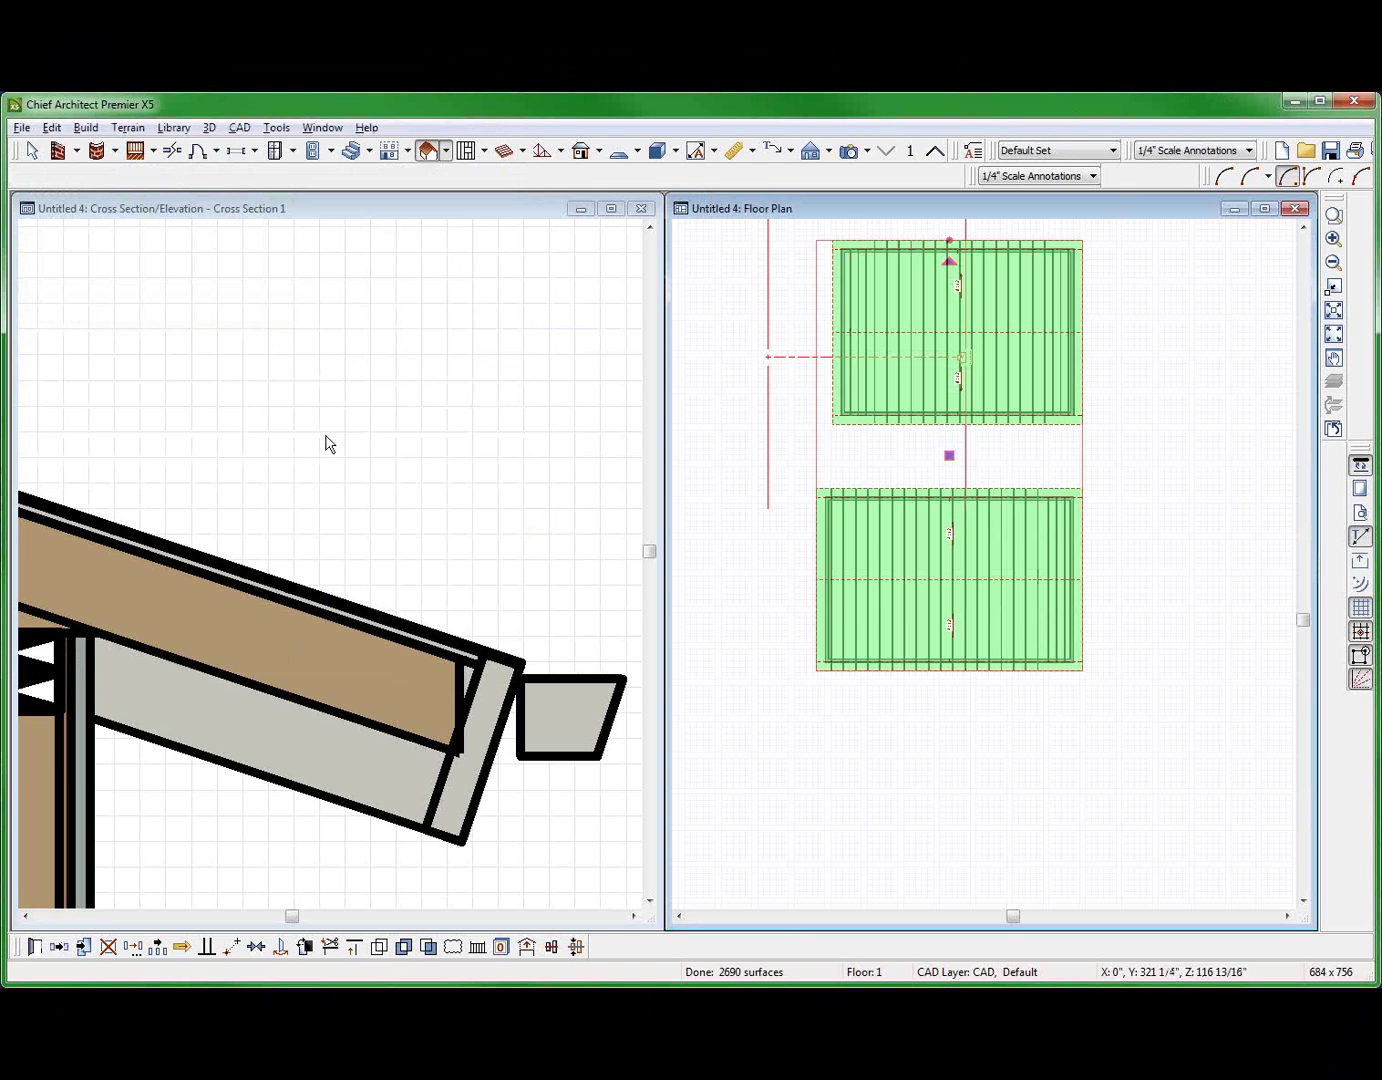
Step: Turn on display of the "Framing, Roof" layer in the cross section's Section View Set
click(325, 443)
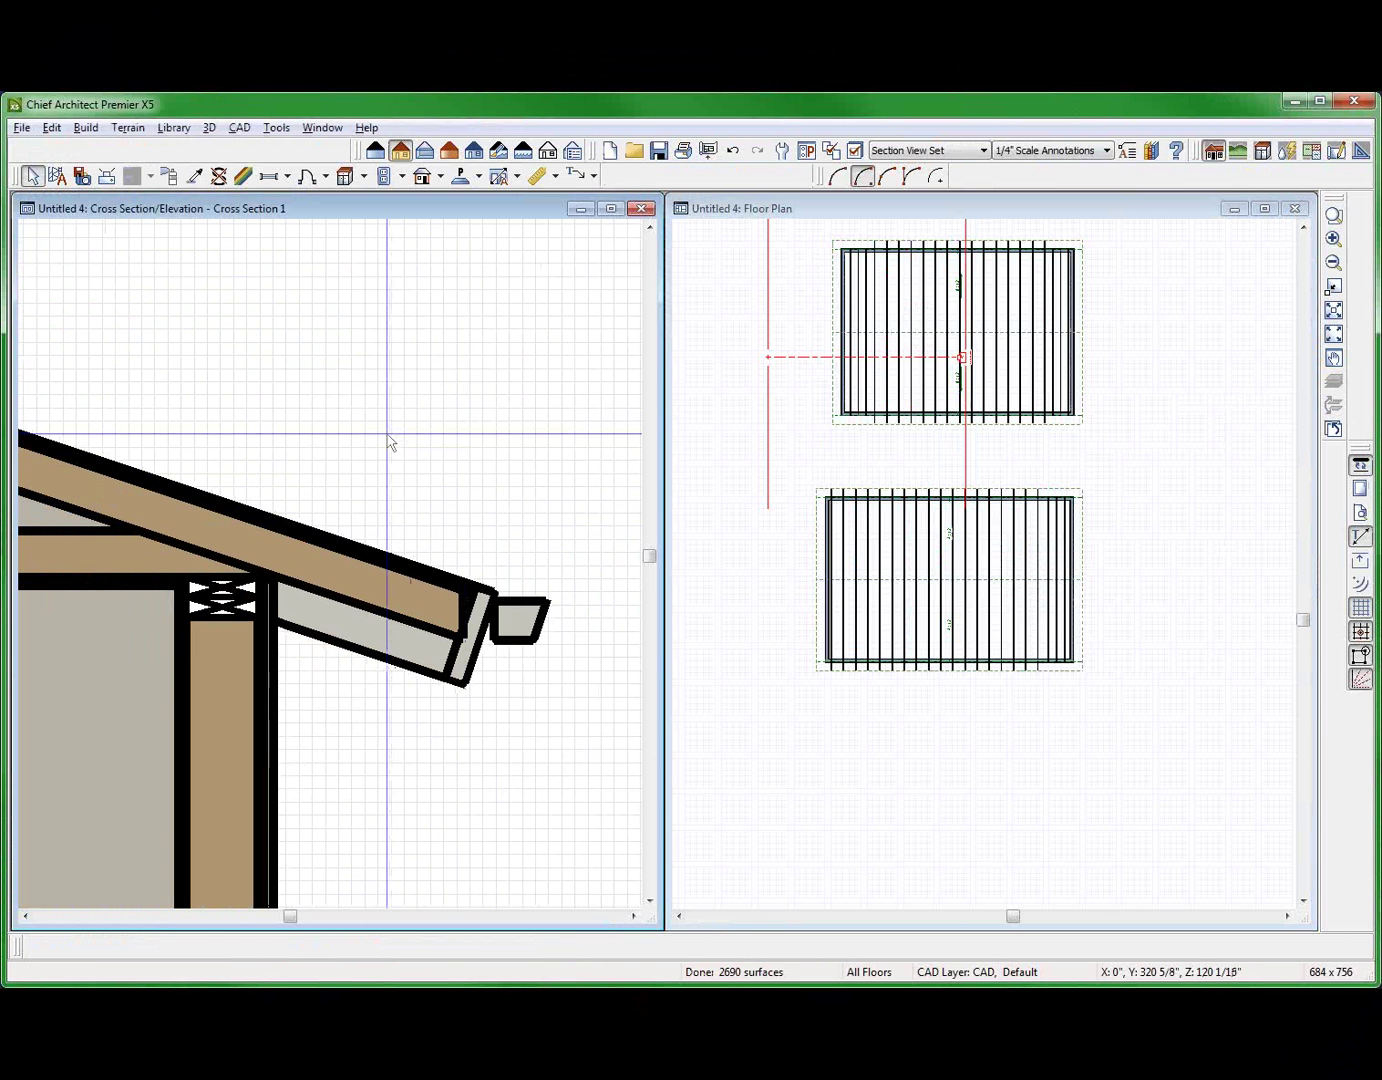
key(ctrl+l)
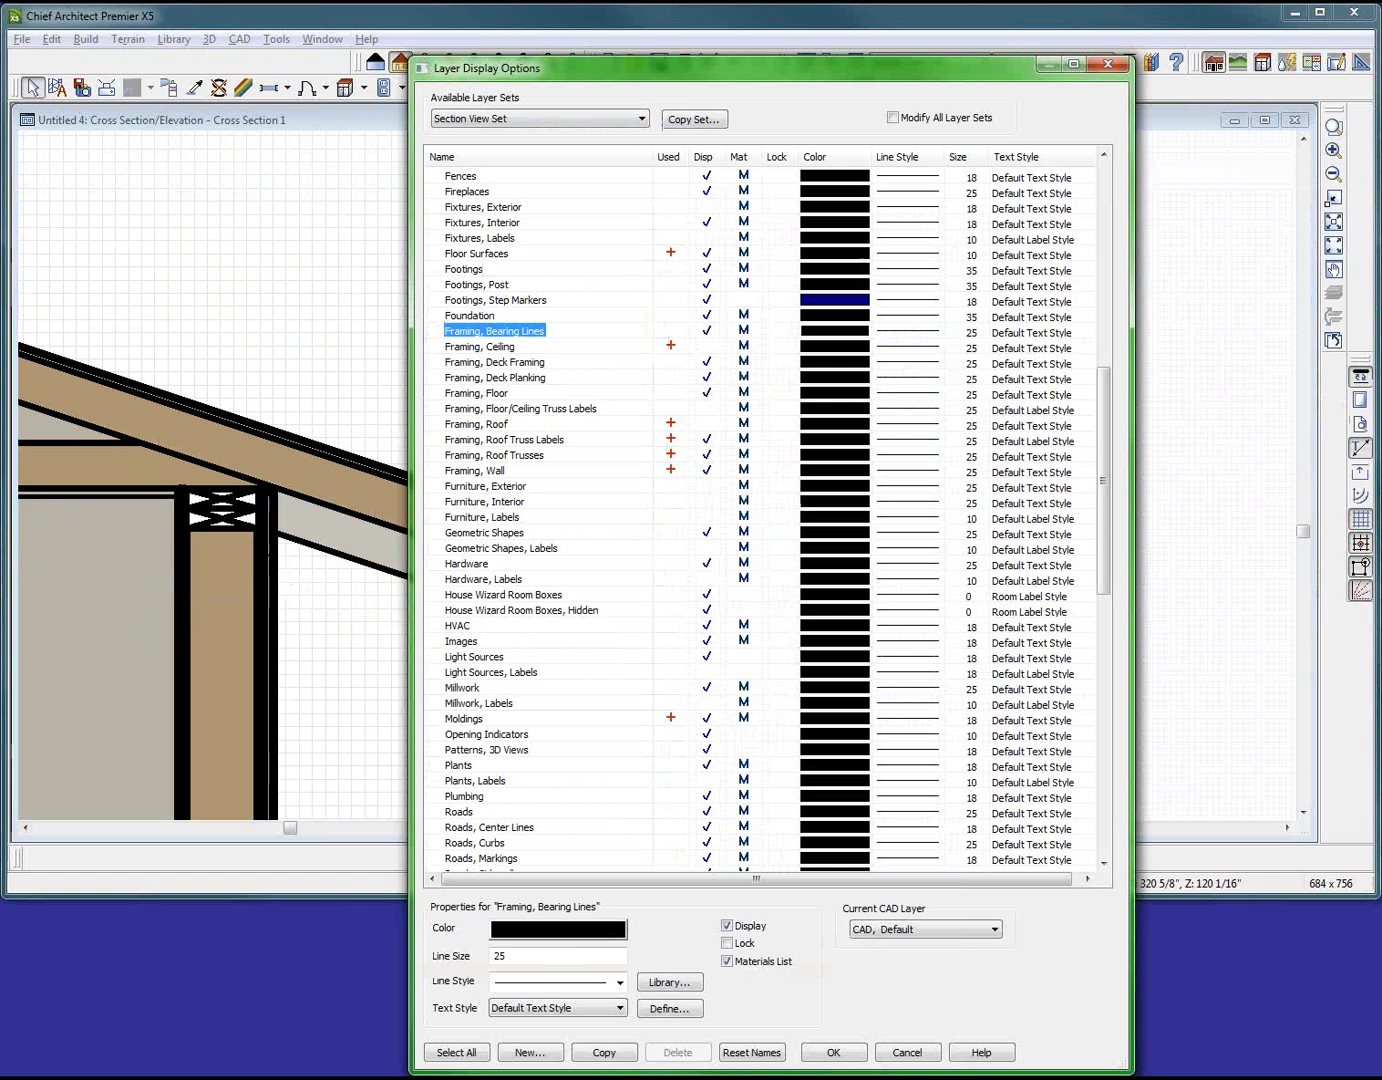
scroll(497, 660, down, 2)
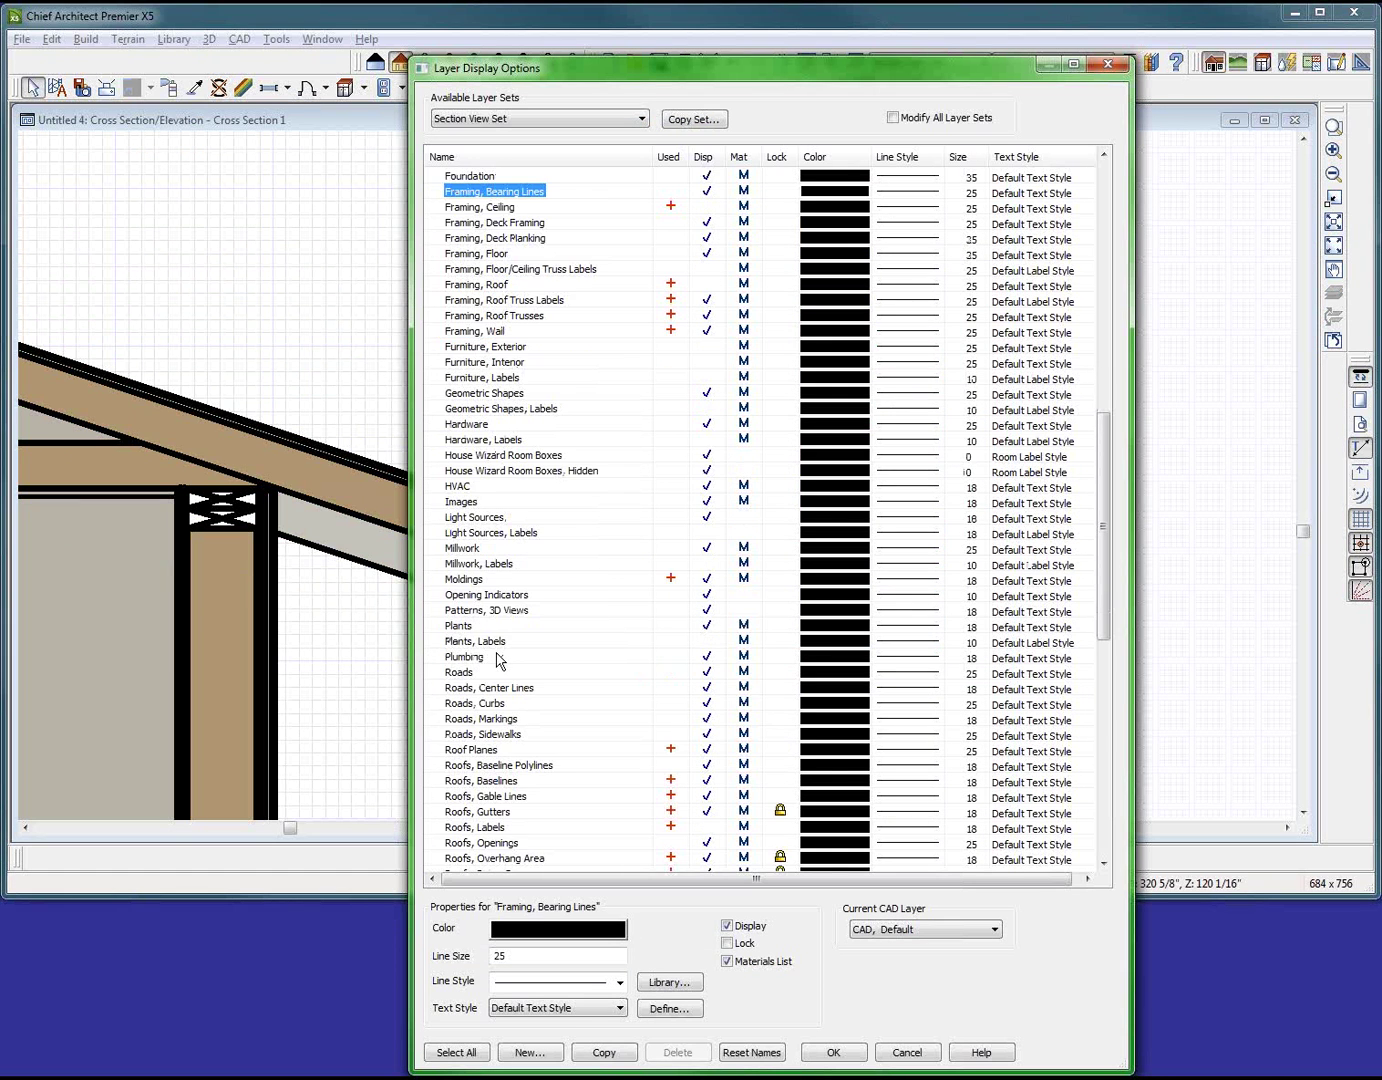
scroll(497, 660, down, 9)
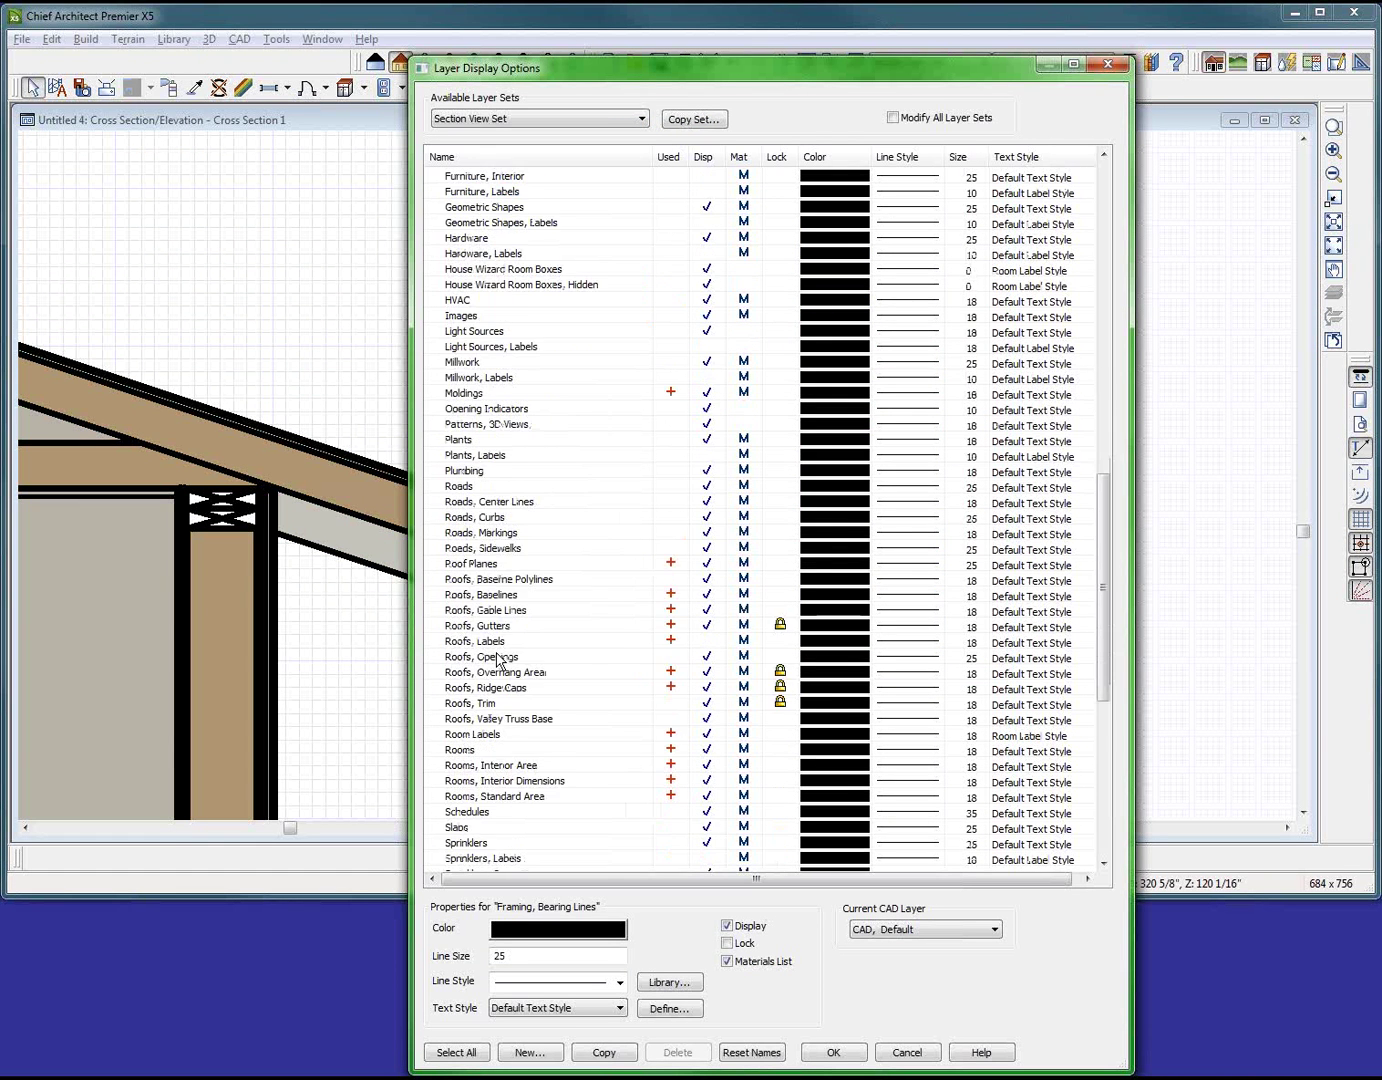
scroll(497, 660, up, 13)
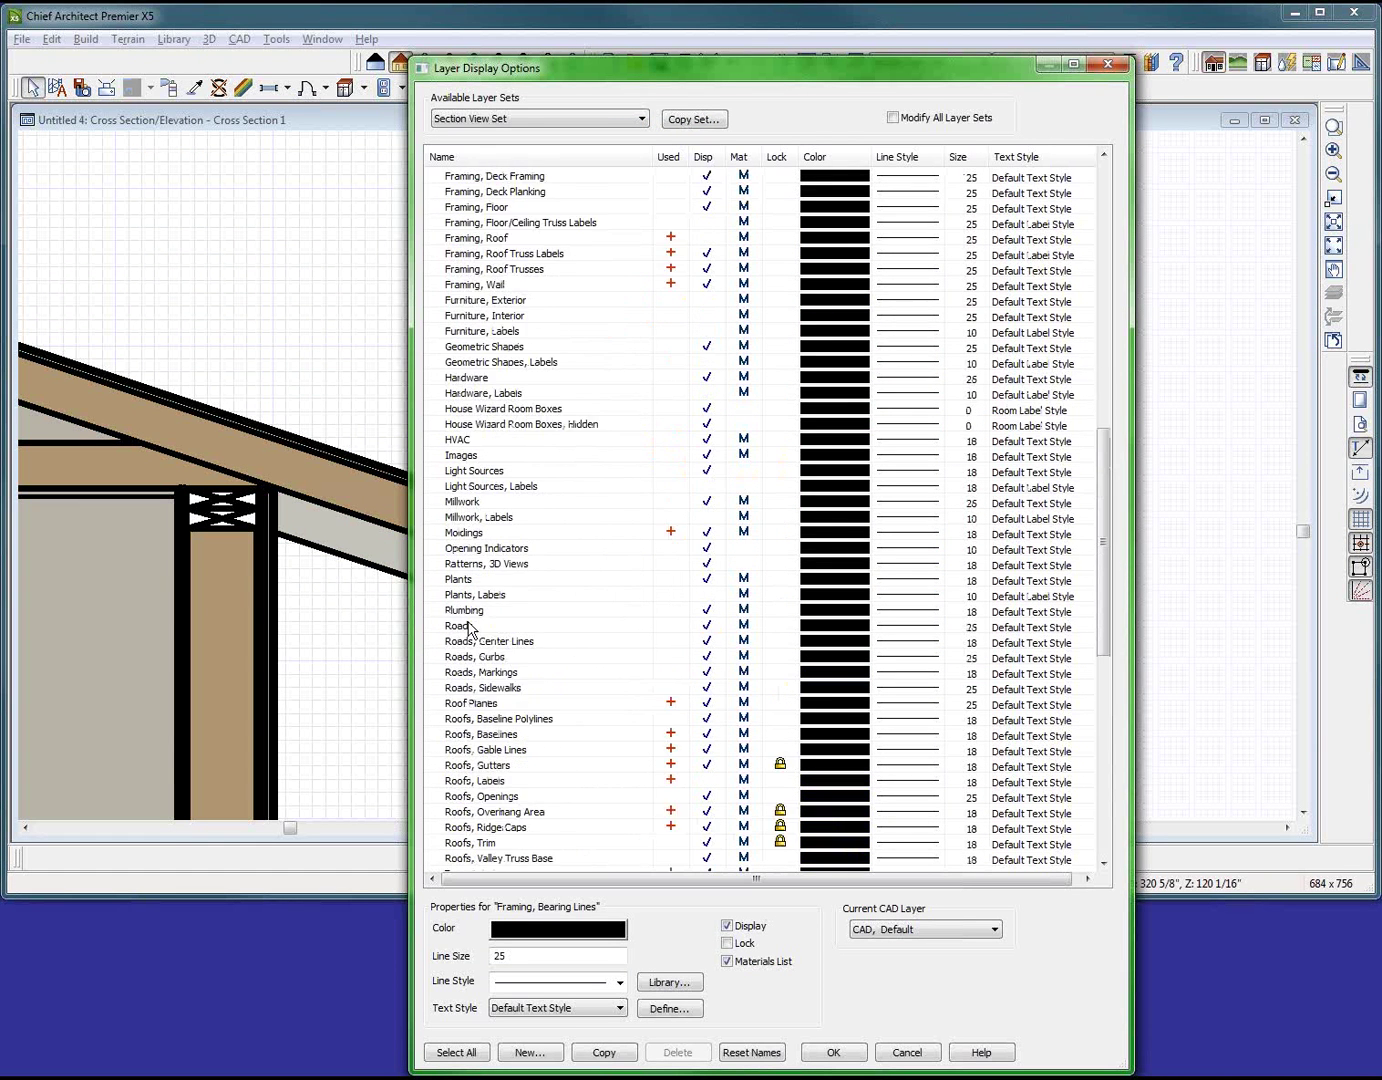
click(710, 469)
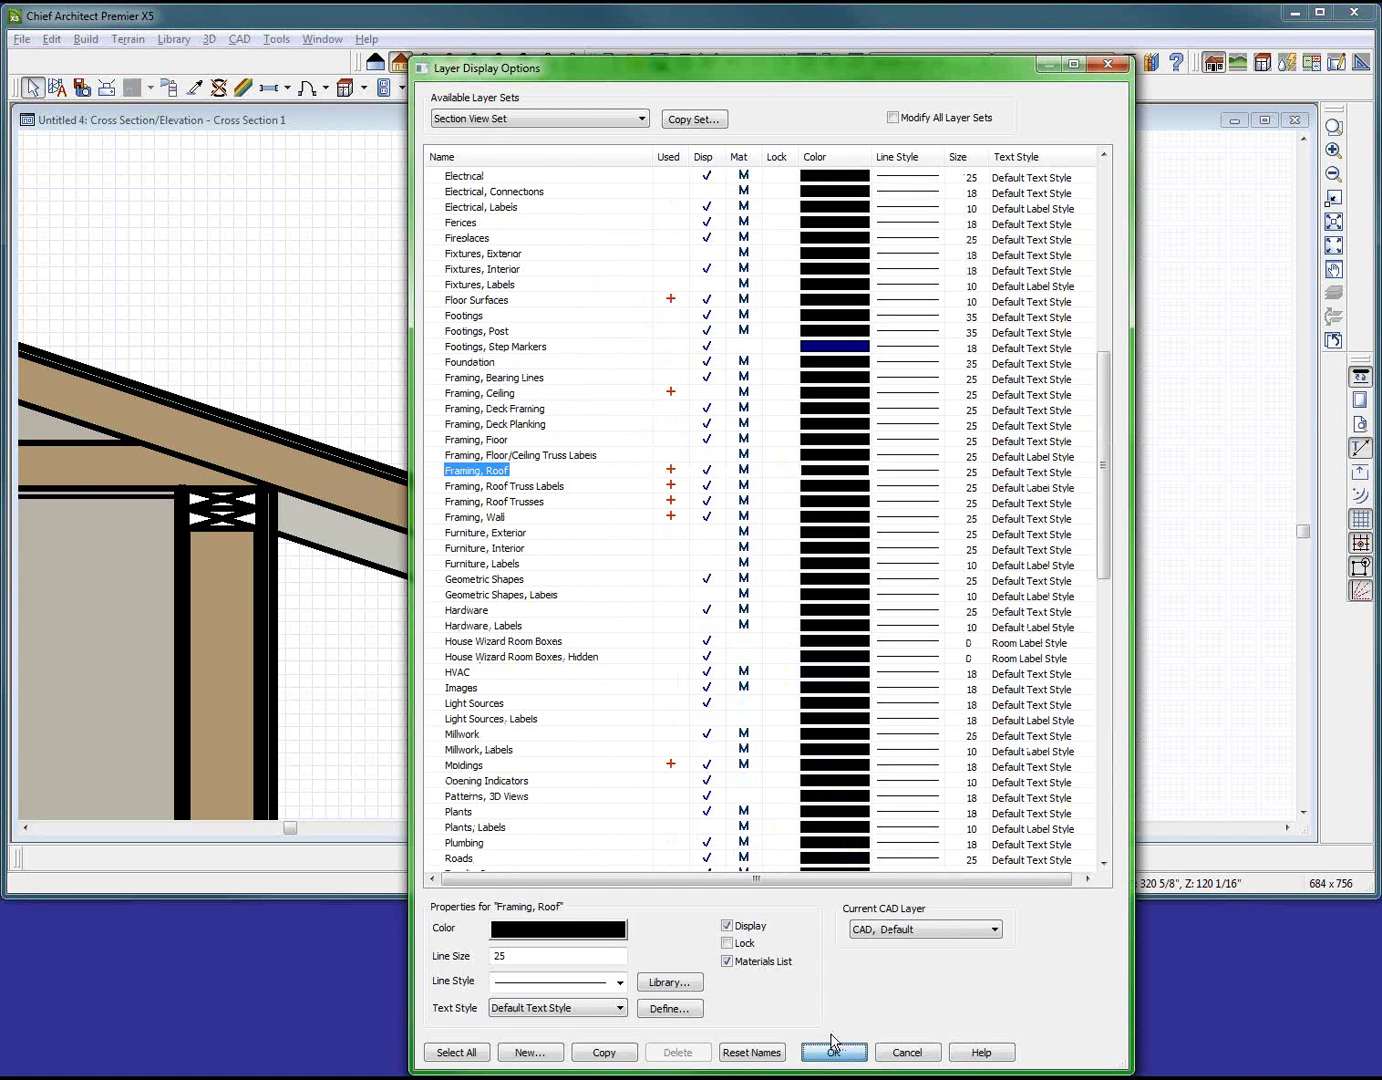
click(833, 1051)
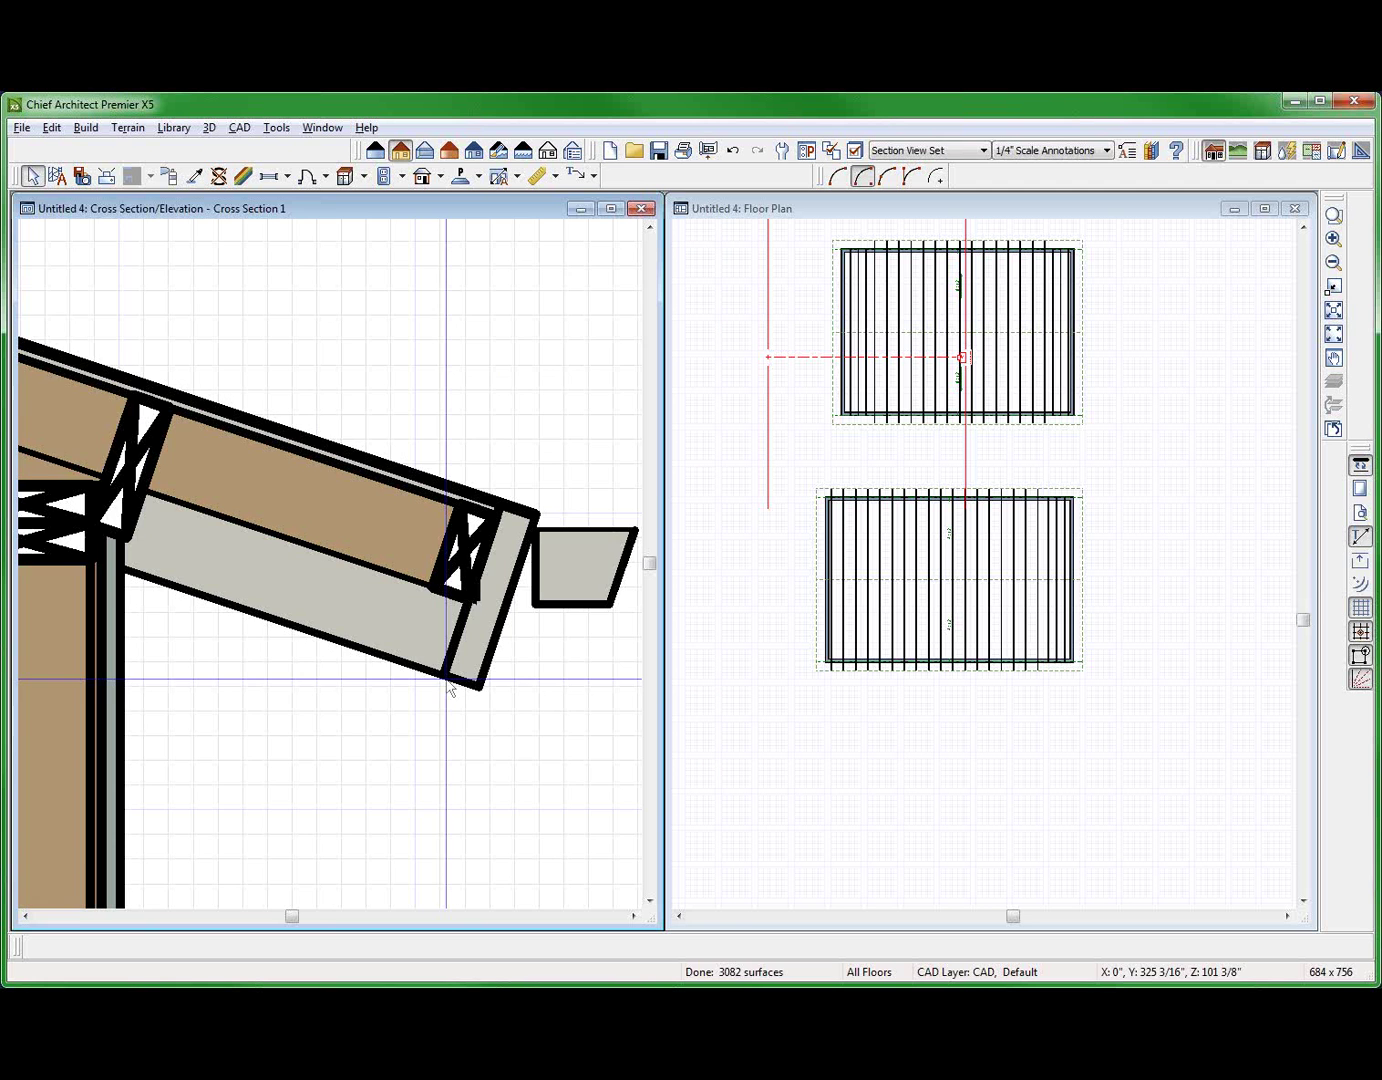
Step: Turn off the line weight display and inspect the sub fascia and fascia at the eave in the cross section
scroll(360, 573, up, 5)
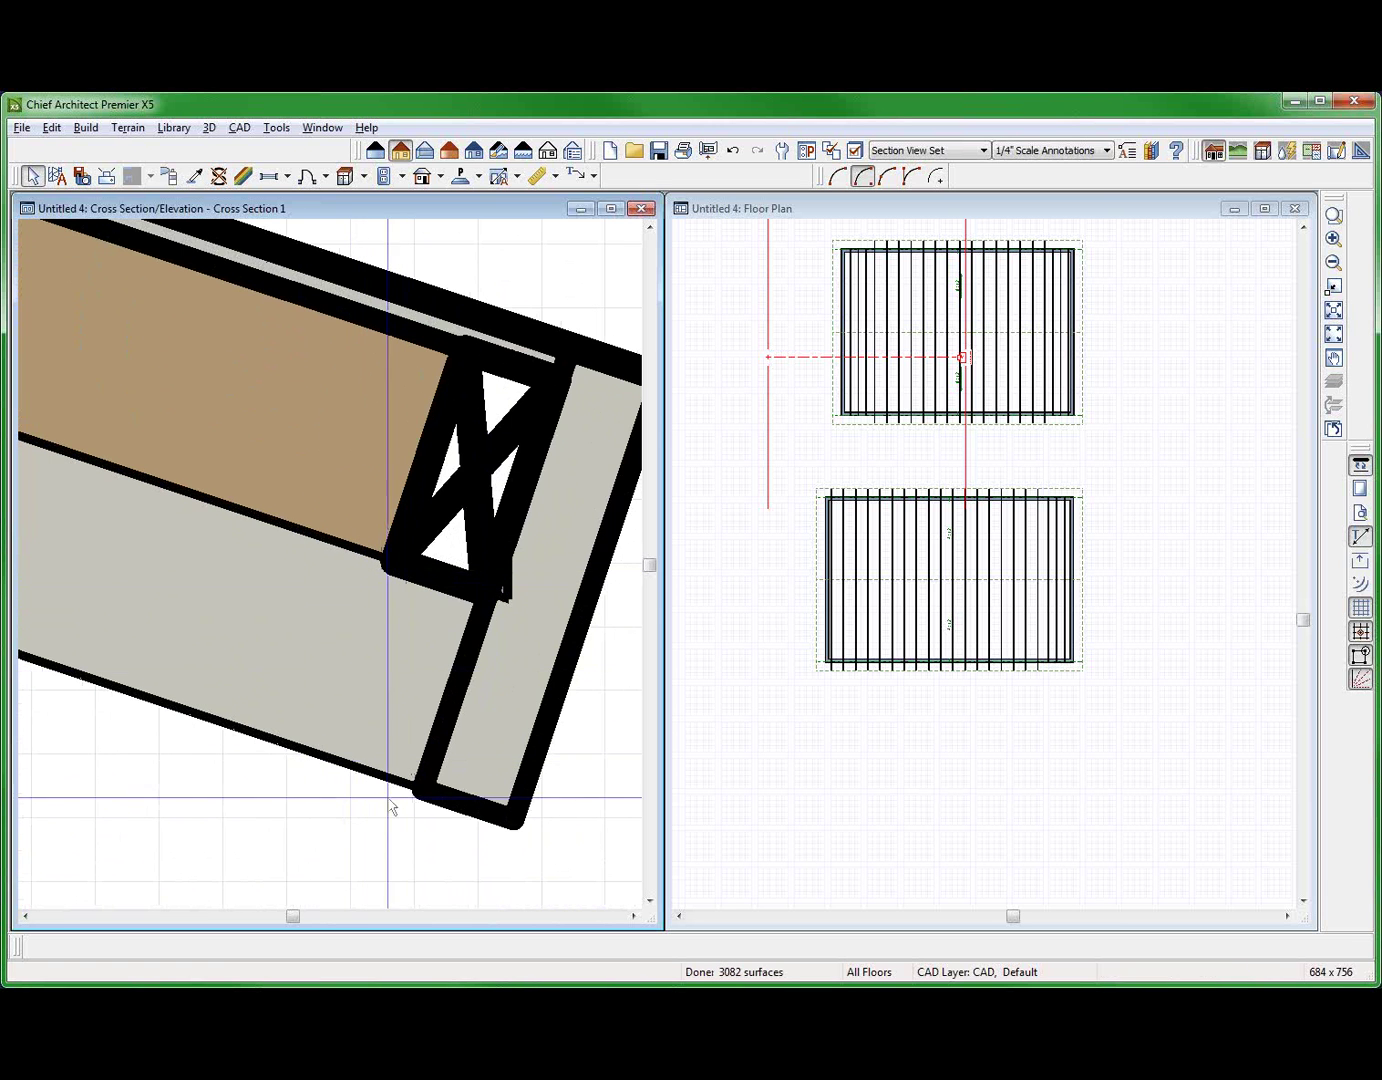
scroll(297, 807, down, 4)
click(785, 765)
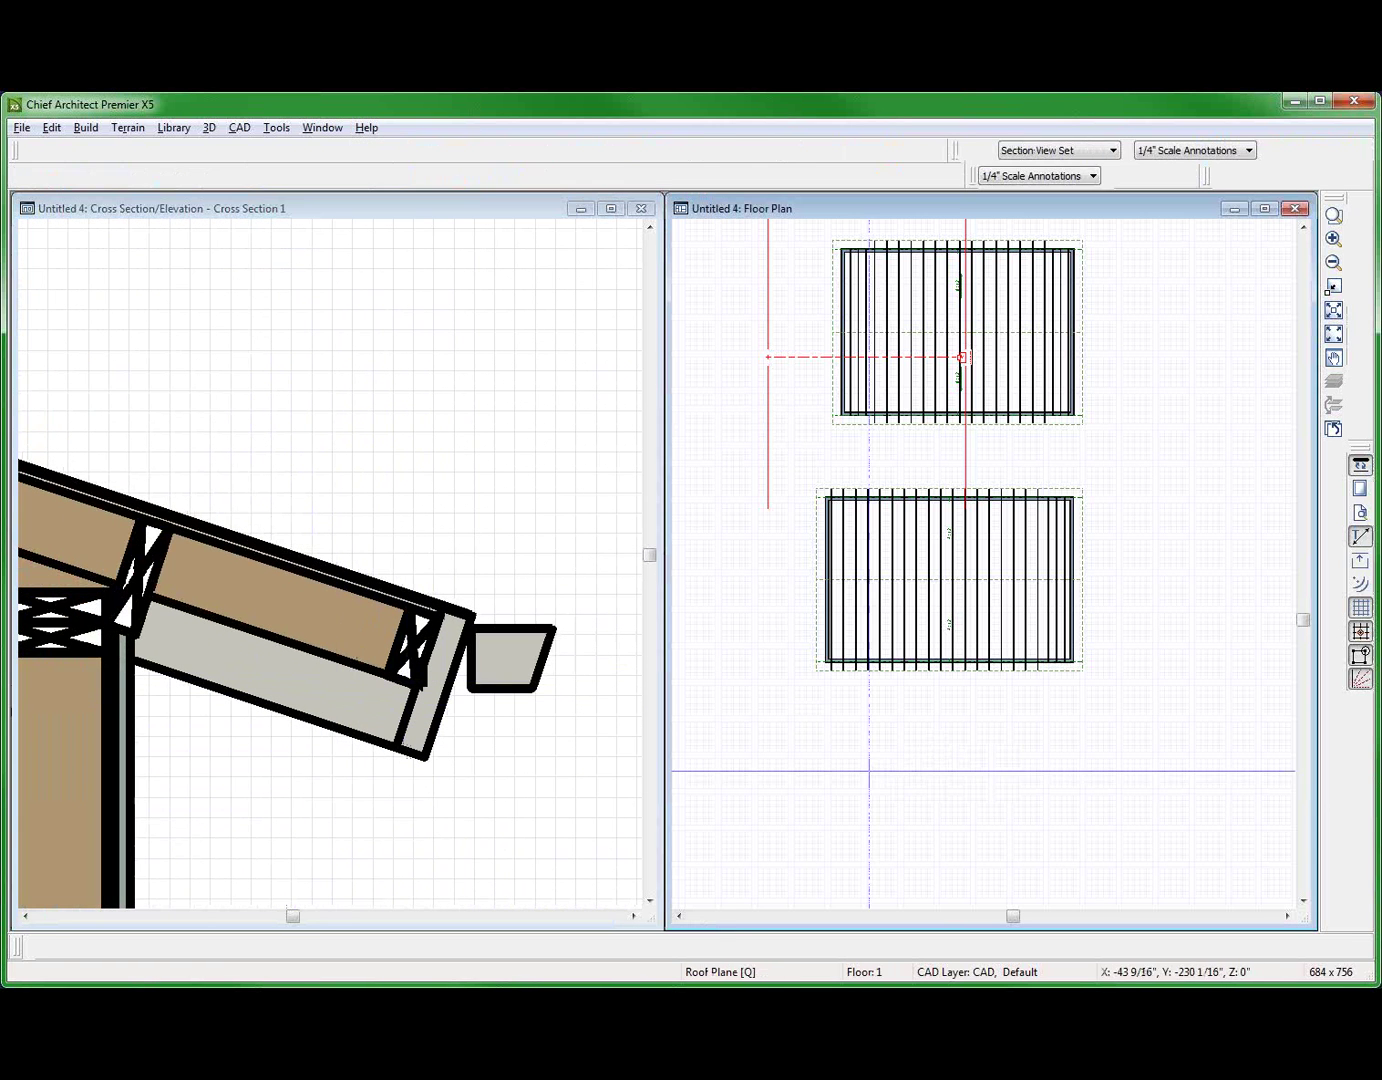
click(330, 739)
scroll(377, 681, up, 2)
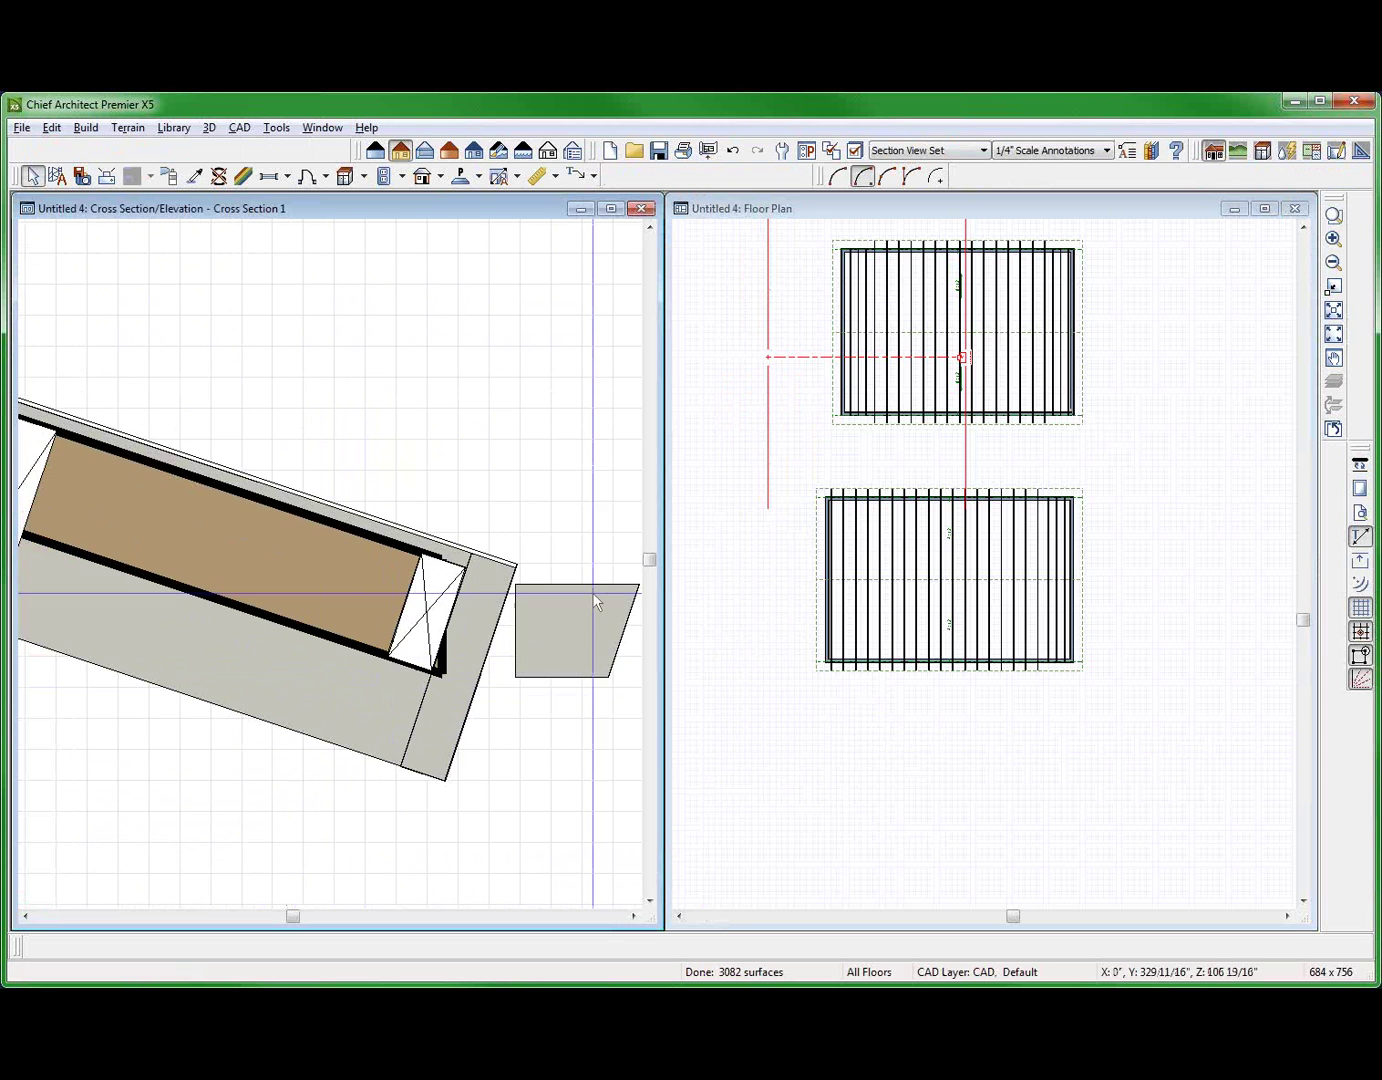
scroll(415, 633, up, 2)
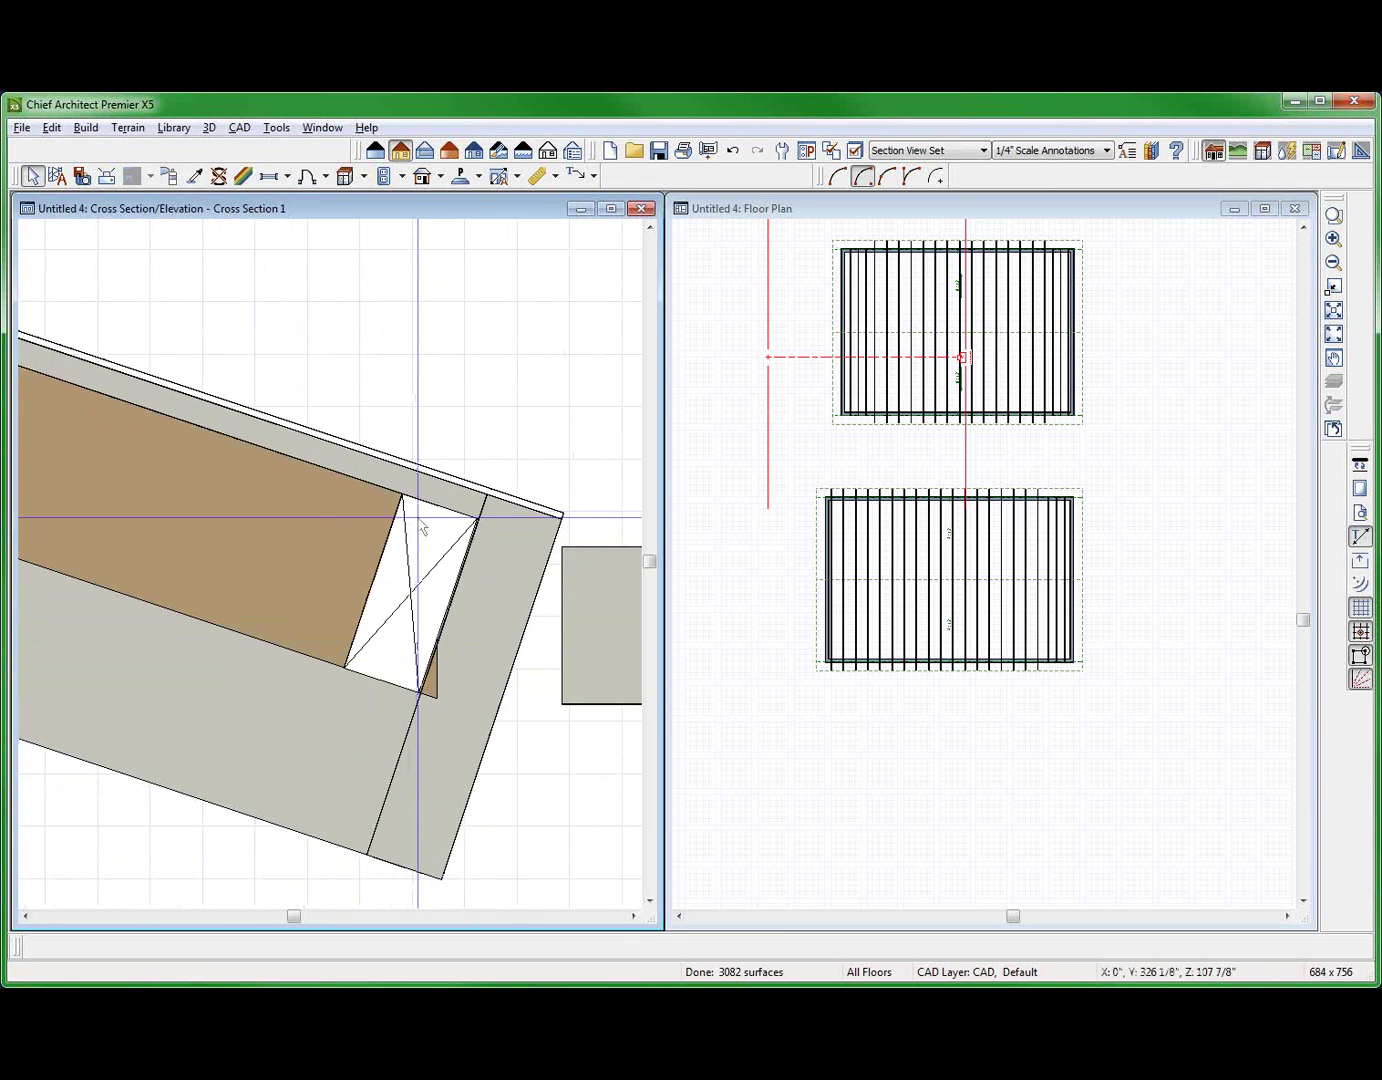
Step: Turn off Gable Fascia and Eave Fascia for all roof planes of both buildings
click(1157, 472)
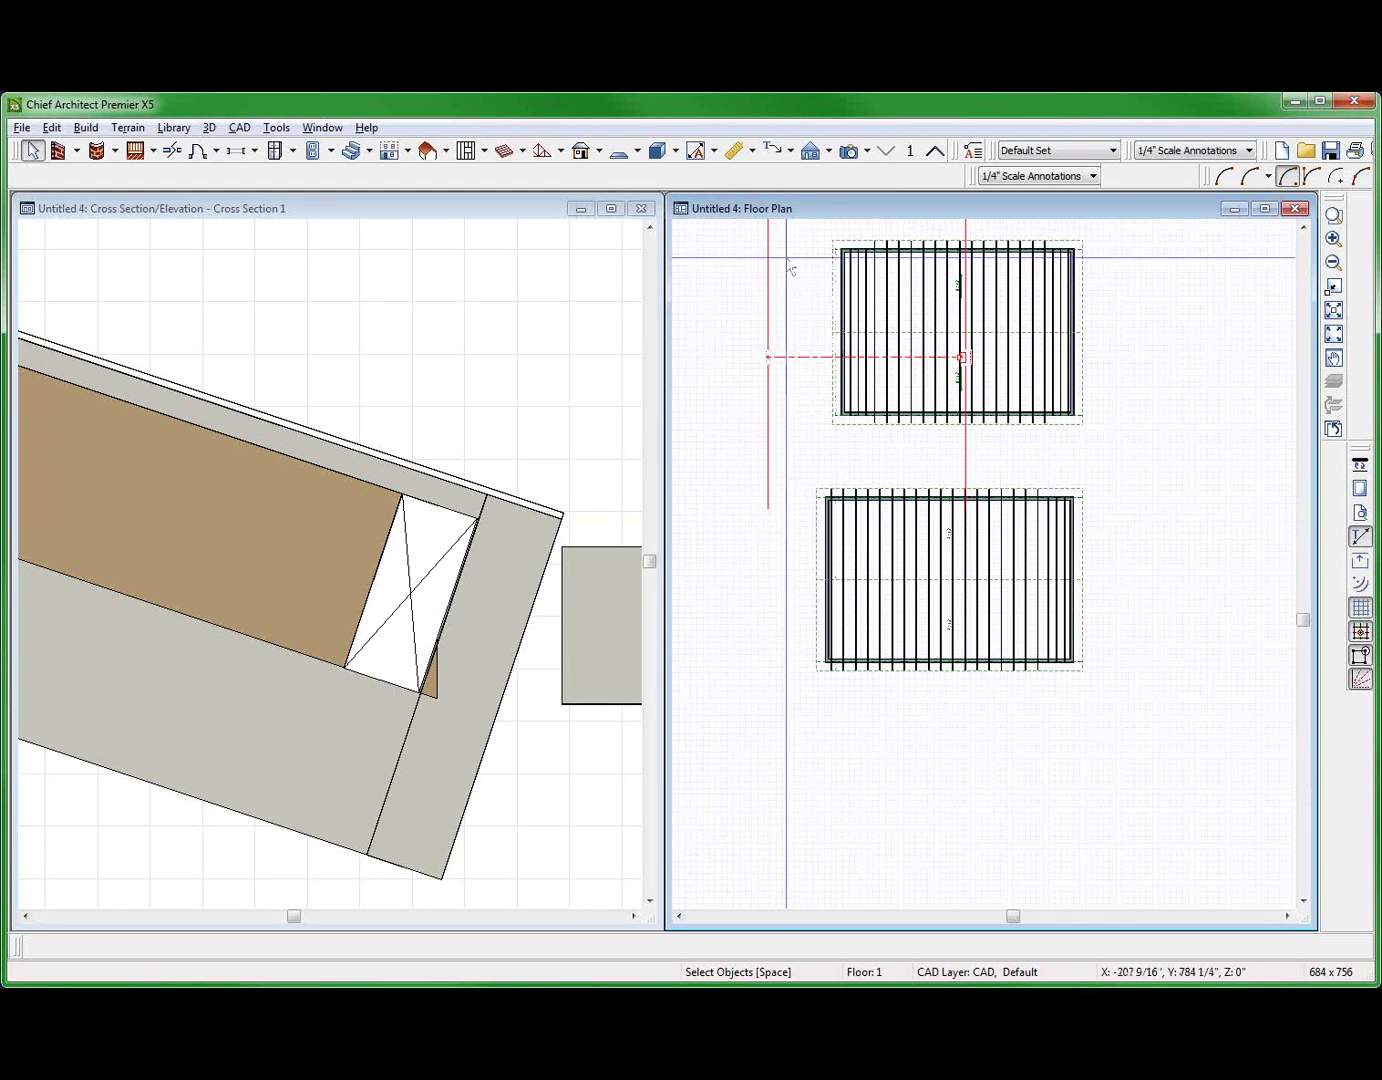
key(q)
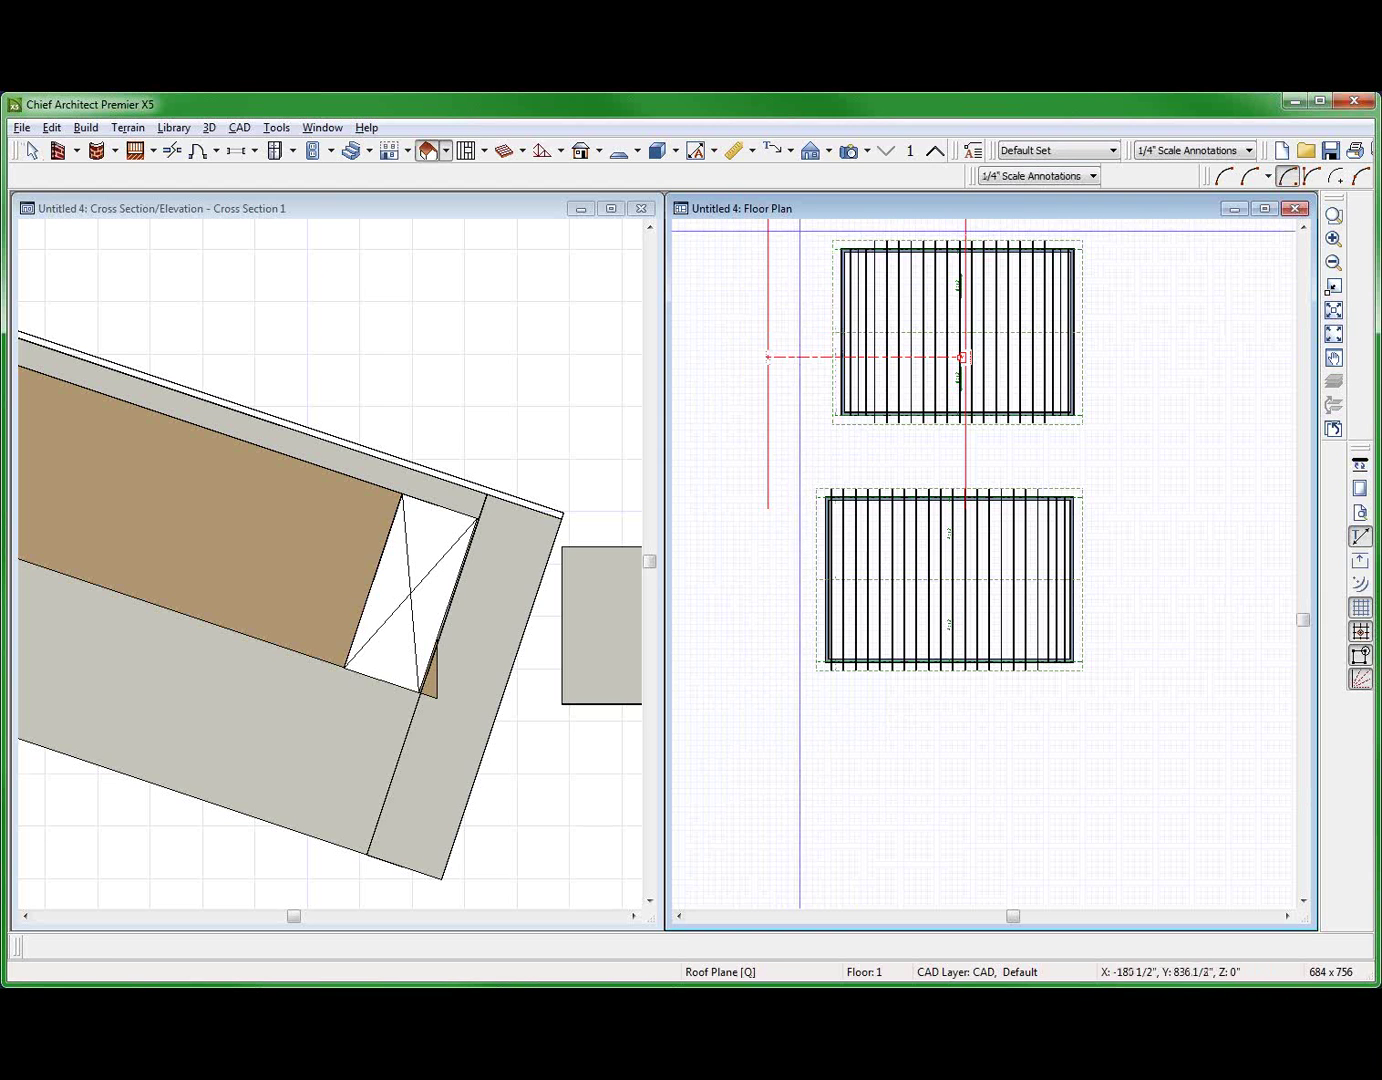
drag(800, 232, 1195, 780)
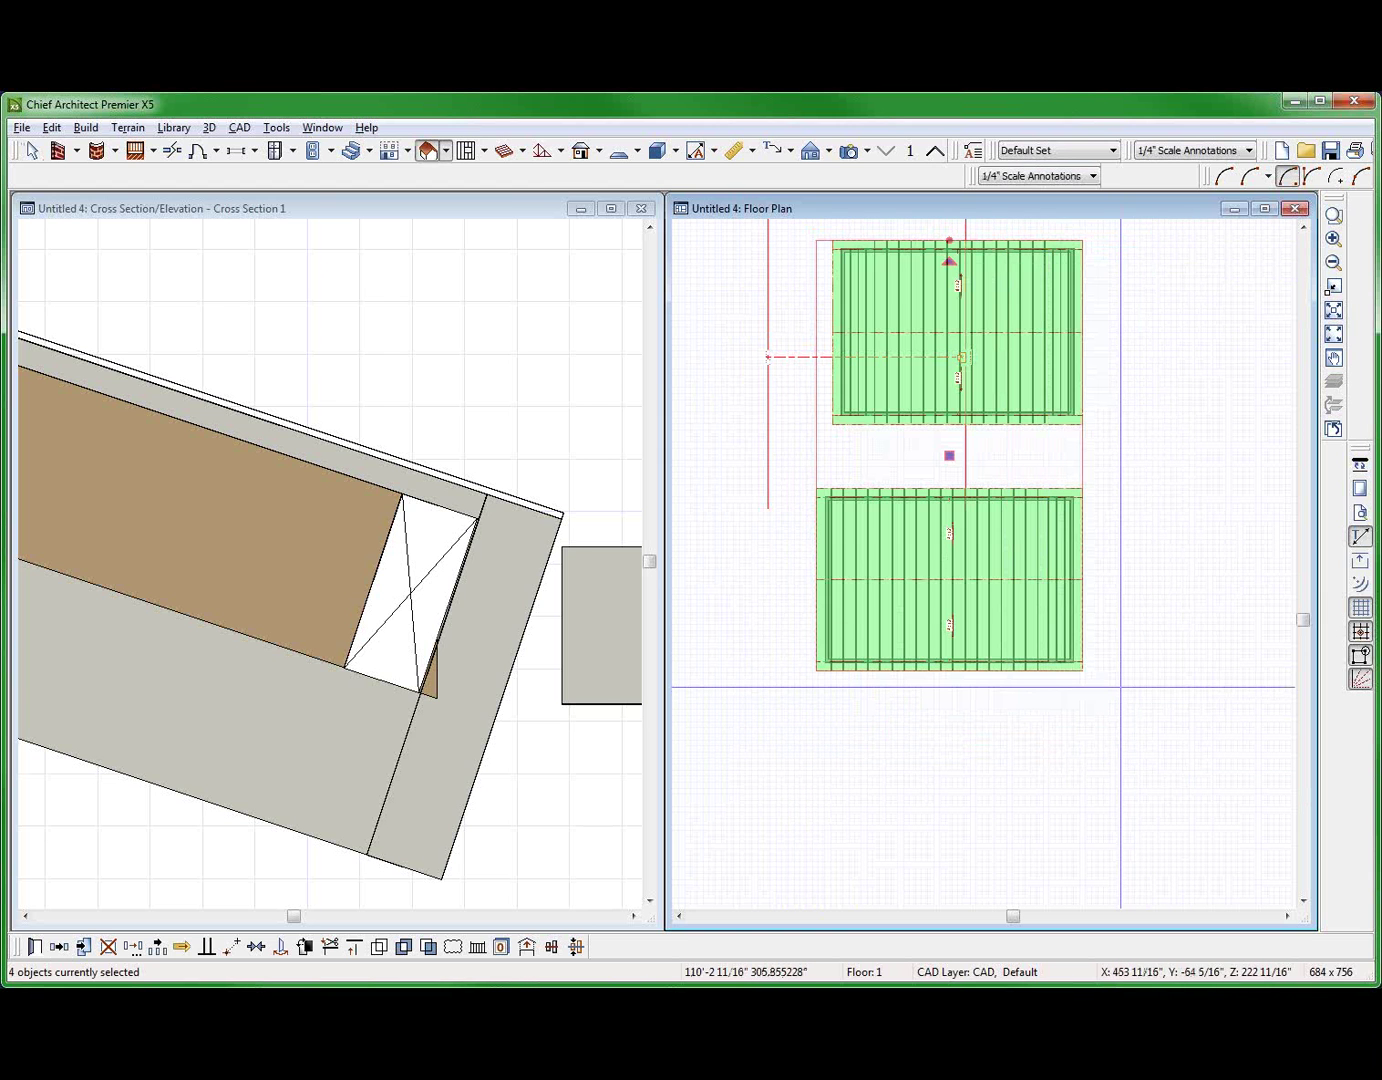
key(e)
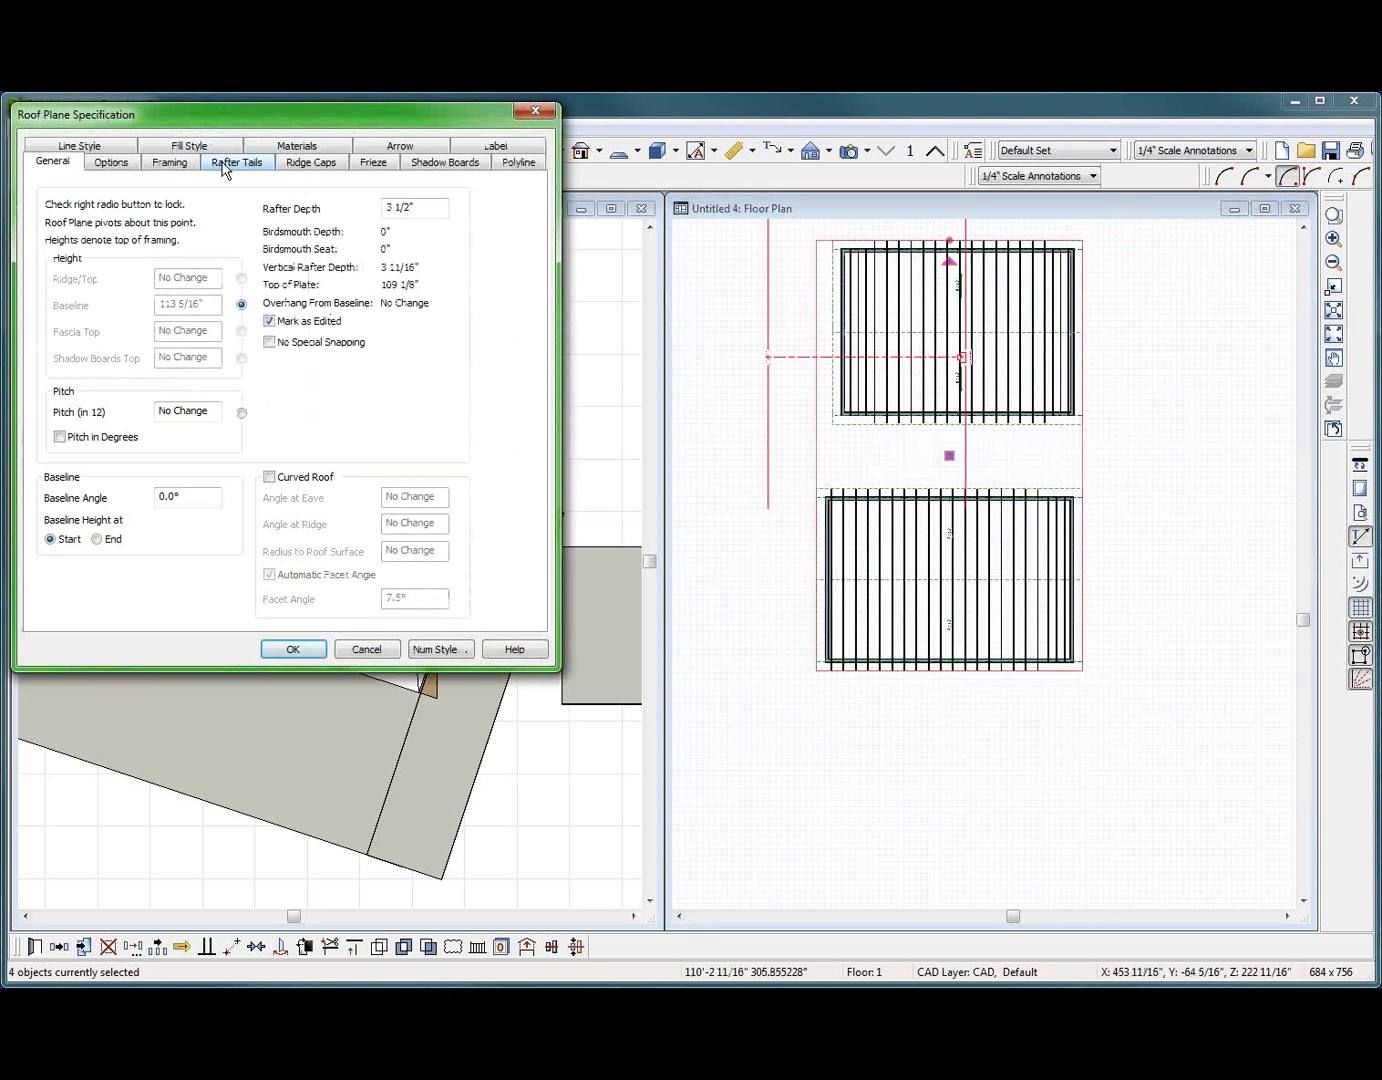
click(169, 172)
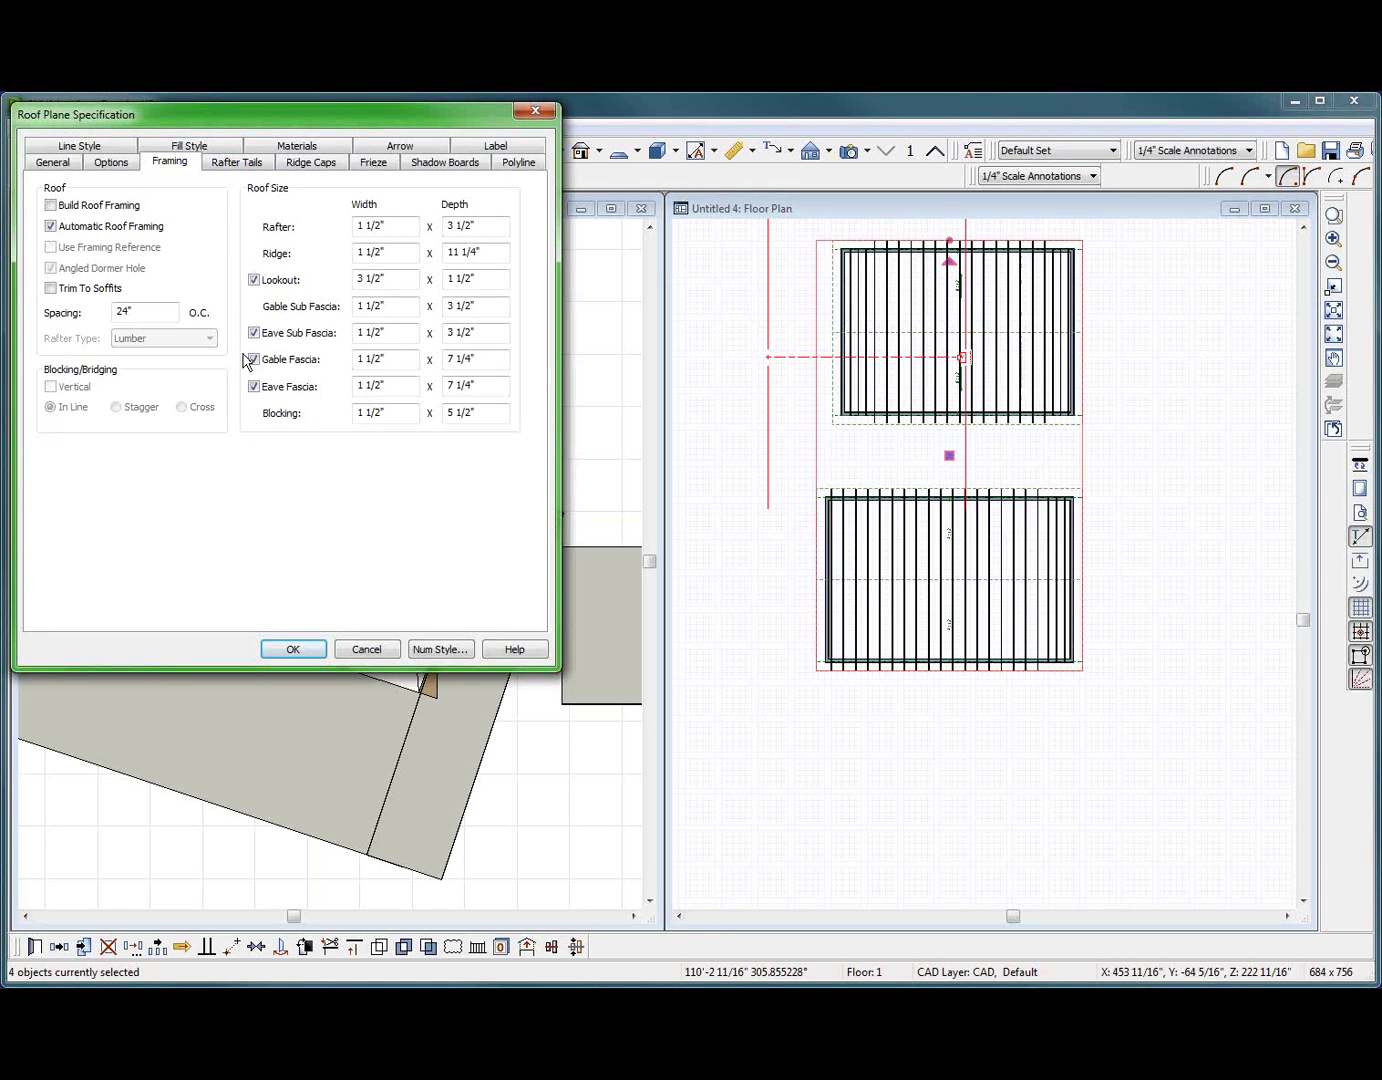
click(253, 359)
click(254, 386)
click(289, 649)
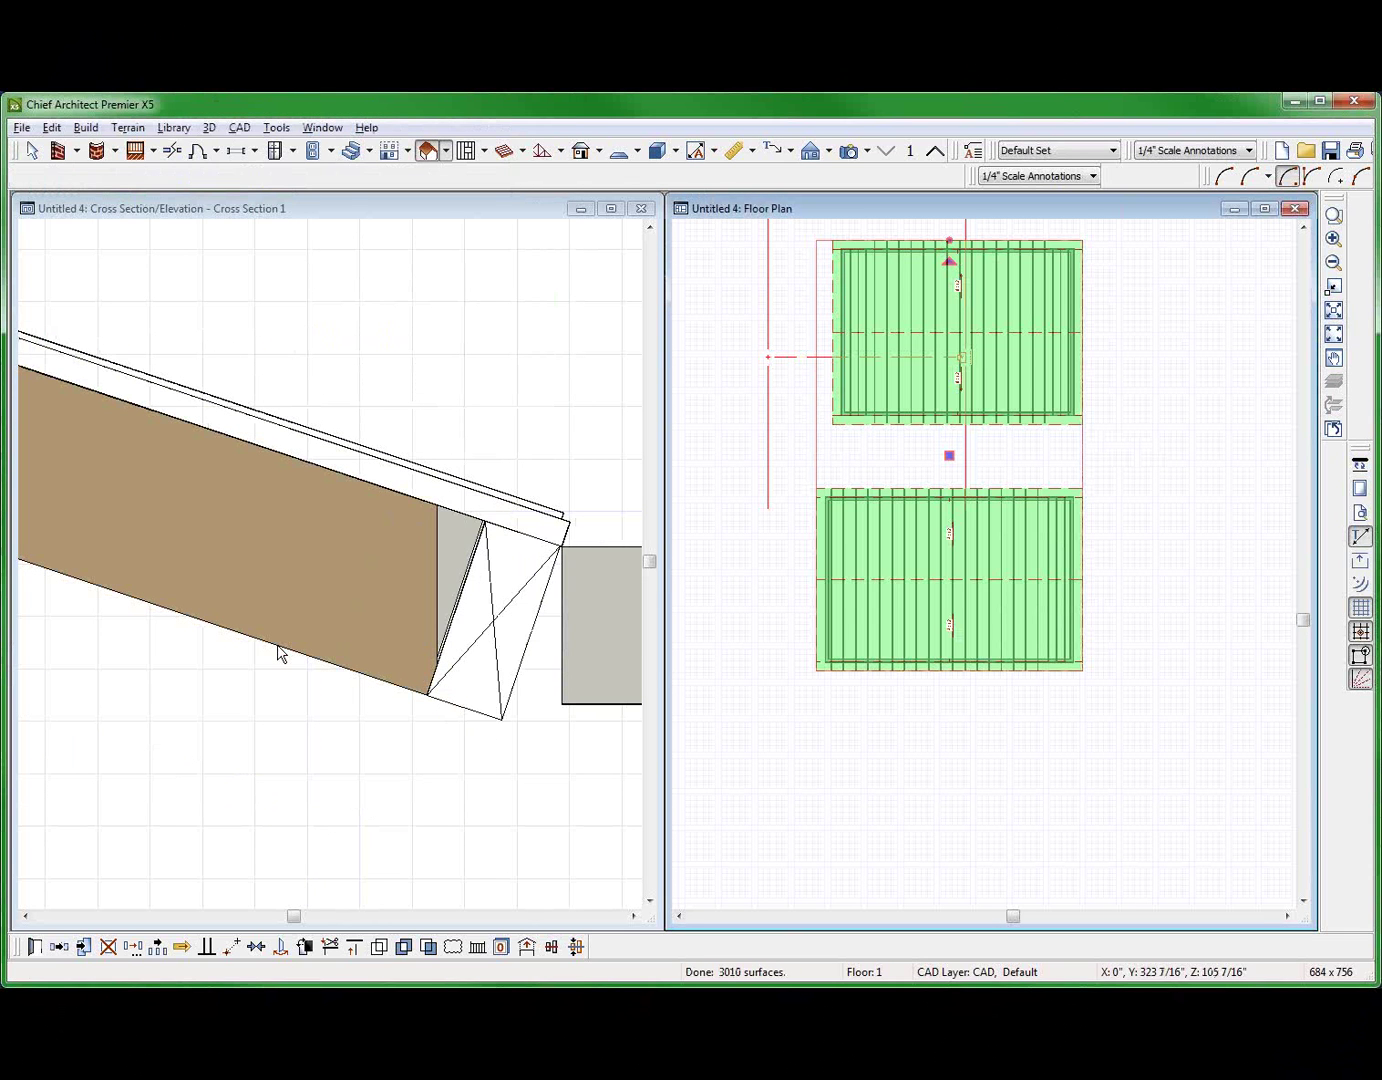
Step: Turn Eave Fascia and Gable Fascia back on for the selected roof planes
double_click(284, 682)
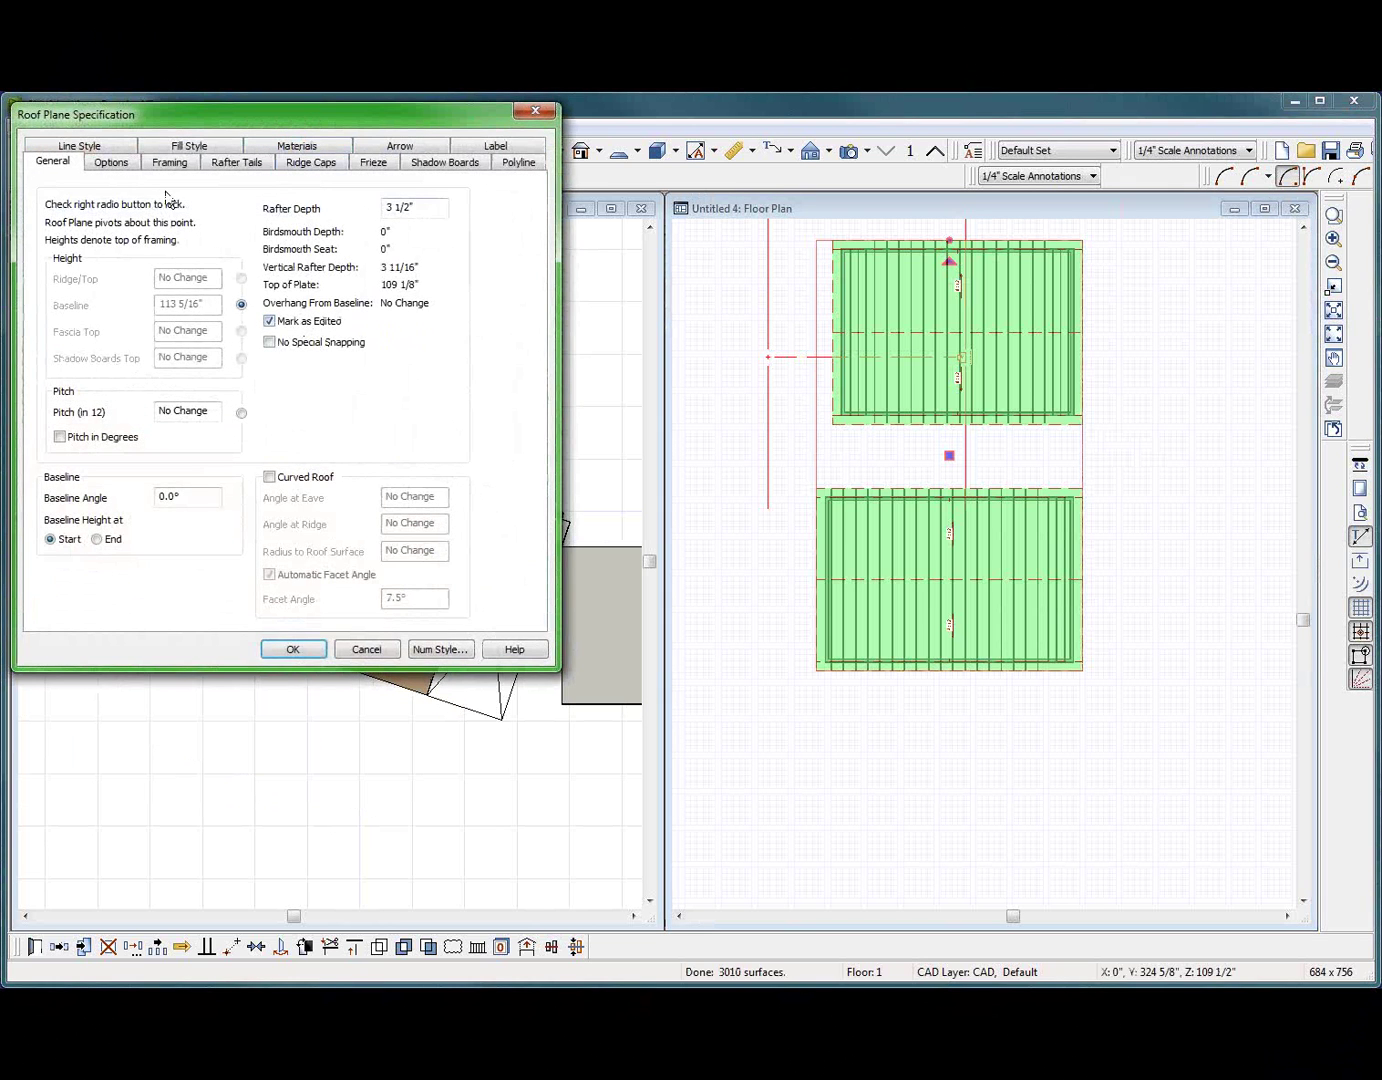
click(190, 165)
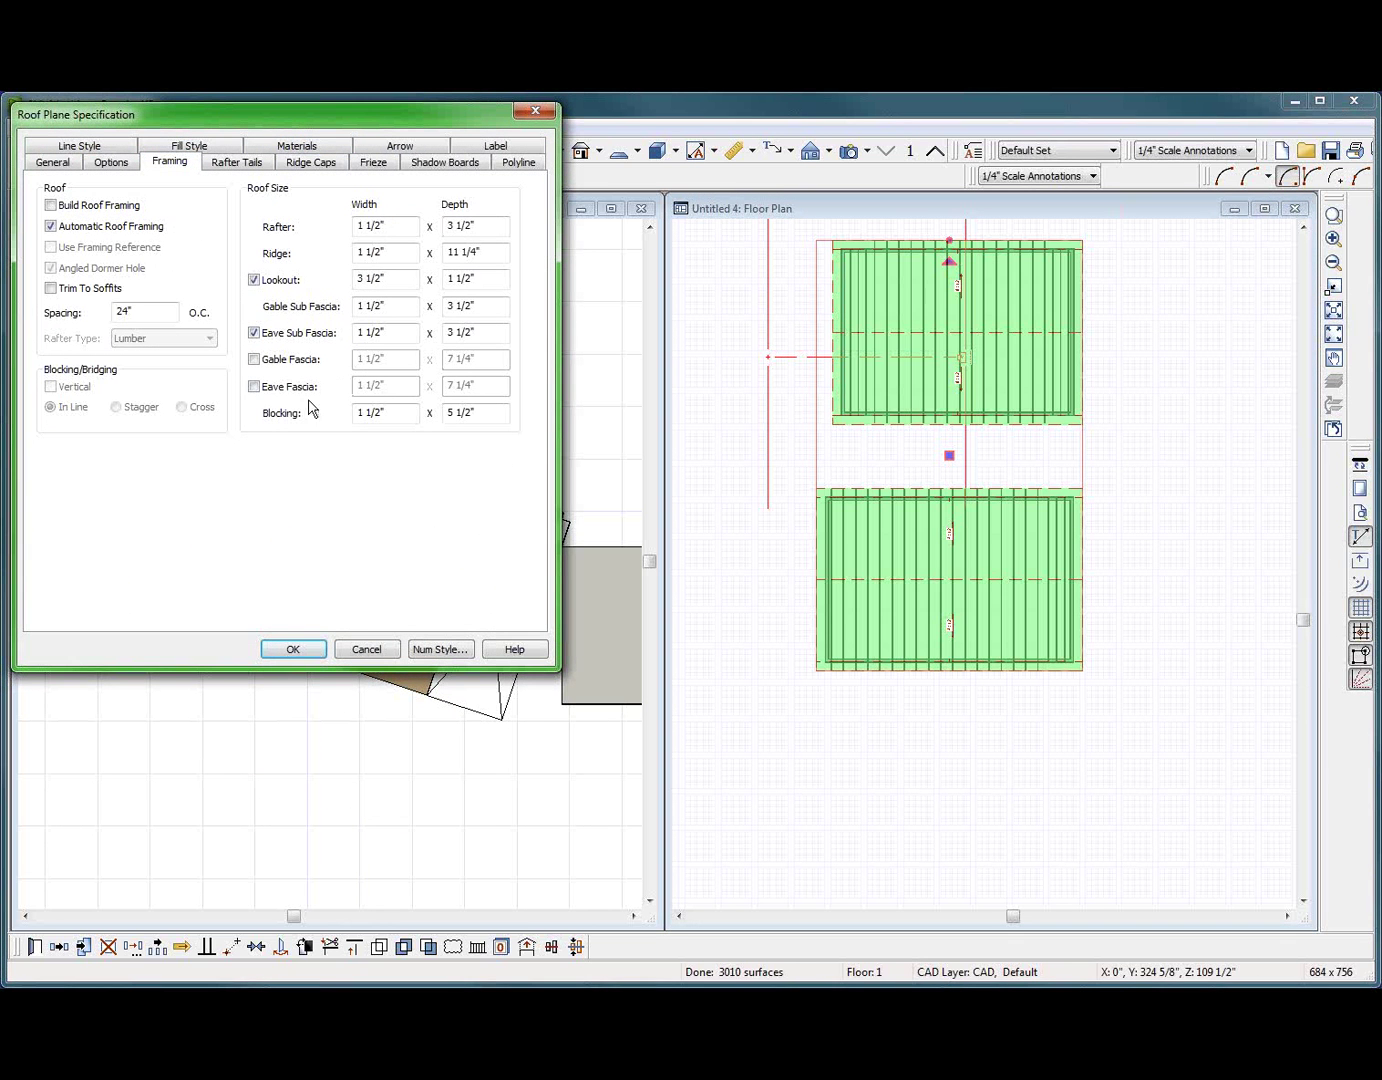
click(253, 387)
click(254, 360)
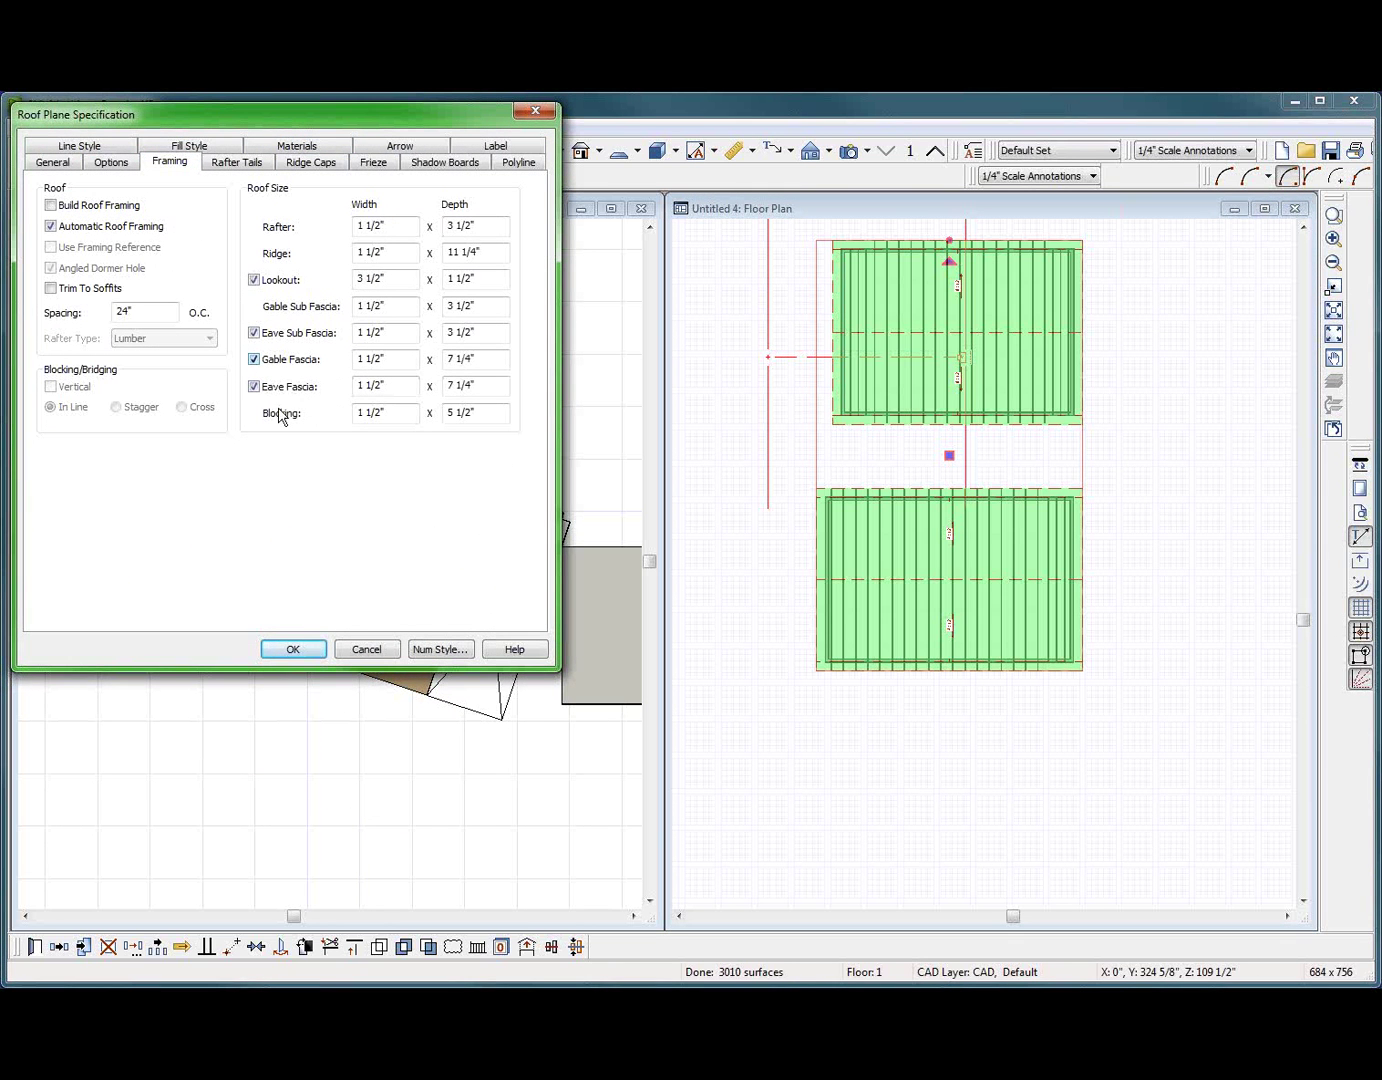
click(292, 649)
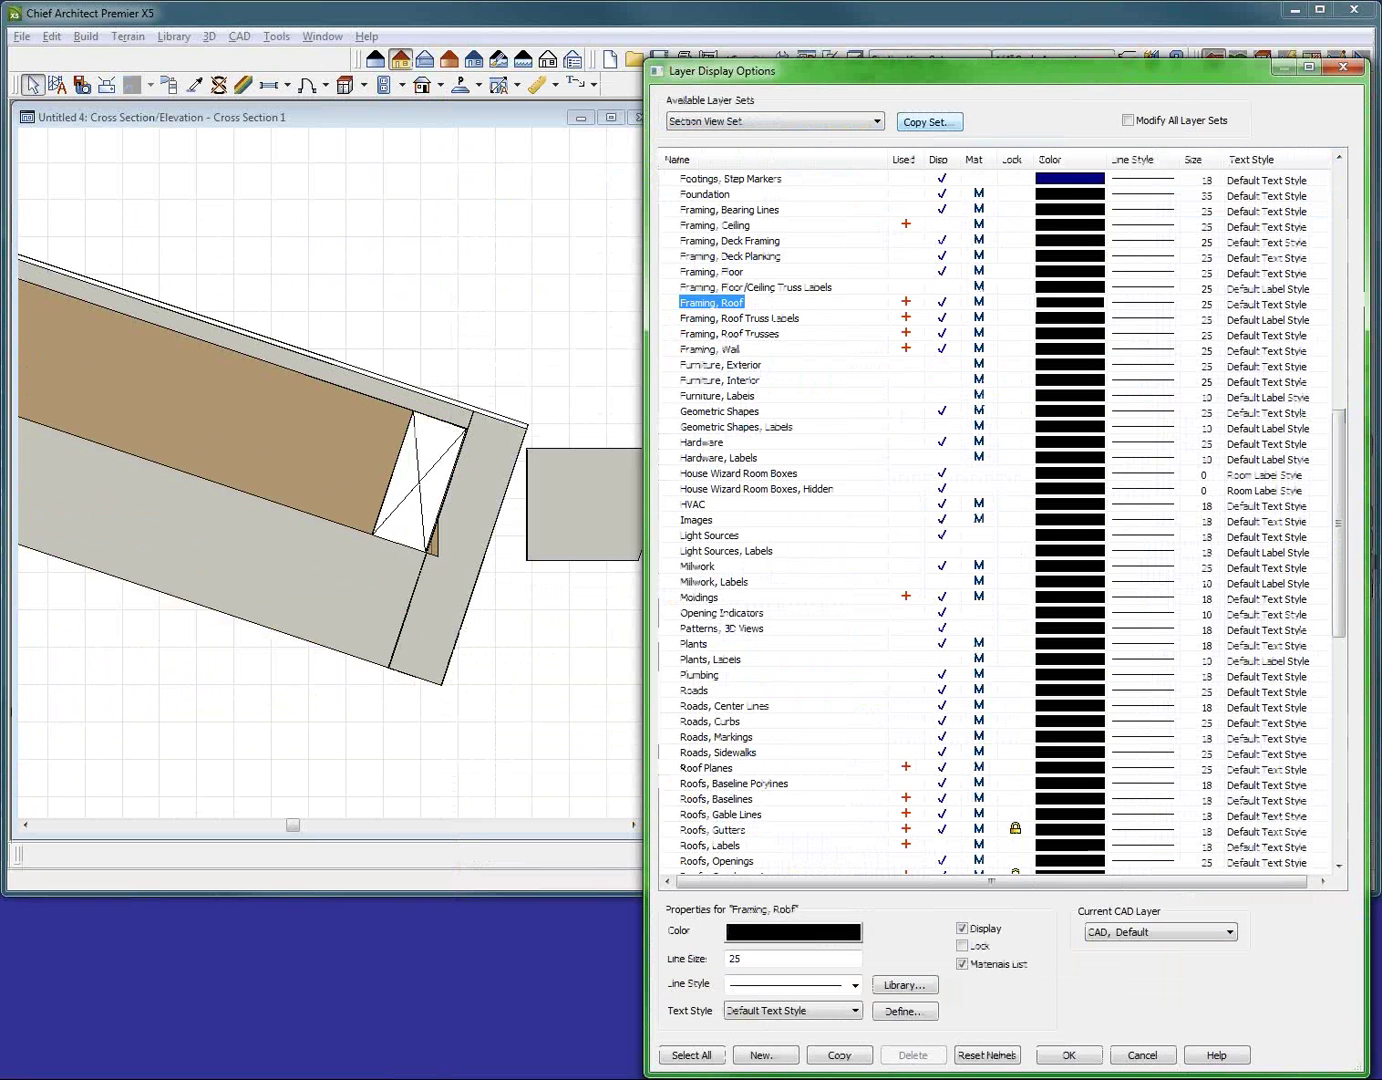
key(r)
key(o)
key(o)
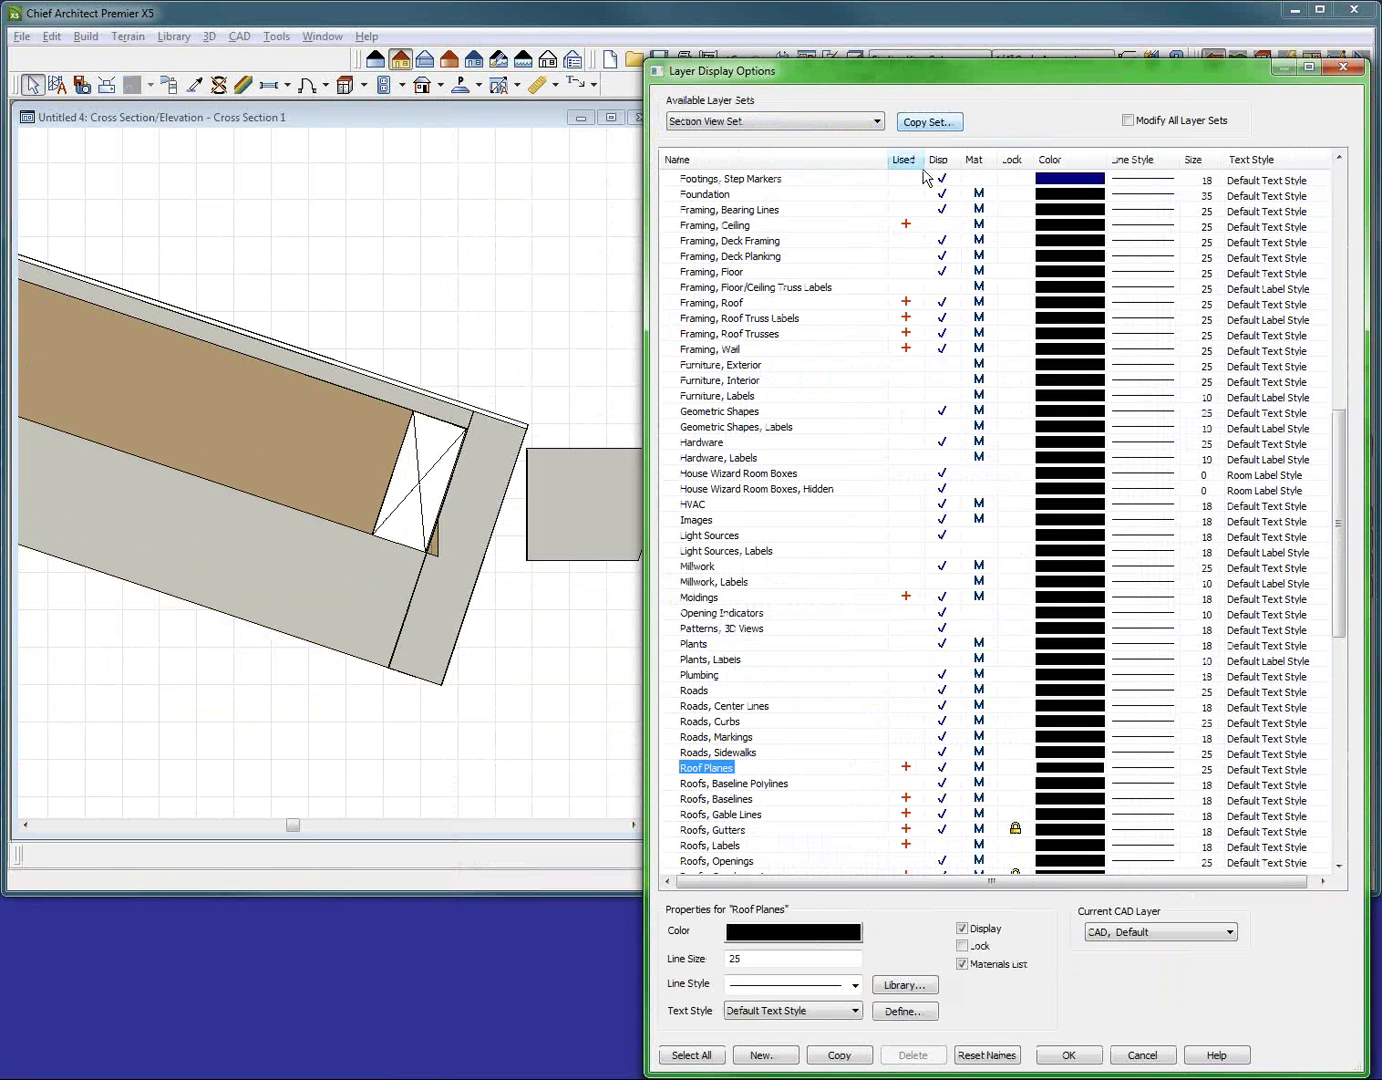
scroll(762, 663, down, 3)
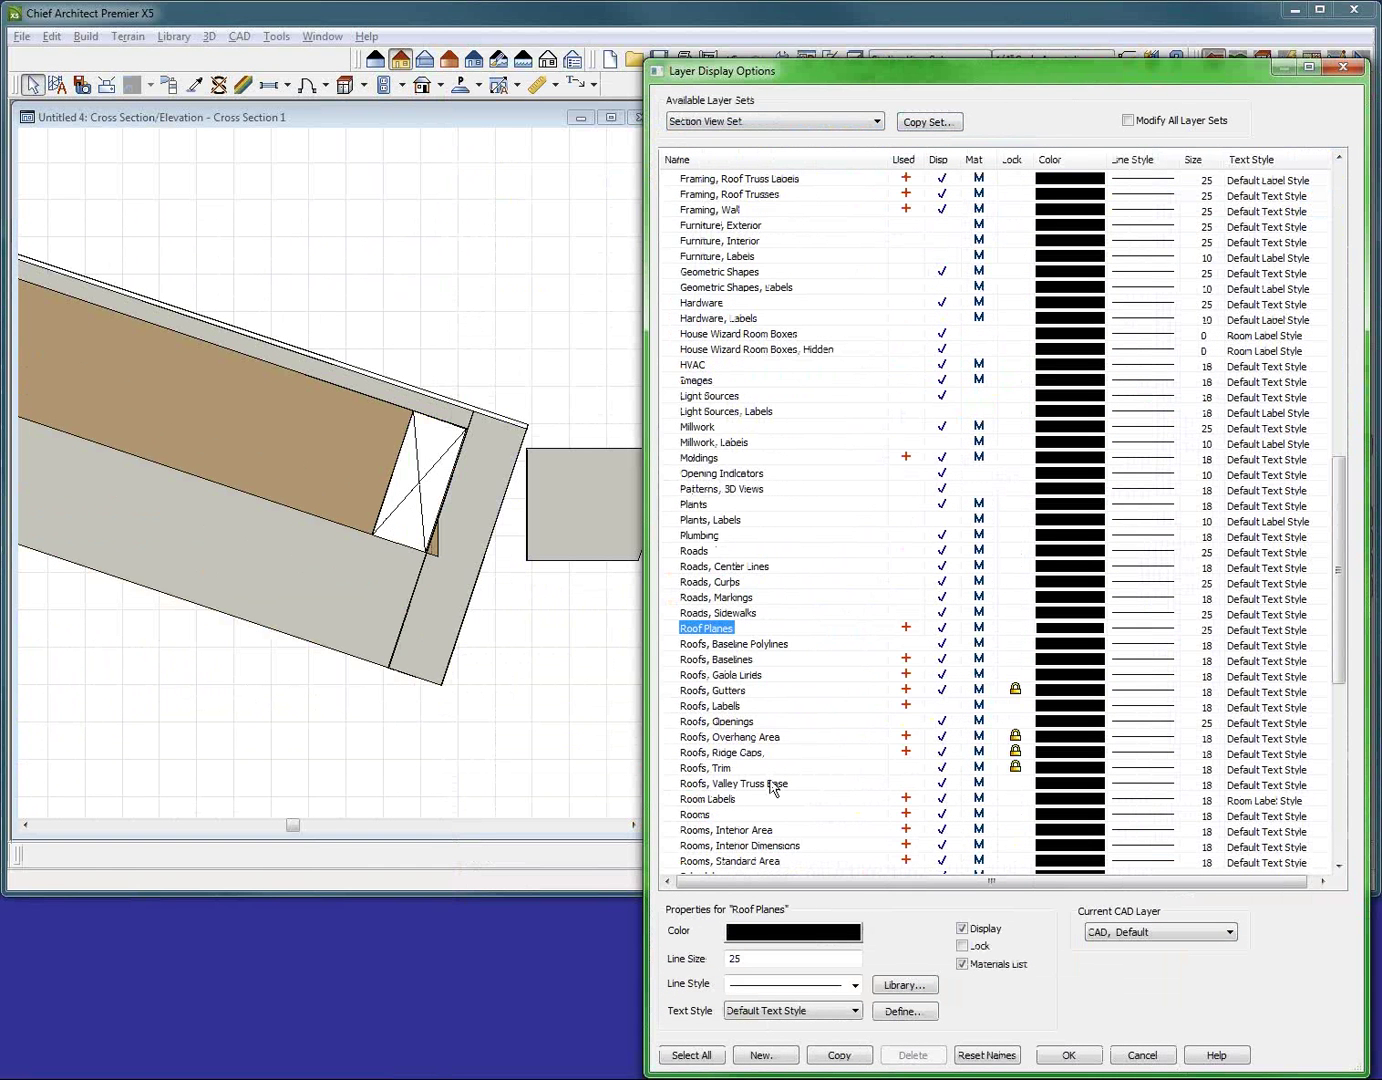
click(942, 768)
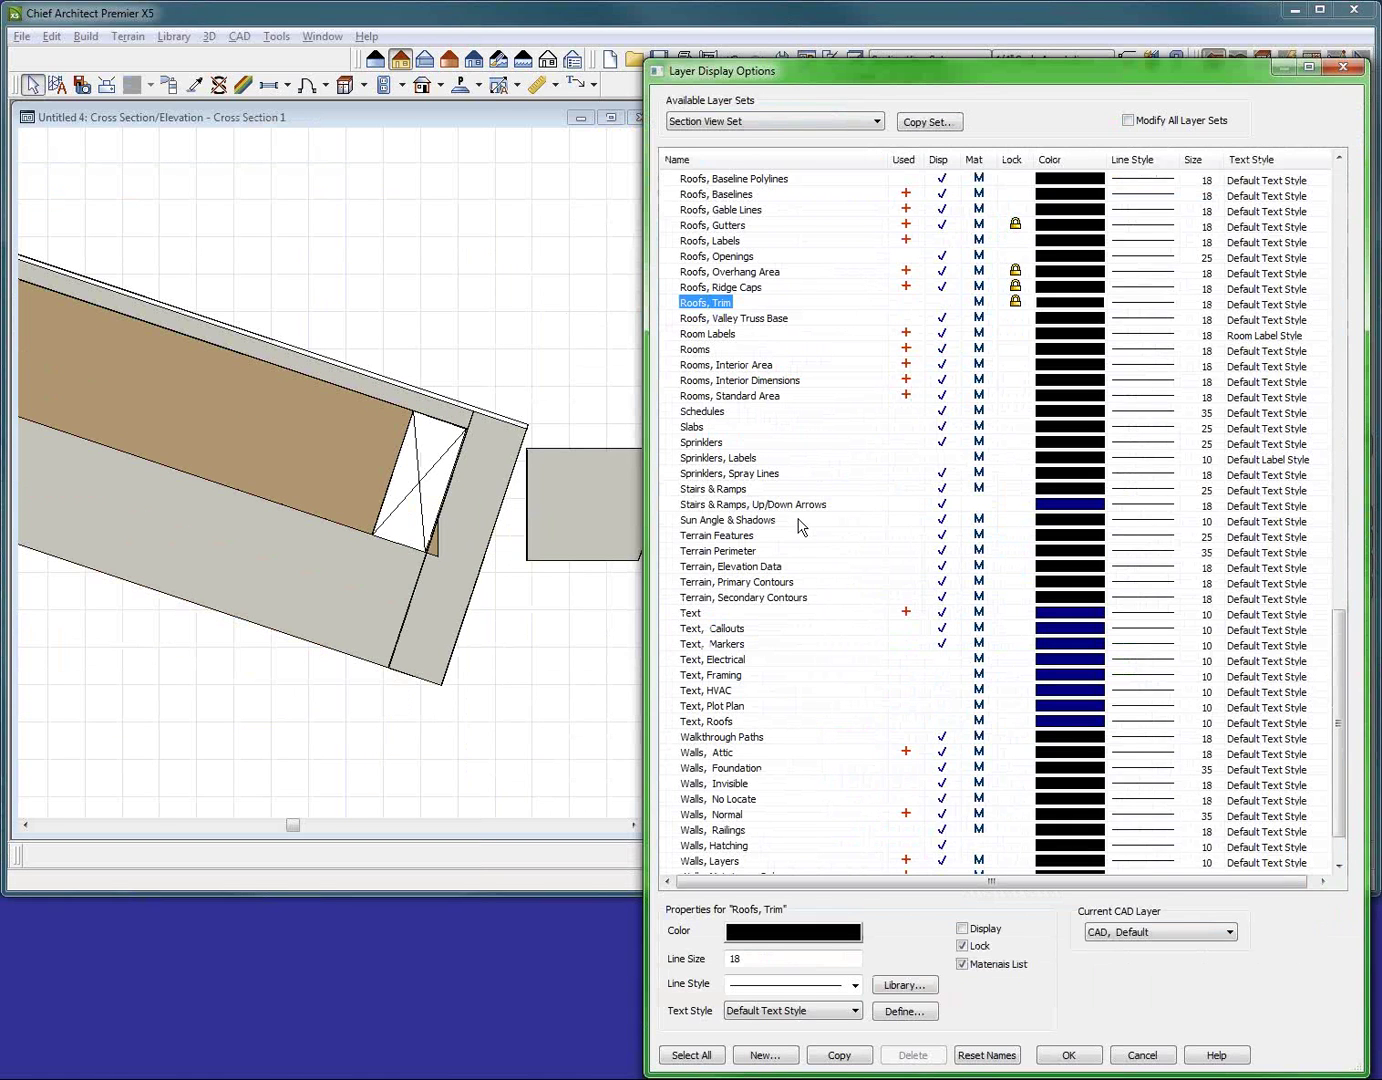
click(1140, 1055)
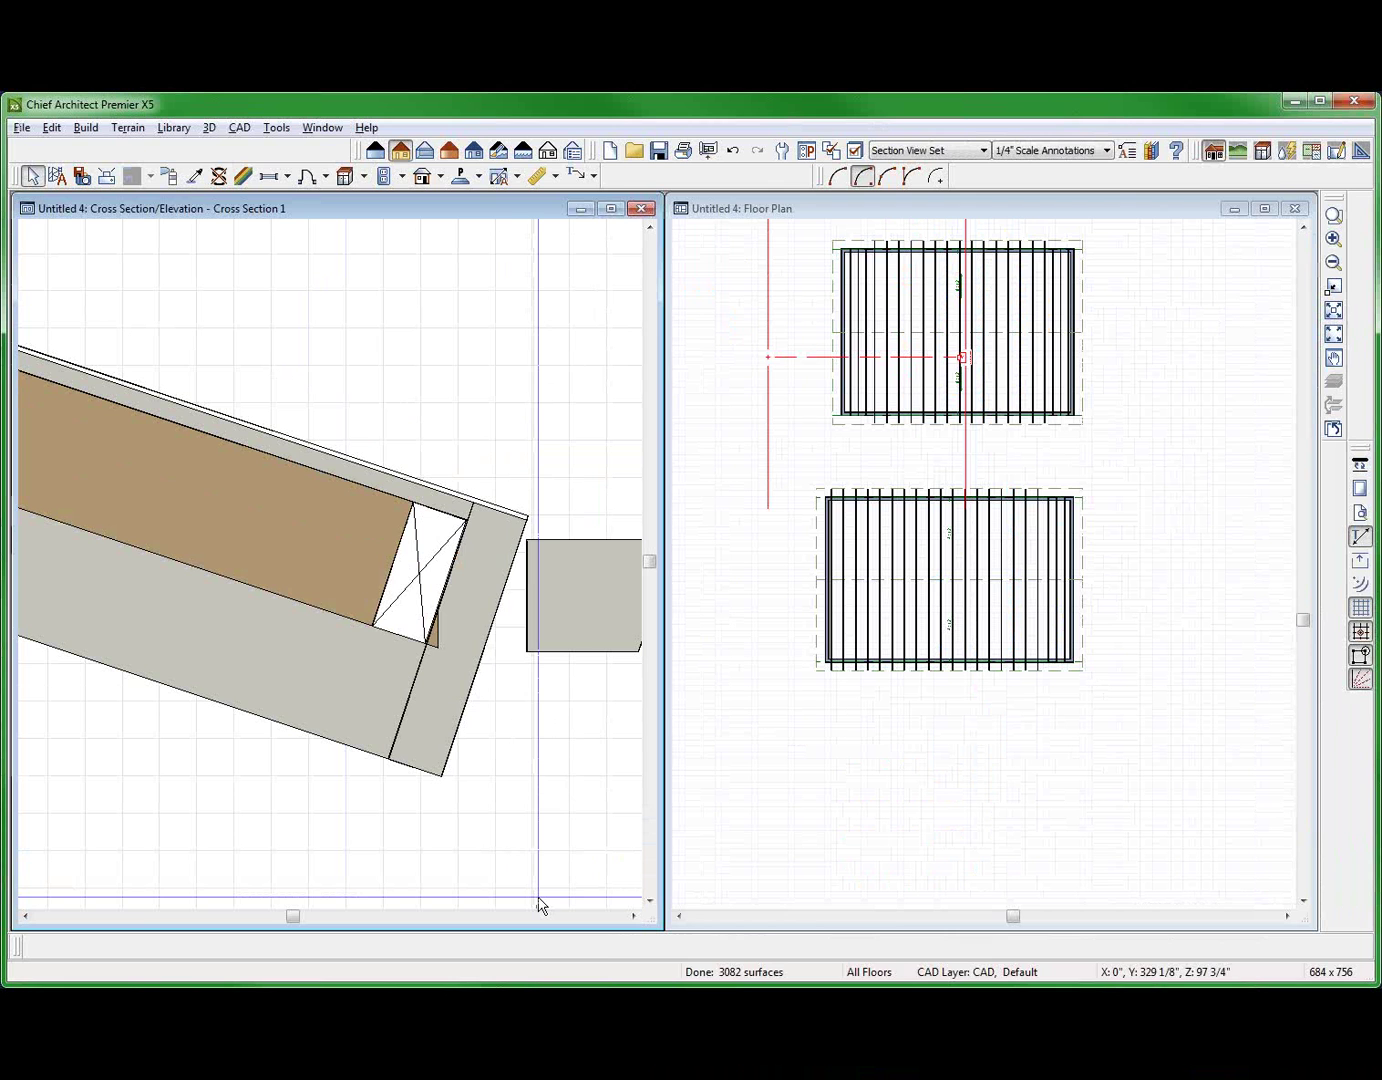
Step: Return to the floor plan with the Roof Plane tool ready for selecting roof planes
click(914, 812)
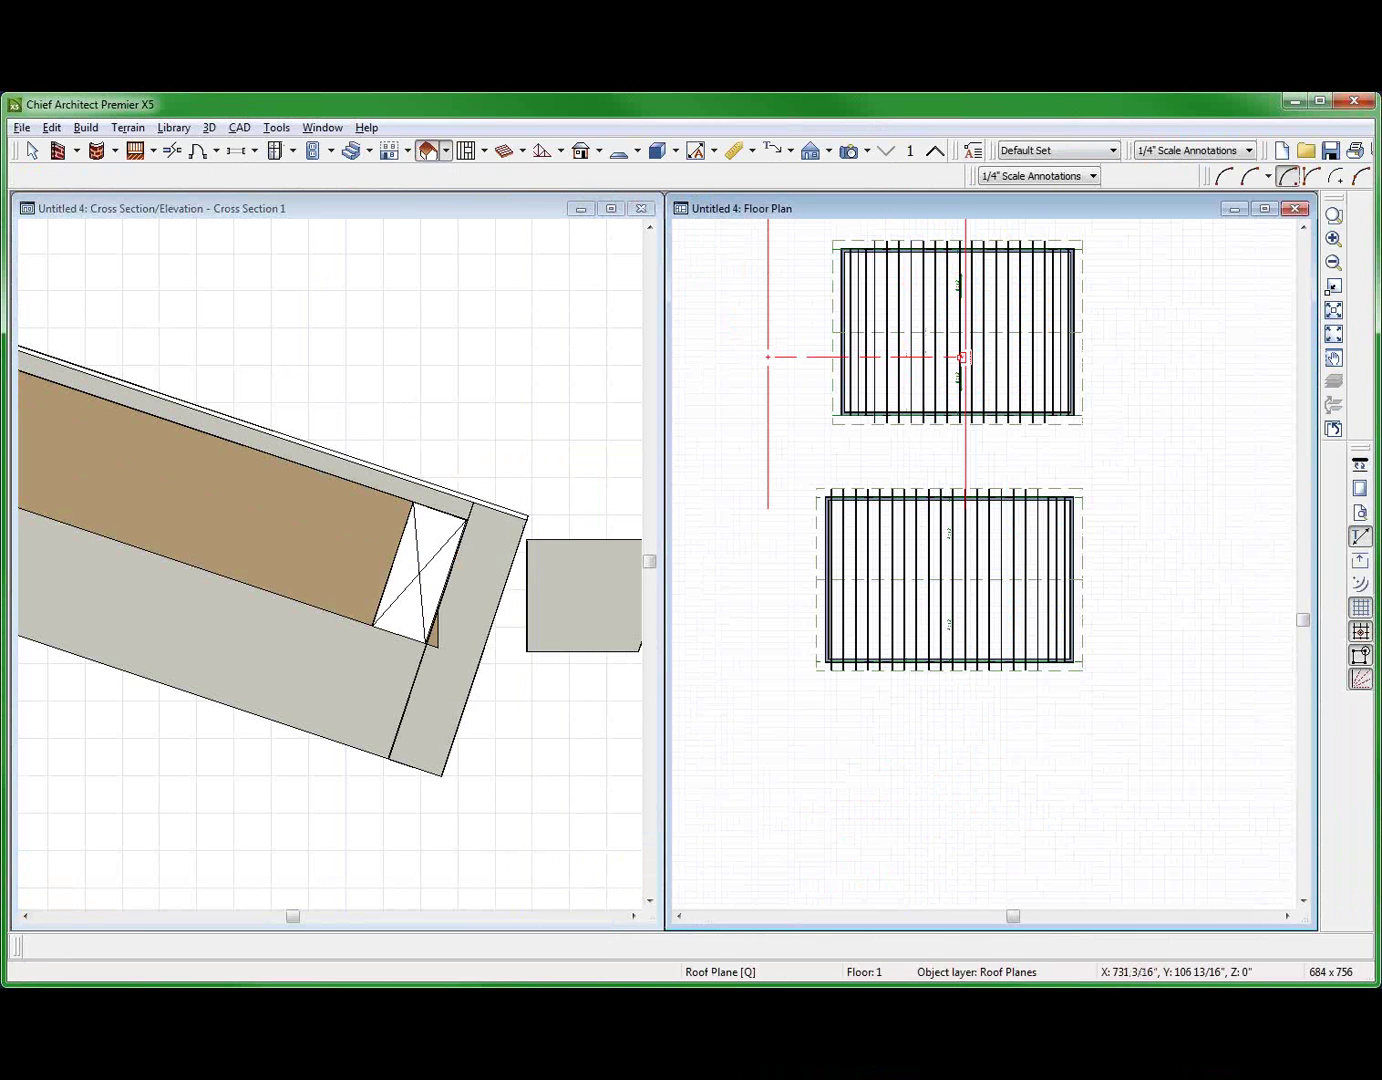